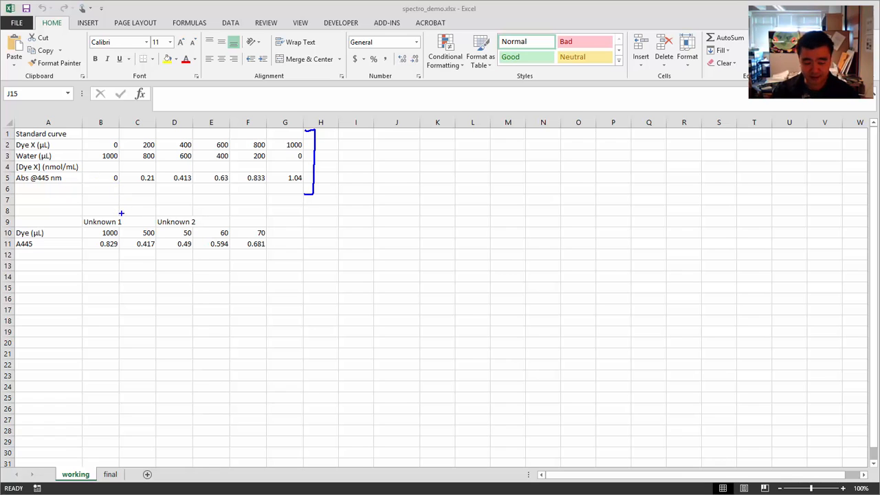
pyautogui.moveTo(101, 213)
pyautogui.mouseDown()
pyautogui.moveTo(81, 253)
pyautogui.moveTo(154, 258)
pyautogui.moveTo(158, 222)
pyautogui.moveTo(93, 209)
pyautogui.moveTo(118, 241)
pyautogui.moveTo(114, 226)
pyautogui.mouseUp()
pyautogui.moveTo(148, 227)
pyautogui.mouseDown()
pyautogui.moveTo(141, 229)
pyautogui.moveTo(159, 234)
pyautogui.moveTo(158, 249)
pyautogui.moveTo(292, 253)
pyautogui.mouseUp()
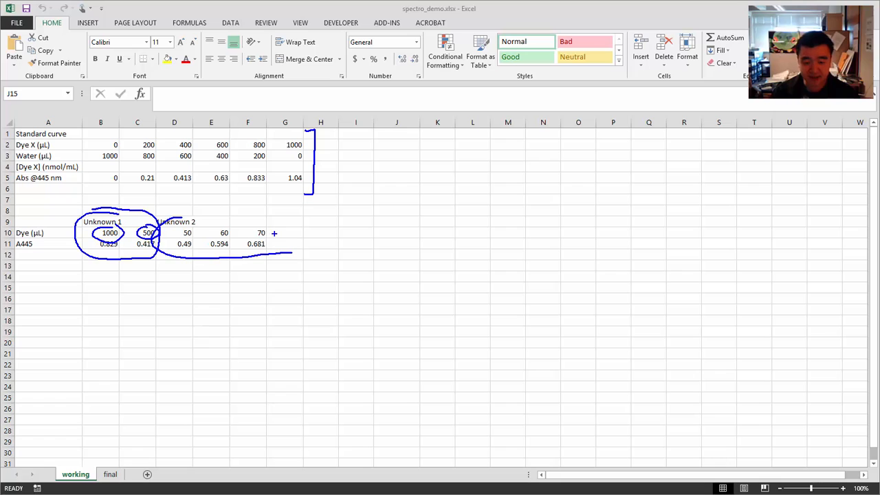
pyautogui.moveTo(177, 215)
pyautogui.mouseDown()
pyautogui.moveTo(284, 242)
pyautogui.moveTo(264, 257)
pyautogui.mouseUp()
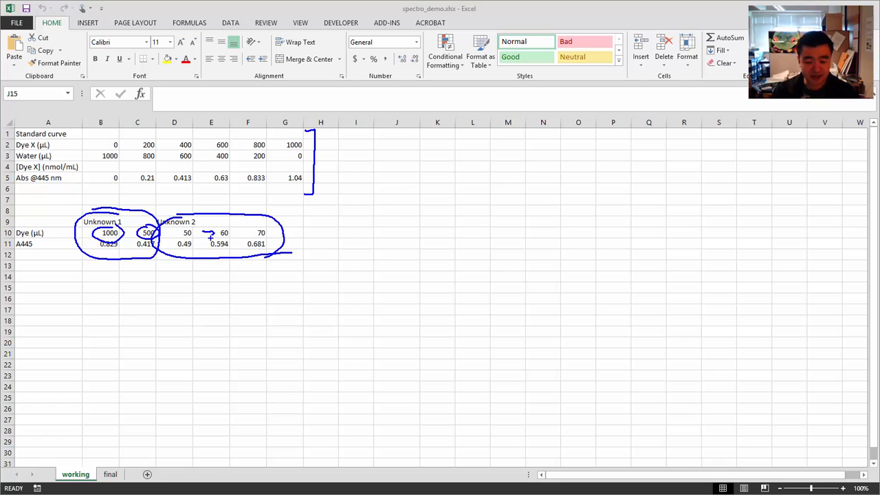
pyautogui.moveTo(195, 245); pyautogui.dragTo(205, 246)
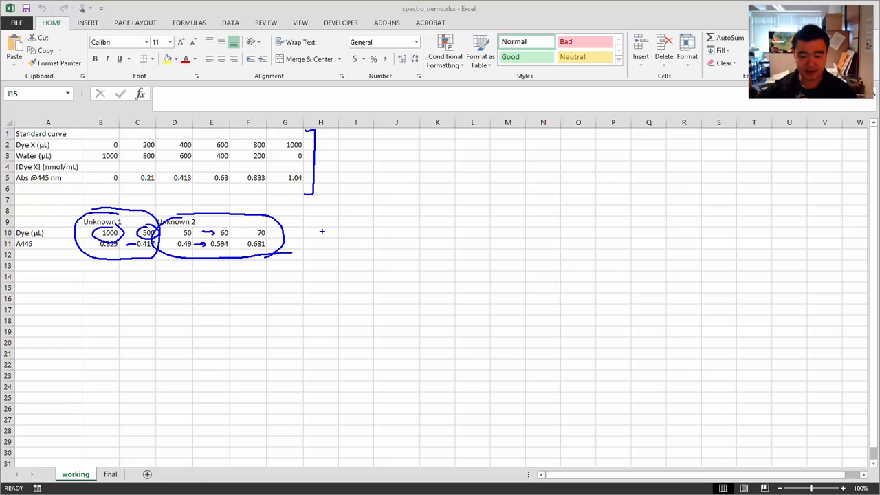
pyautogui.press('Escape')
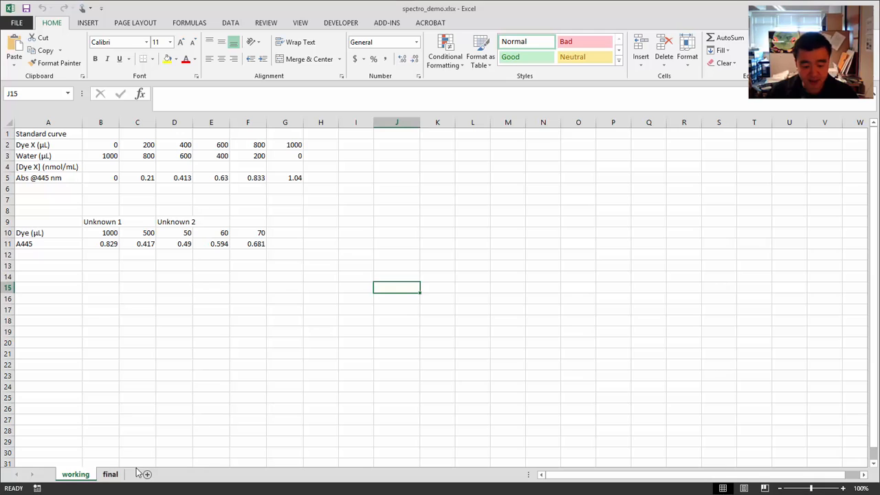
# - Examine the finished calculations and the Dye X standard curve chart on the final sheet, and return to the working sheet
pyautogui.click(110, 474)
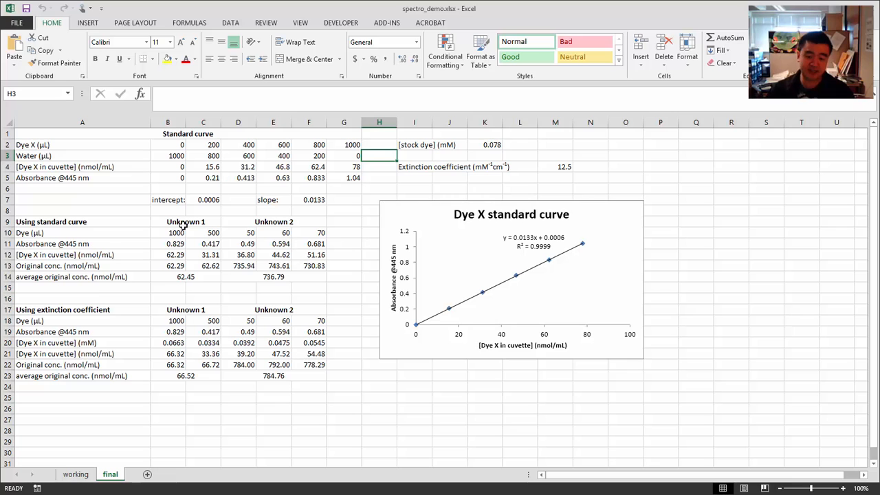
pyautogui.click(128, 308)
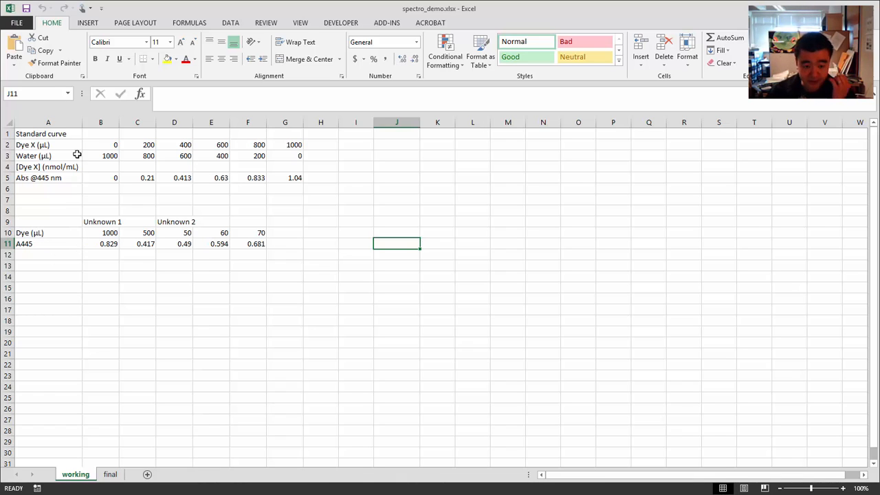
# - Make the Standard curve, Unknown 1 and Unknown 2 headings bold
pyautogui.click(63, 132)
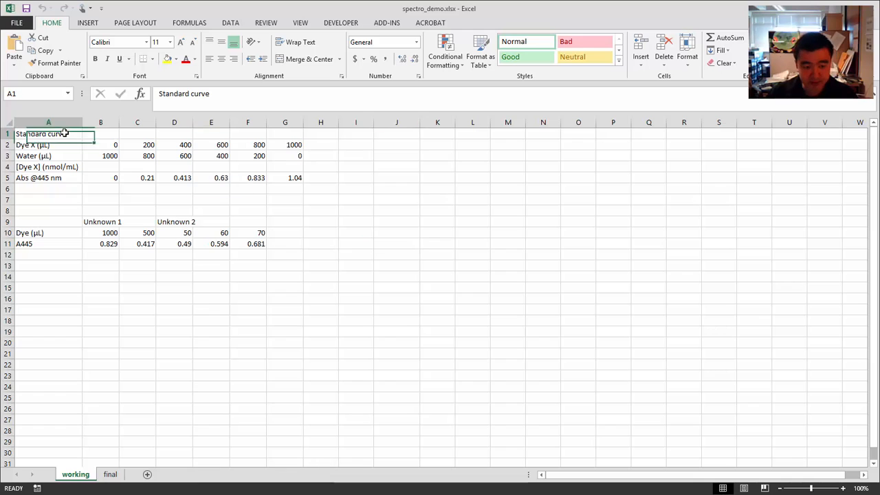
pyautogui.hotkey('ctrl', 'b')
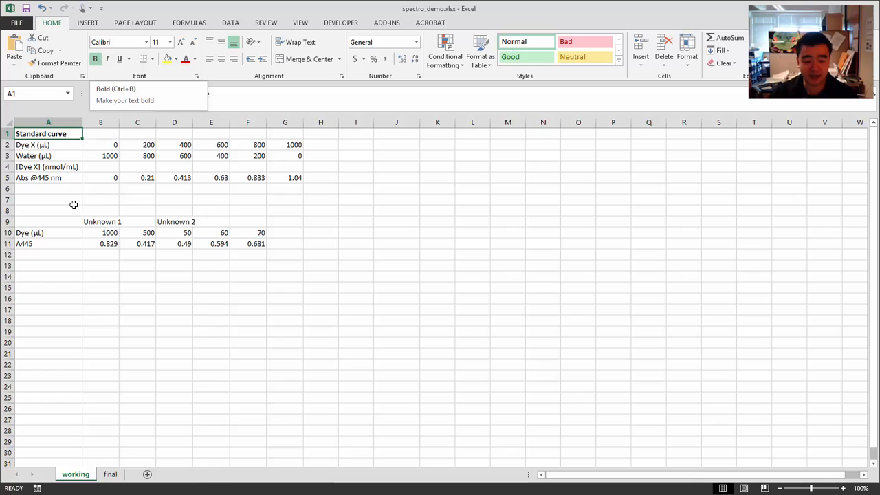
pyautogui.click(102, 223)
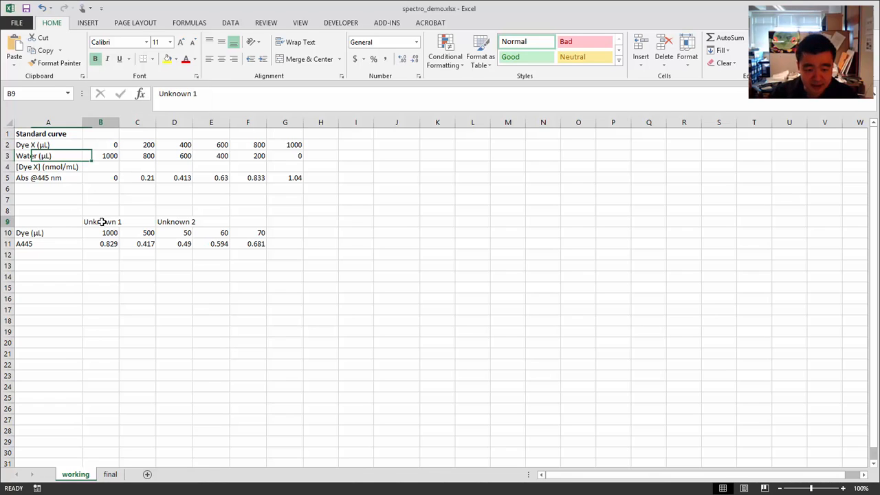
pyautogui.click(97, 60)
pyautogui.click(176, 222)
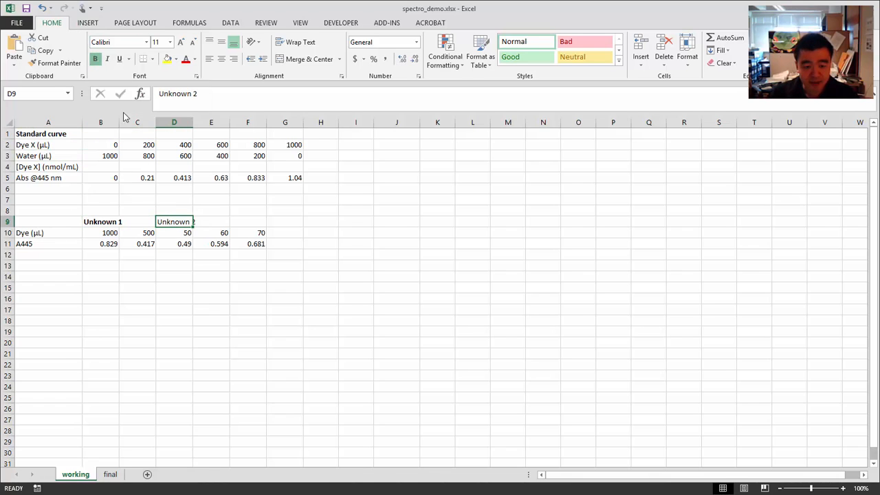
# - Merge and center the Standard curve heading across A1:G1 above its data table
pyautogui.click(68, 133)
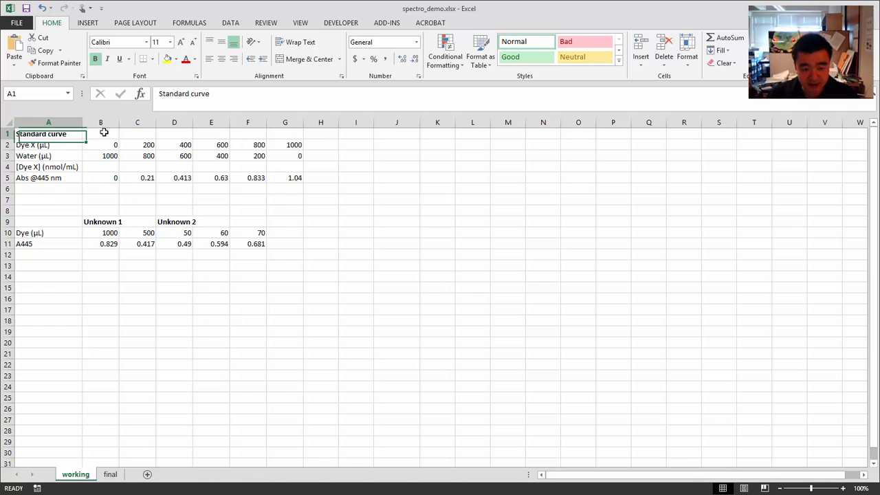
pyautogui.moveTo(68, 145); pyautogui.dragTo(297, 177)
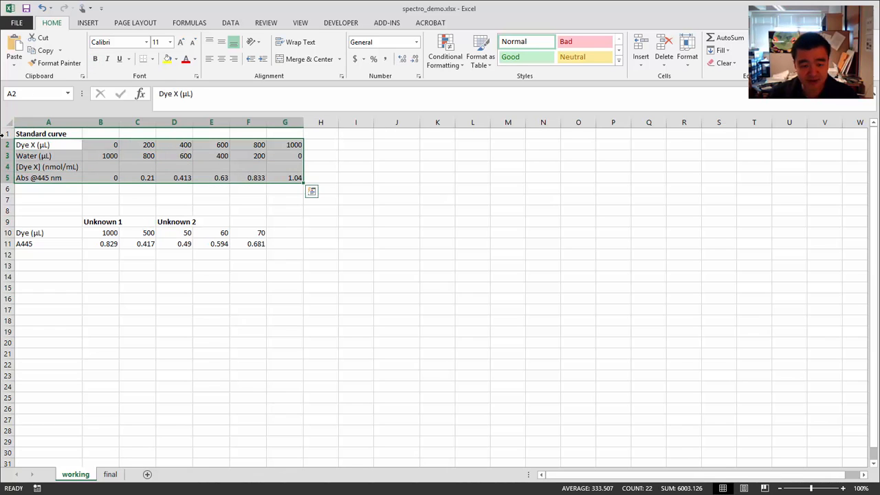
pyautogui.moveTo(48, 134); pyautogui.dragTo(277, 133)
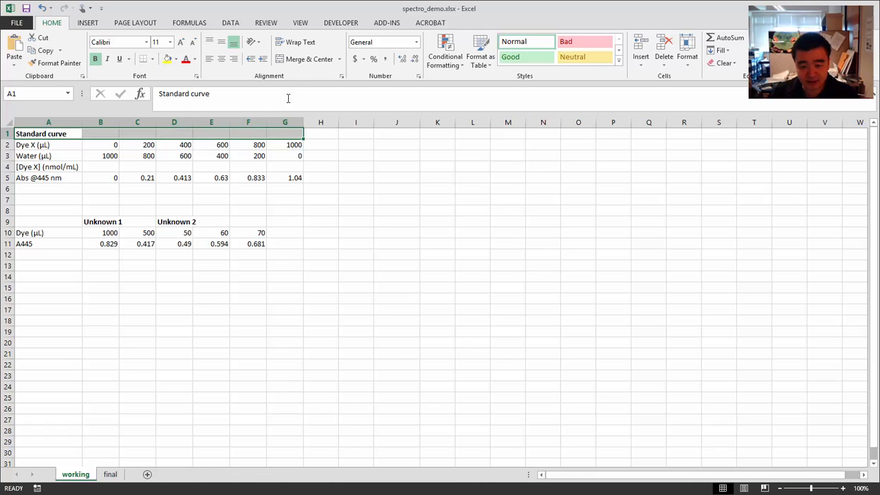
pyautogui.click(311, 60)
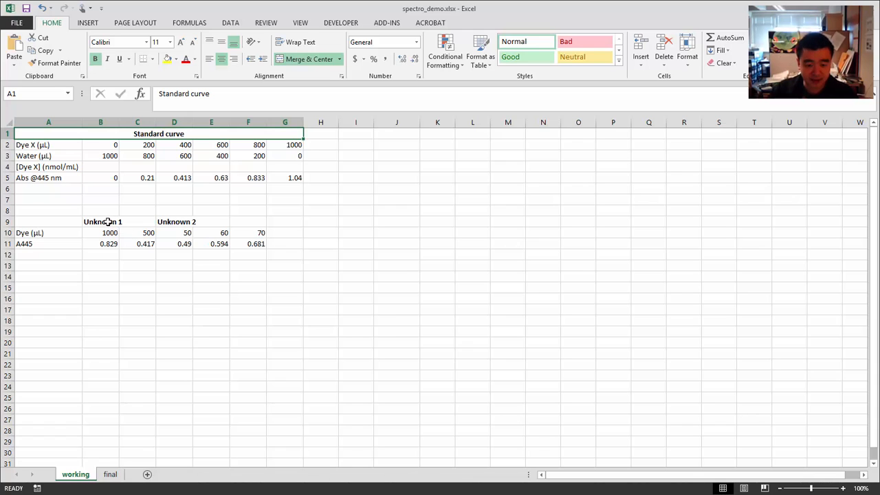
# - Merge and center the Unknown 1 heading across B9:C9 and the Unknown 2 heading across D9:F9
pyautogui.moveTo(108, 222); pyautogui.dragTo(137, 221)
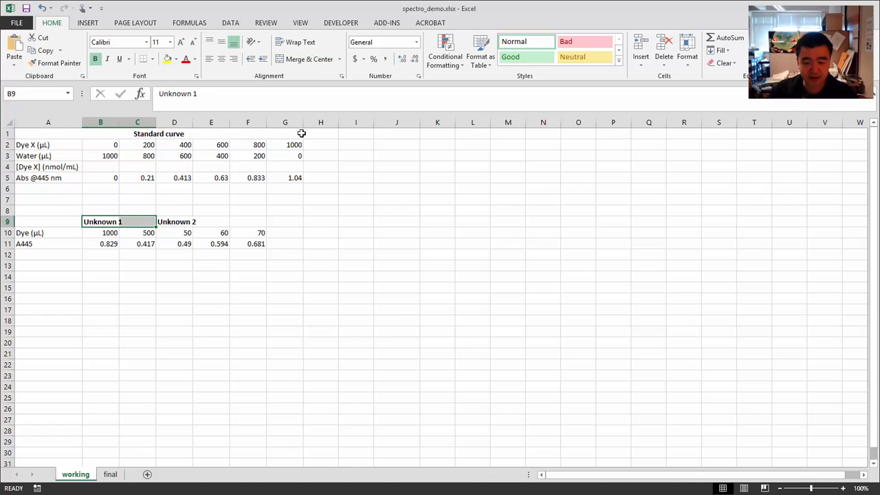
pyautogui.click(315, 60)
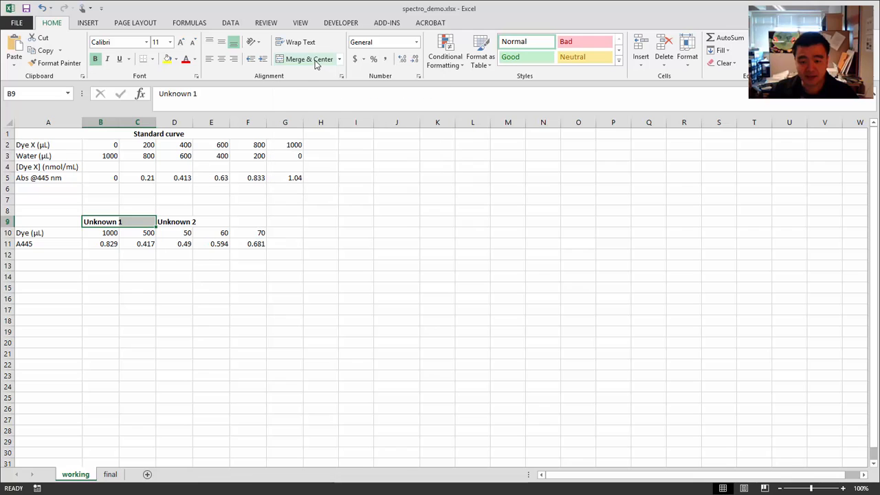
pyautogui.moveTo(171, 222); pyautogui.dragTo(256, 221)
pyautogui.click(303, 60)
pyautogui.click(285, 233)
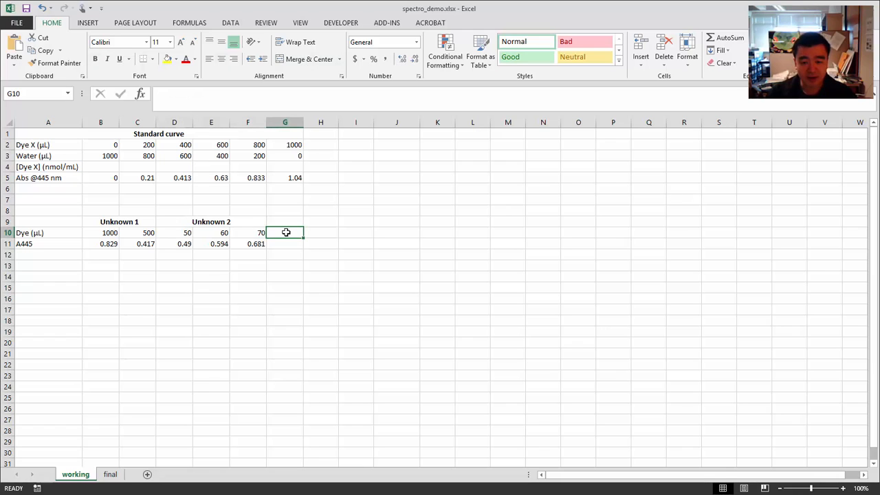
# - Re-enter the micro symbol in cell A2 so that the label reads "Dye X (µL)"
pyautogui.click(43, 145)
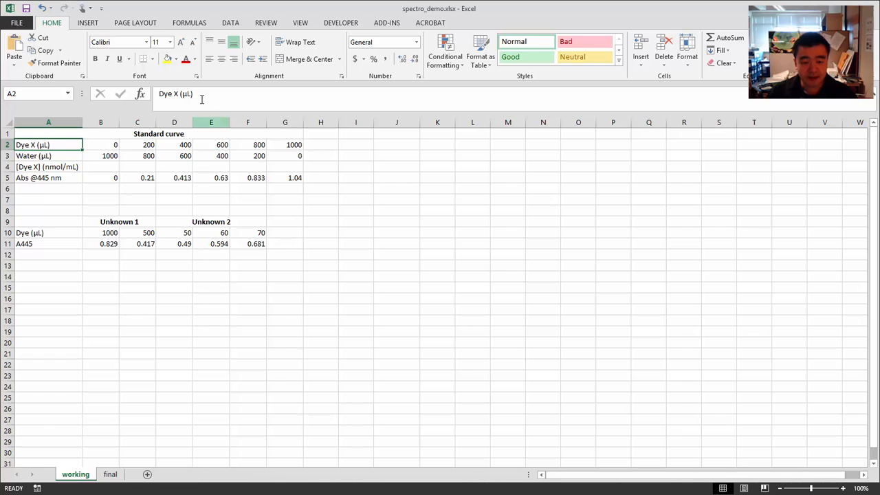
pyautogui.moveTo(188, 95); pyautogui.dragTo(181, 95)
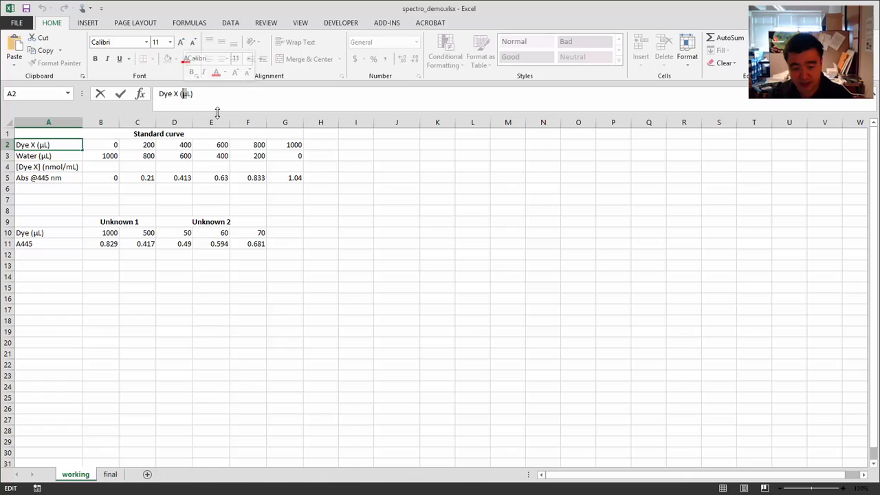
pyautogui.write('u')
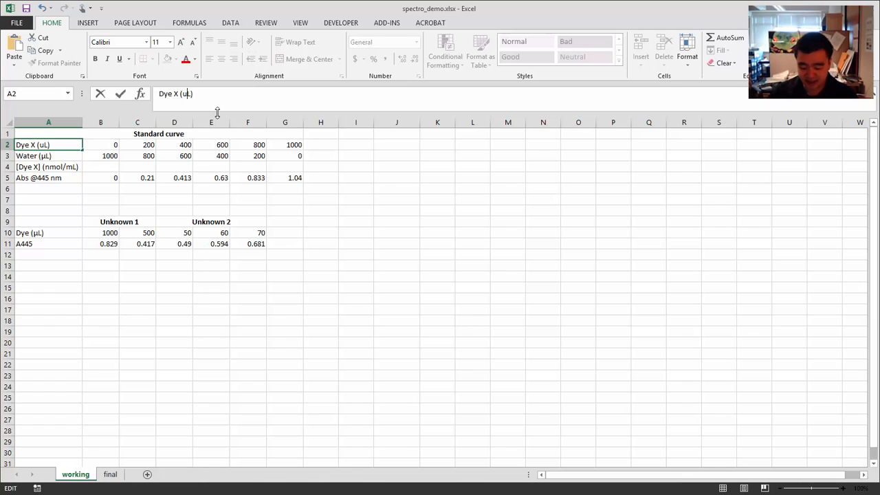
pyautogui.press('BackSpace')
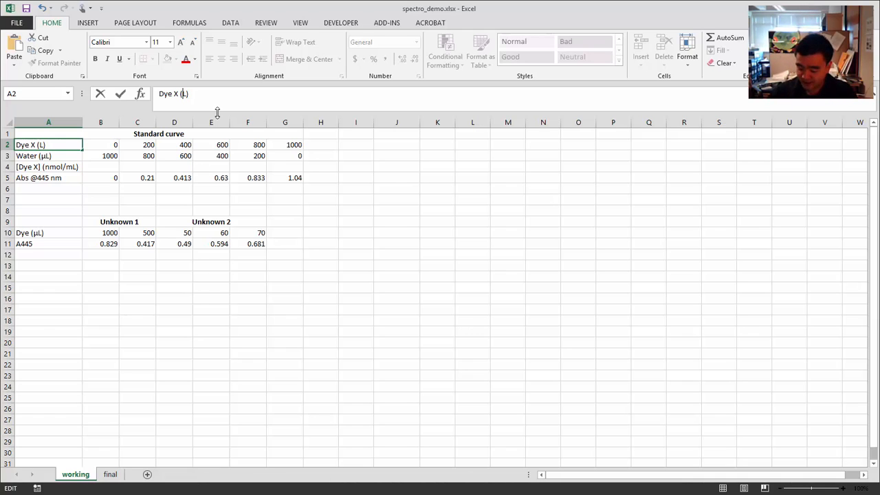
pyautogui.press('alt')
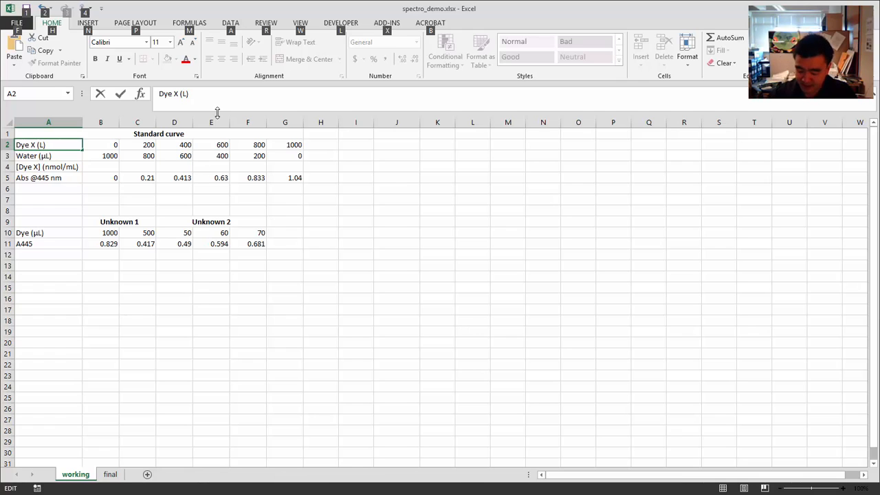
pyautogui.press('alt')
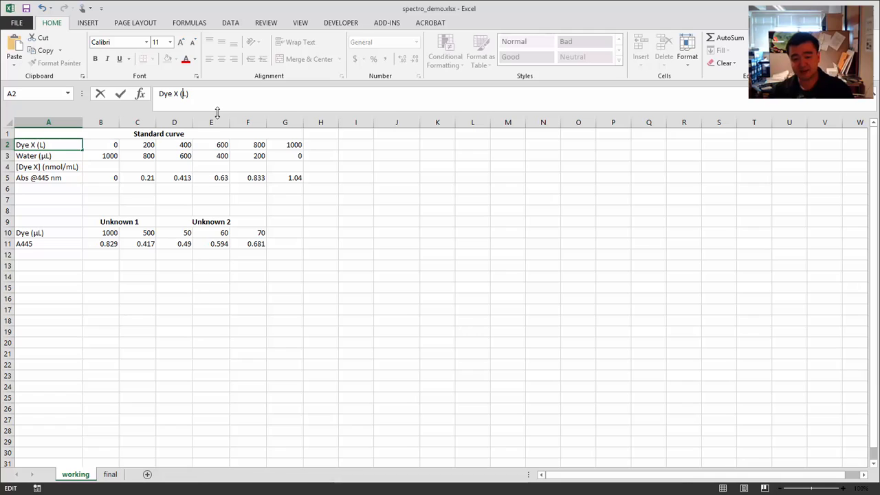
pyautogui.write('µ')
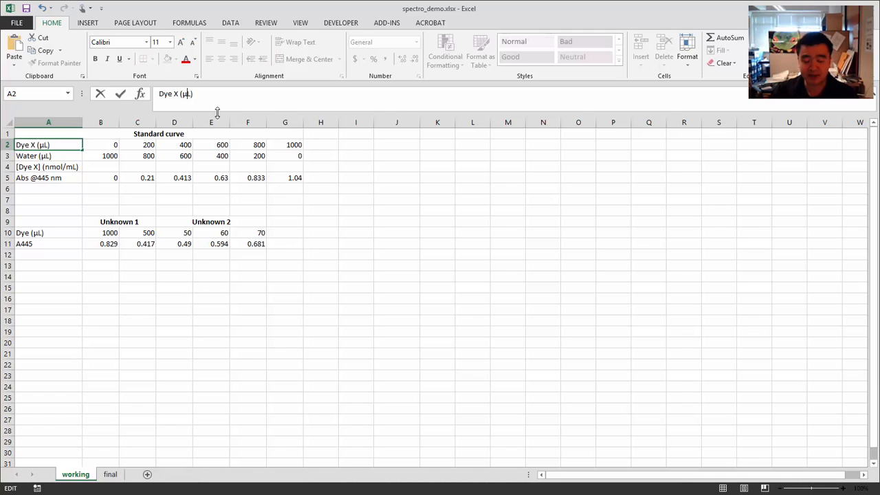
pyautogui.press('Return')
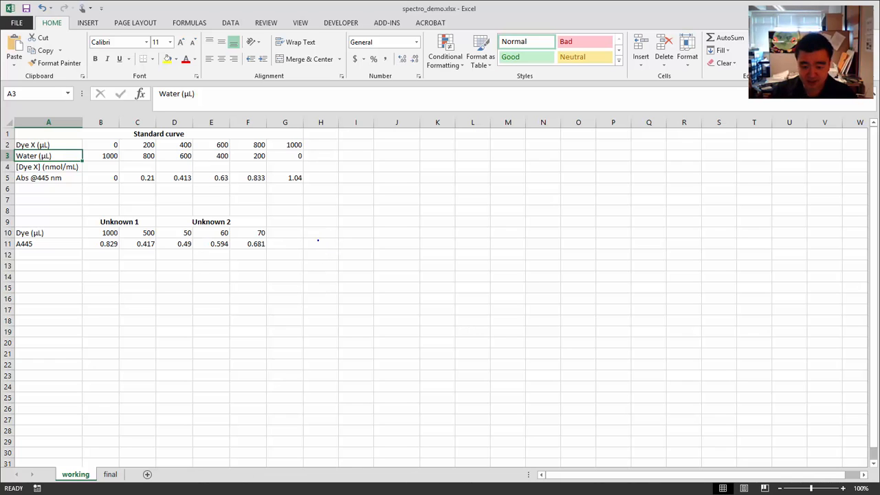
pyautogui.moveTo(317, 240); pyautogui.dragTo(332, 230)
pyautogui.moveTo(337, 215); pyautogui.dragTo(345, 232)
pyautogui.moveTo(344, 222)
pyautogui.mouseDown()
pyautogui.moveTo(409, 220)
pyautogui.moveTo(433, 235)
pyautogui.moveTo(464, 233)
pyautogui.moveTo(465, 216)
pyautogui.mouseUp()
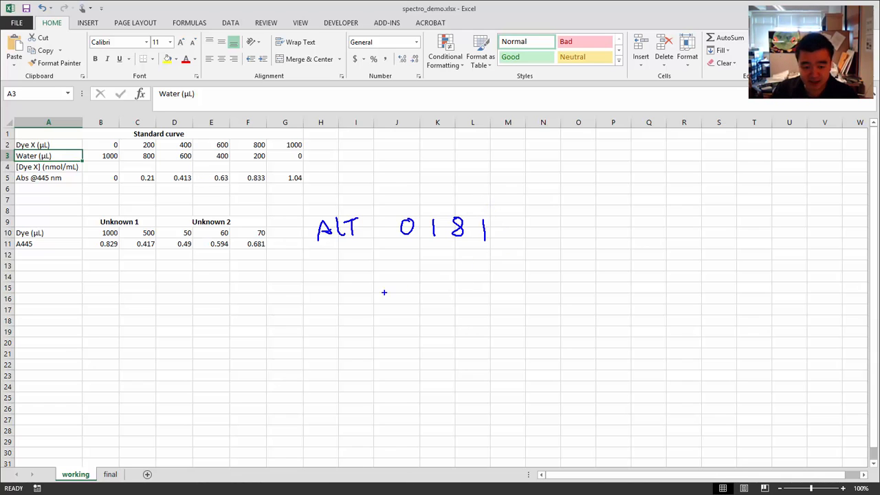
pyautogui.press('Escape')
pyautogui.click(355, 166)
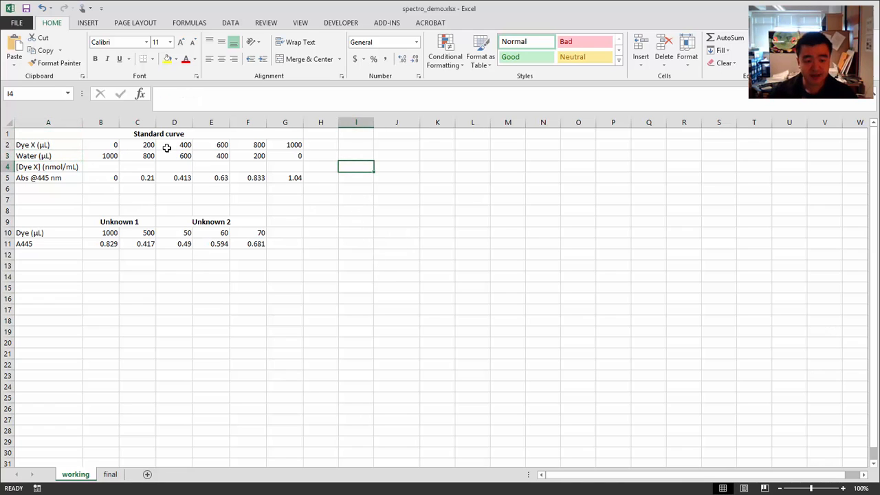
pyautogui.moveTo(112, 167); pyautogui.dragTo(287, 168)
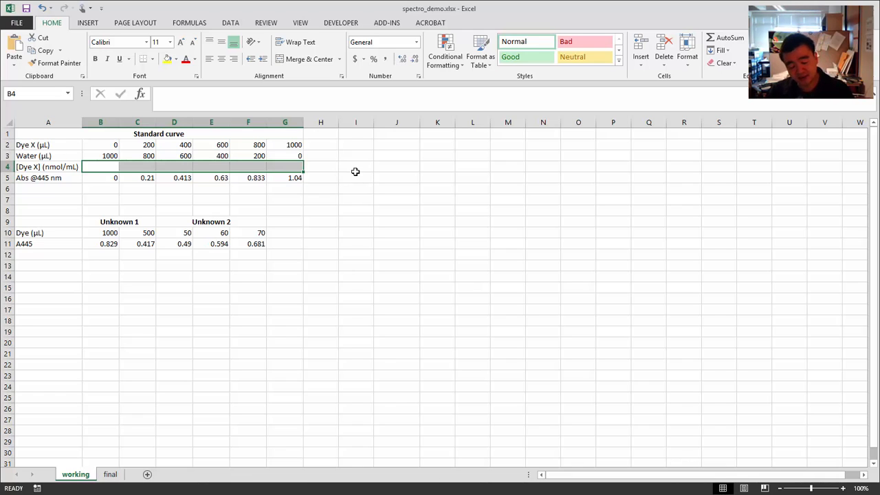
pyautogui.click(63, 145)
# - Enter the label "[stock dye] (mM)" in cell I2 and its value 0.078 in cell K2
pyautogui.click(362, 145)
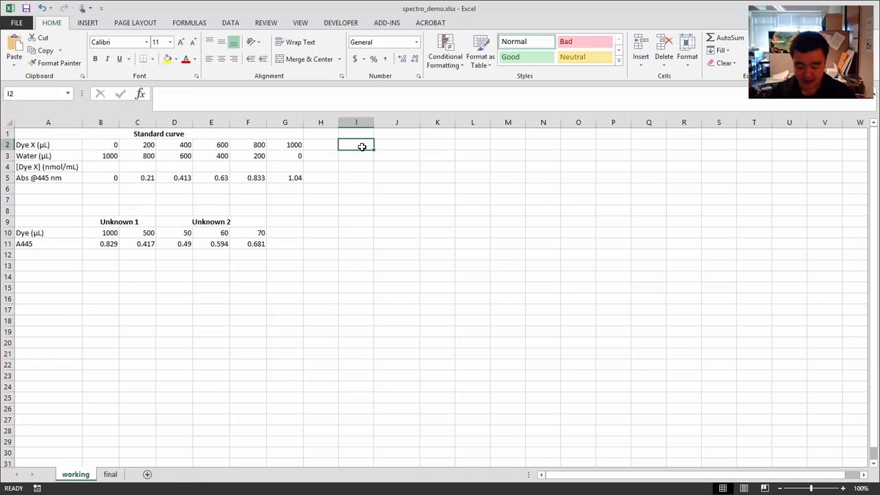
pyautogui.write('[stock dy')
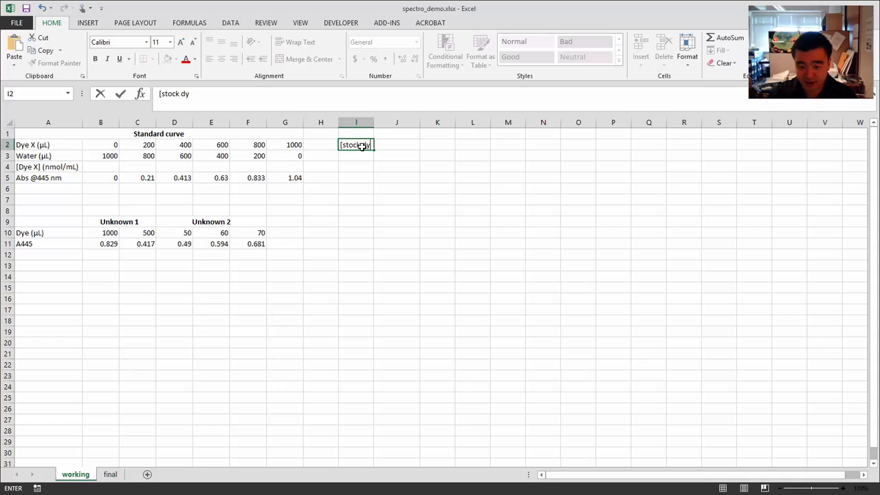
pyautogui.write('e] (mM)')
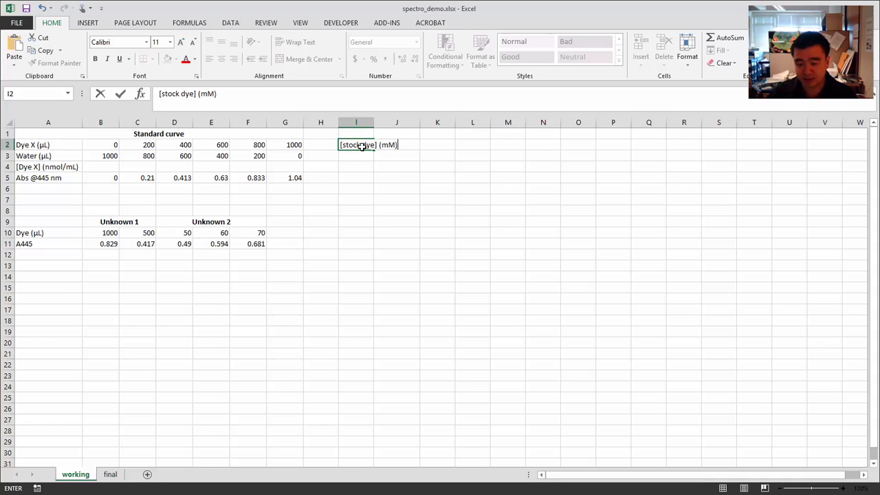
pyautogui.press('Tab')
pyautogui.press('Tab')
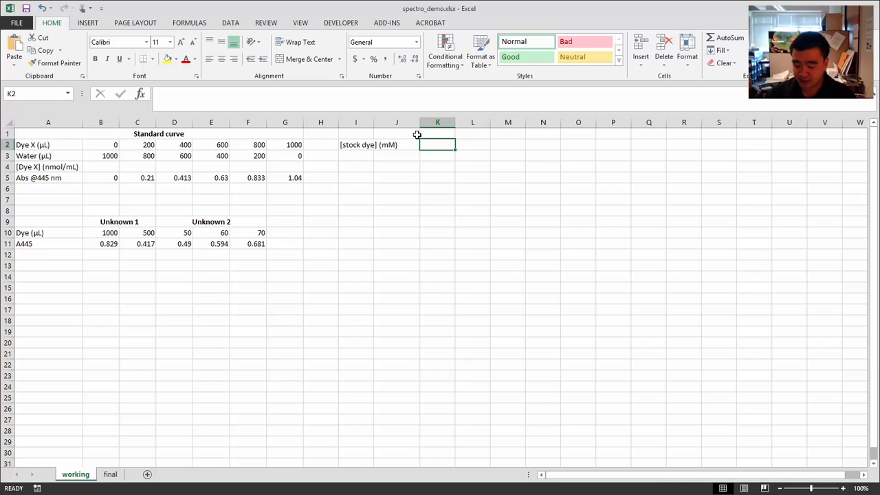
pyautogui.write('0.078')
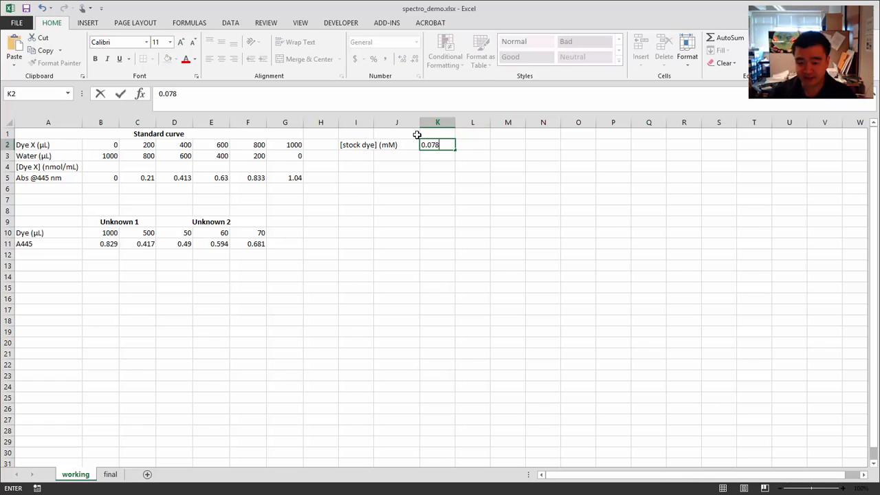
pyautogui.press('Return')
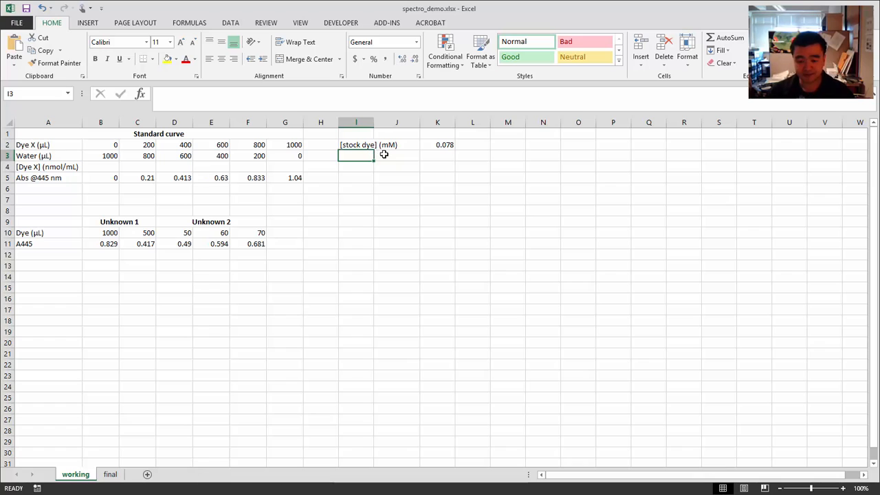
pyautogui.click(575, 165)
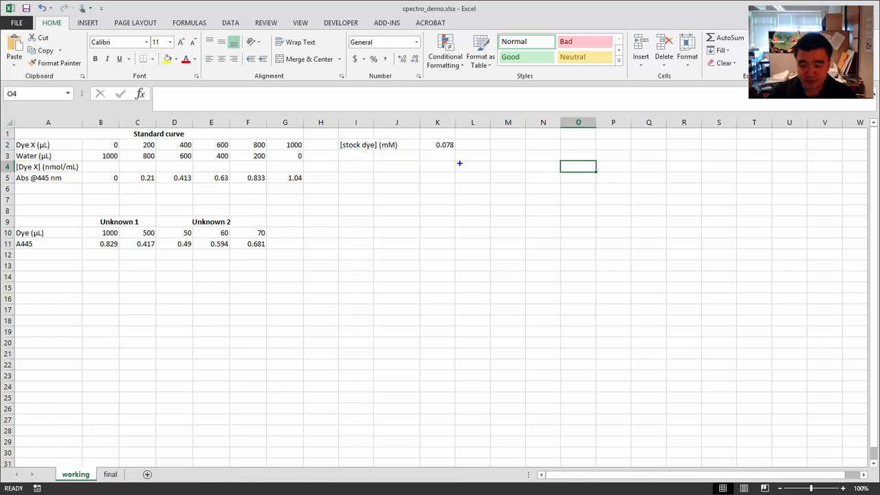
# - Underline the stock value in K2 and handwrite its conversion beneath as "0.078 mmol/L = 0.078 µmol/mL" in blue ink
pyautogui.moveTo(421, 152); pyautogui.dragTo(454, 155)
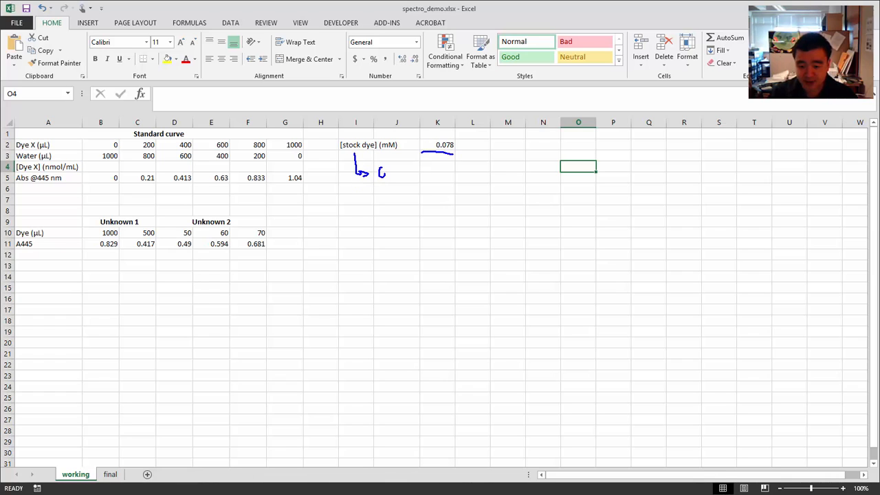
pyautogui.moveTo(413, 169); pyautogui.dragTo(416, 165)
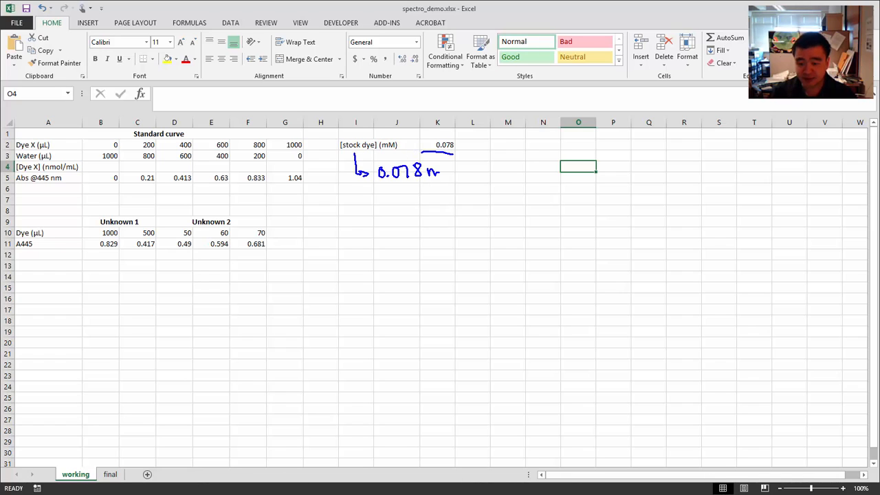
pyautogui.moveTo(483, 164)
pyautogui.mouseDown()
pyautogui.moveTo(477, 179)
pyautogui.moveTo(495, 177)
pyautogui.mouseUp()
pyautogui.moveTo(359, 198); pyautogui.dragTo(383, 194)
pyautogui.click(390, 201)
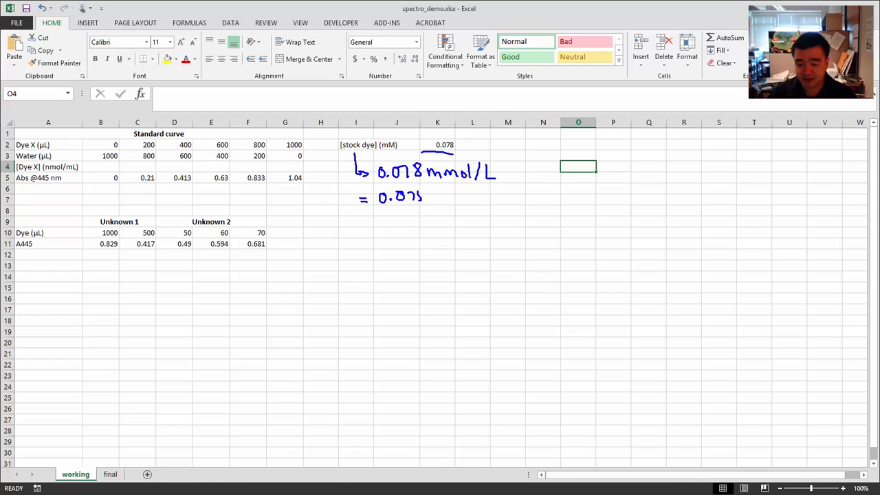
pyautogui.moveTo(426, 195); pyautogui.dragTo(466, 203)
pyautogui.moveTo(471, 200); pyautogui.dragTo(483, 200)
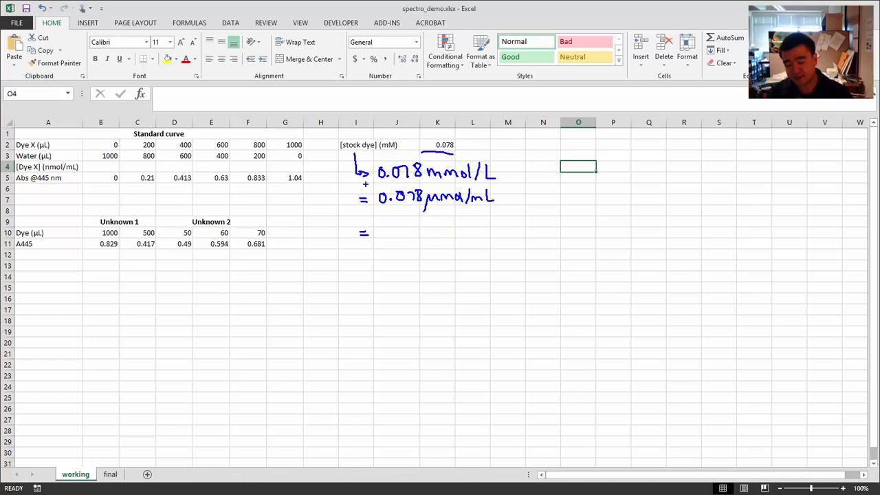
# - Handwrite "= 78 nmol/mL" below the µmol/mL line and add an equals sign for another line
pyautogui.moveTo(377, 227); pyautogui.dragTo(382, 237)
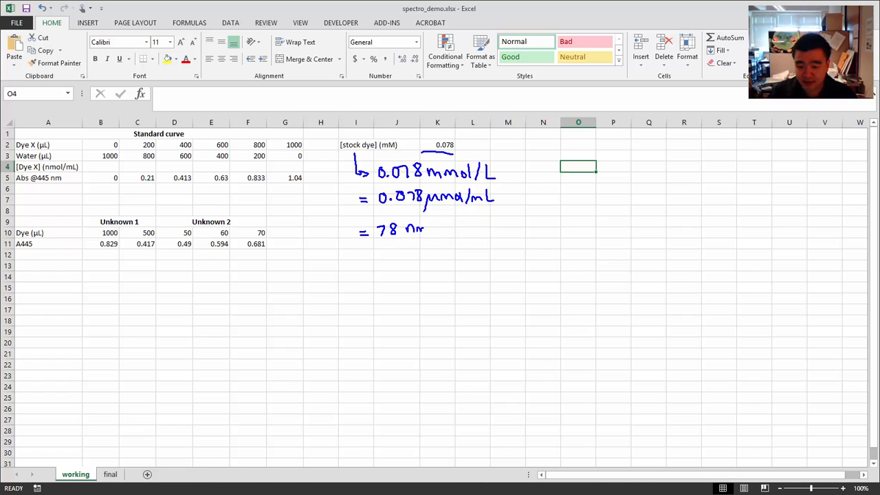
pyautogui.moveTo(453, 234); pyautogui.dragTo(473, 234)
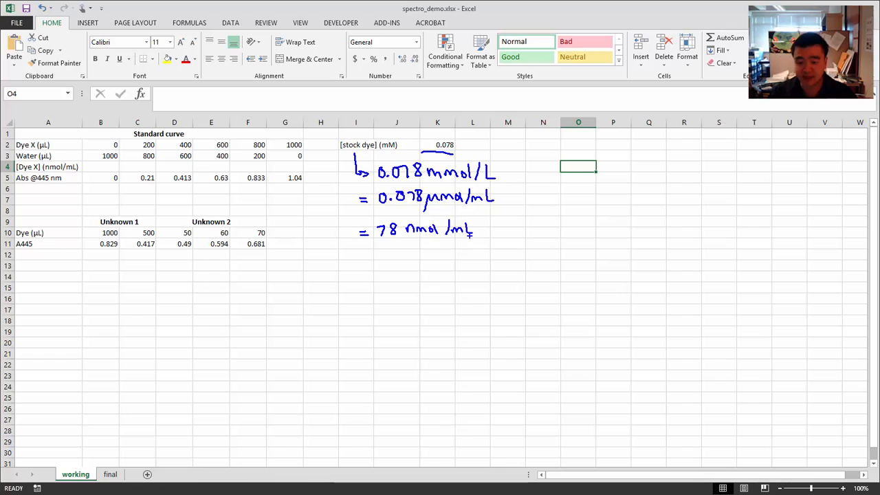
pyautogui.moveTo(361, 257); pyautogui.dragTo(369, 257)
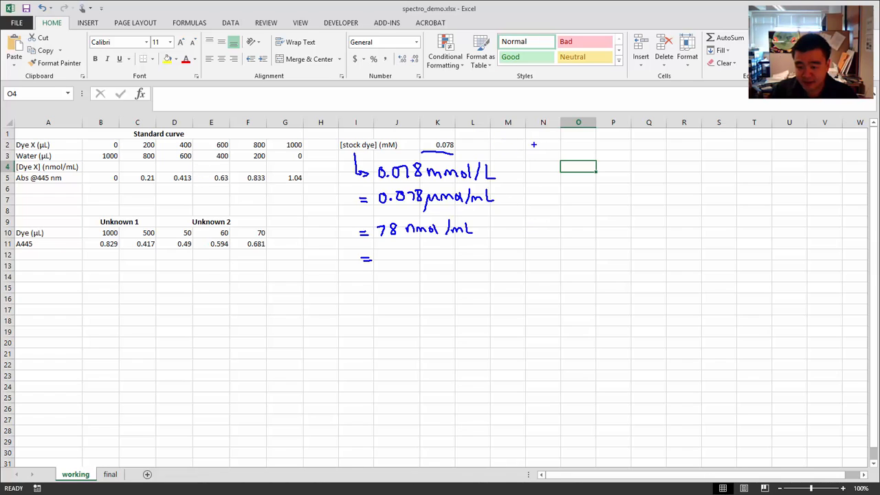
# - Sketch a flask beside the conversion with an arrow to "1 mL", "78 nmol", and write "2 mL", "156 nmol" below
pyautogui.moveTo(538, 142)
pyautogui.mouseDown()
pyautogui.moveTo(541, 196)
pyautogui.moveTo(554, 158)
pyautogui.moveTo(549, 177)
pyautogui.moveTo(576, 195)
pyautogui.moveTo(606, 195)
pyautogui.mouseUp()
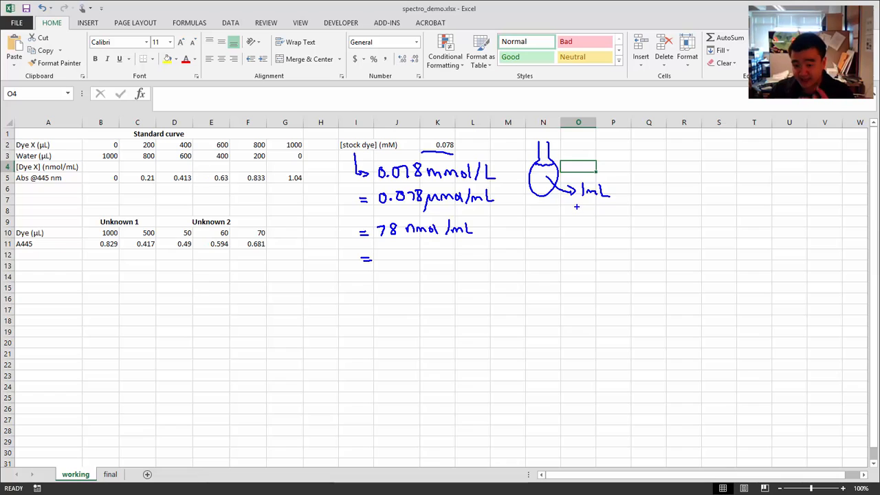
pyautogui.moveTo(575, 212)
pyautogui.mouseDown()
pyautogui.moveTo(580, 224)
pyautogui.moveTo(591, 211)
pyautogui.moveTo(627, 222)
pyautogui.mouseUp()
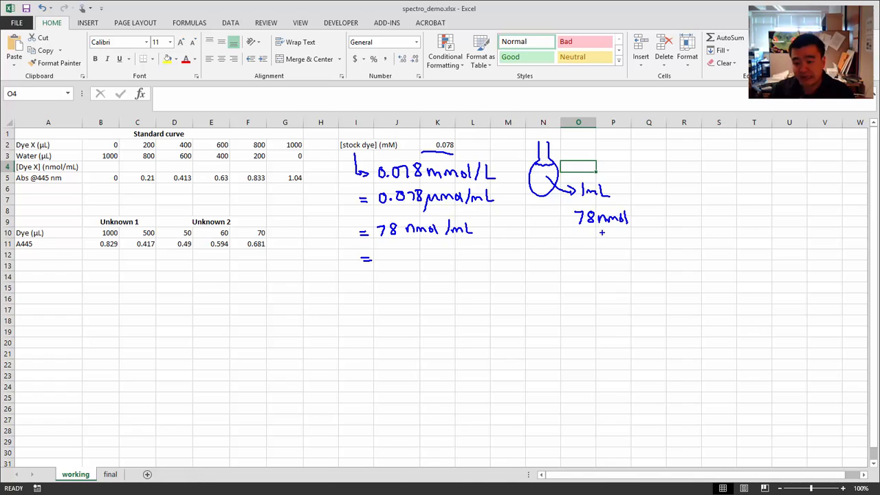
pyautogui.moveTo(540, 252); pyautogui.dragTo(576, 260)
pyautogui.moveTo(578, 252); pyautogui.dragTo(582, 261)
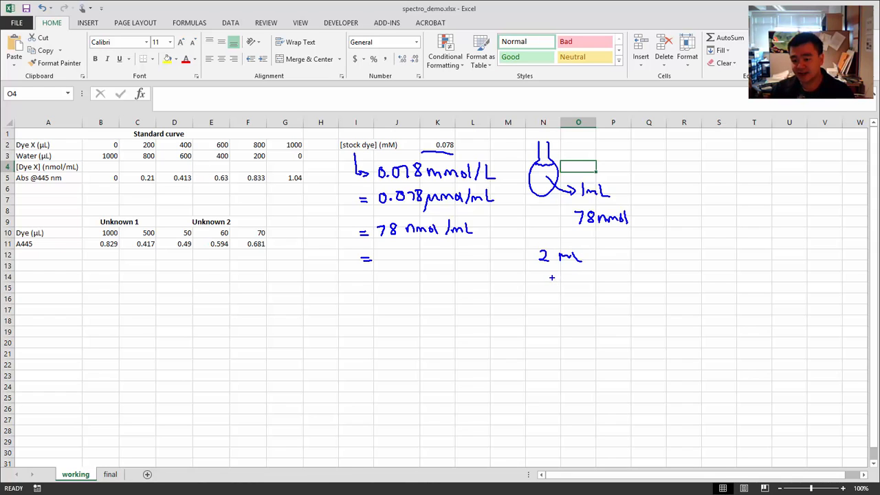
pyautogui.moveTo(551, 271)
pyautogui.mouseDown()
pyautogui.moveTo(557, 284)
pyautogui.moveTo(570, 272)
pyautogui.moveTo(574, 281)
pyautogui.moveTo(604, 281)
pyautogui.mouseUp()
pyautogui.moveTo(607, 270); pyautogui.dragTo(609, 282)
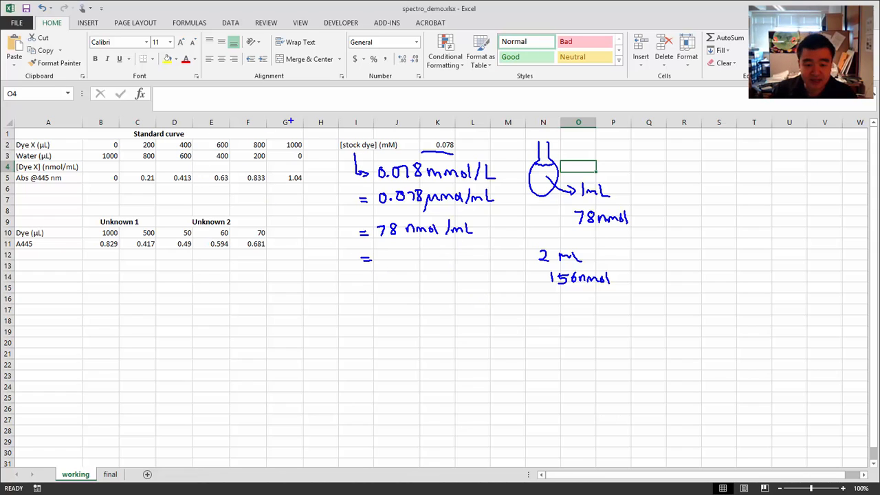
# - Circle the 800 µL dye volume and complete the last conversion line as "62.4 nmol/0.8 mL", underlining both quantities
pyautogui.moveTo(252, 139); pyautogui.dragTo(268, 148)
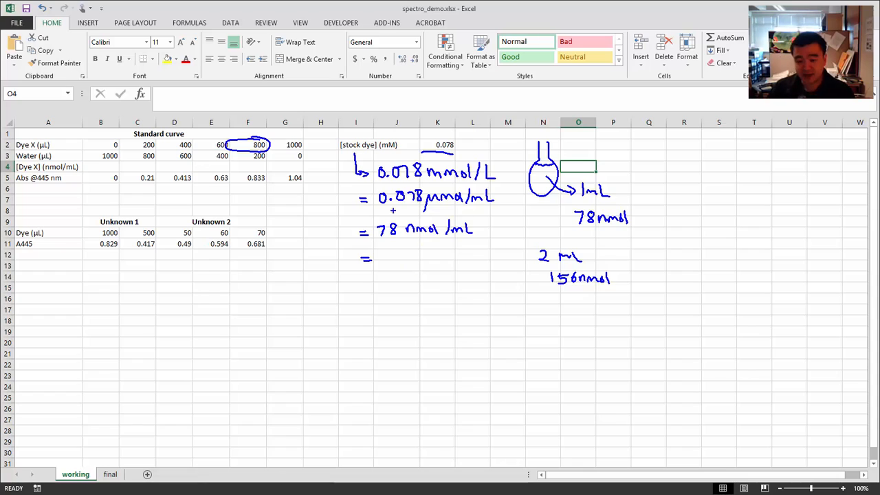
pyautogui.moveTo(452, 253)
pyautogui.mouseDown()
pyautogui.moveTo(450, 265)
pyautogui.moveTo(475, 253)
pyautogui.moveTo(478, 266)
pyautogui.moveTo(492, 263)
pyautogui.mouseUp()
pyautogui.click(467, 264)
pyautogui.moveTo(495, 253); pyautogui.dragTo(501, 264)
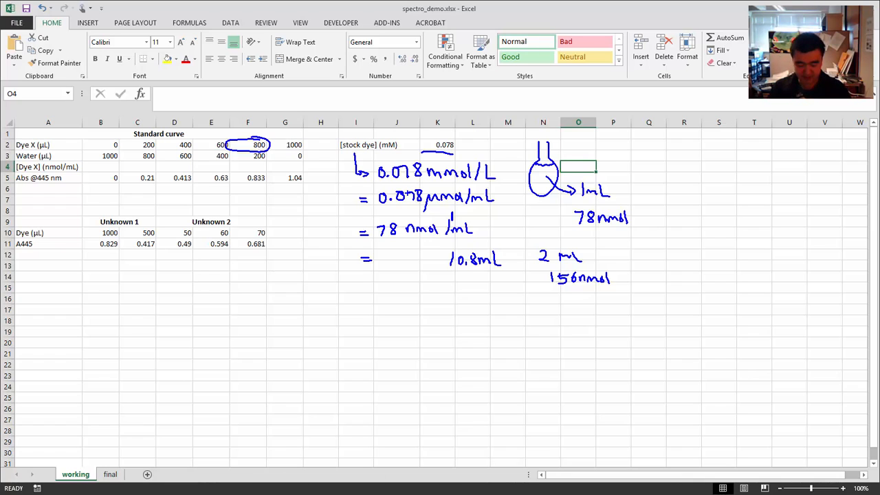
pyautogui.moveTo(387, 250)
pyautogui.mouseDown()
pyautogui.moveTo(385, 260)
pyautogui.moveTo(416, 262)
pyautogui.mouseUp()
pyautogui.click(406, 261)
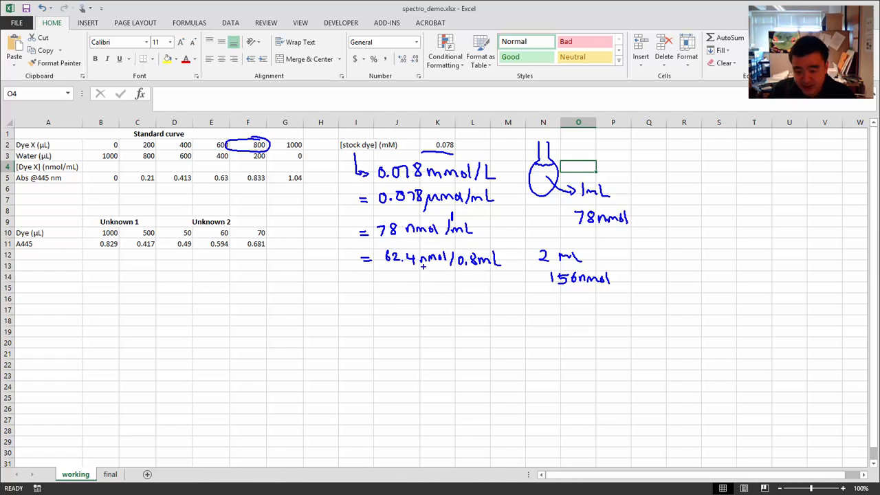
pyautogui.moveTo(387, 272); pyautogui.dragTo(424, 272)
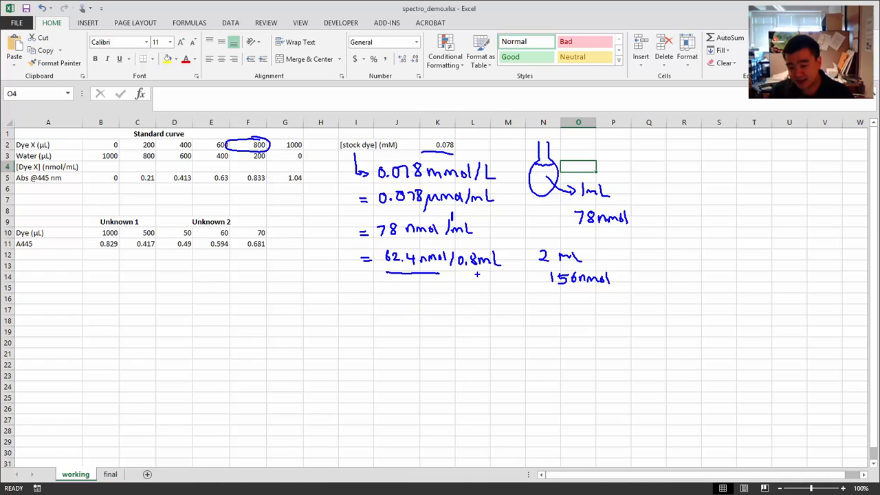
pyautogui.moveTo(460, 272); pyautogui.dragTo(489, 271)
# - Sketch a cuvette below the conversion with its dye level marked, and link that height to the 0.8 mL figure
pyautogui.moveTo(400, 297)
pyautogui.mouseDown()
pyautogui.moveTo(399, 378)
pyautogui.moveTo(439, 344)
pyautogui.moveTo(439, 292)
pyautogui.moveTo(401, 302)
pyautogui.moveTo(409, 383)
pyautogui.mouseUp()
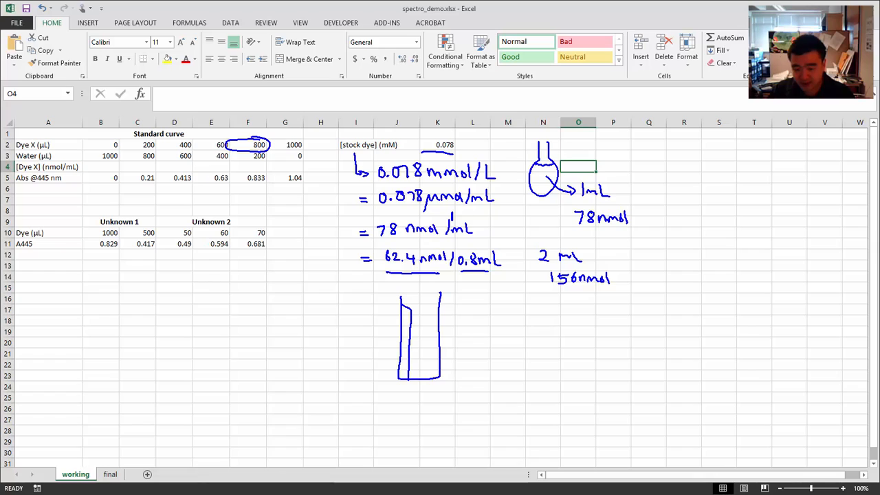
pyautogui.moveTo(436, 301); pyautogui.dragTo(431, 378)
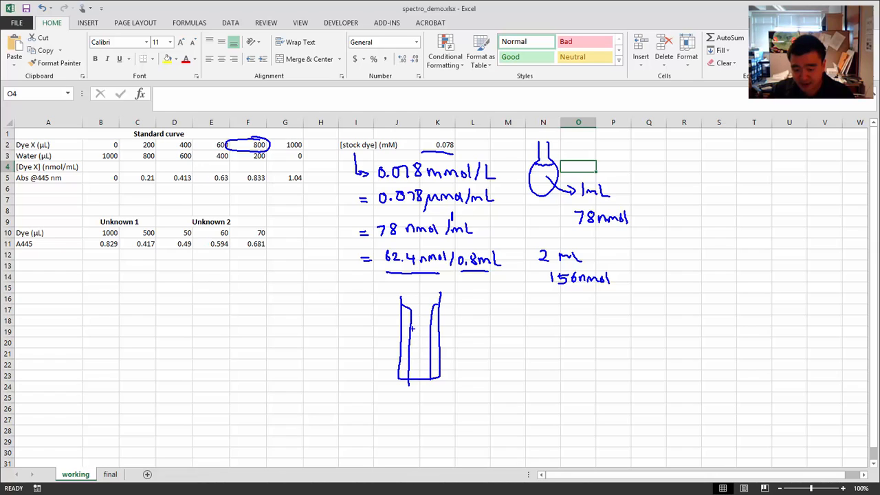
pyautogui.moveTo(412, 329)
pyautogui.mouseDown()
pyautogui.moveTo(430, 330)
pyautogui.moveTo(453, 377)
pyautogui.mouseUp()
pyautogui.moveTo(480, 274); pyautogui.dragTo(473, 362)
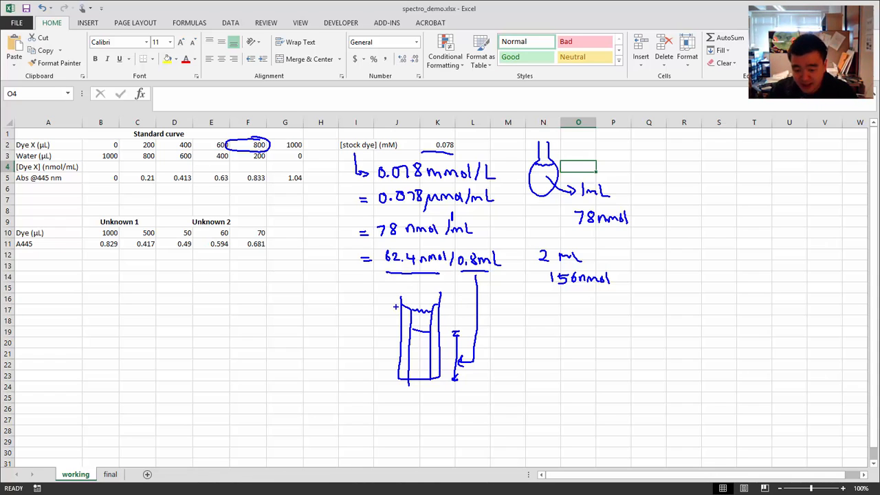
# - Label the cuvette's upper layer "0.2 mL", circle the 200 µL water volume, and bracket the full cuvette as "1 mL"
pyautogui.moveTo(383, 307)
pyautogui.mouseDown()
pyautogui.moveTo(385, 327)
pyautogui.moveTo(358, 315)
pyautogui.moveTo(372, 333)
pyautogui.mouseUp()
pyautogui.click(366, 319)
pyautogui.moveTo(373, 327); pyautogui.dragTo(378, 335)
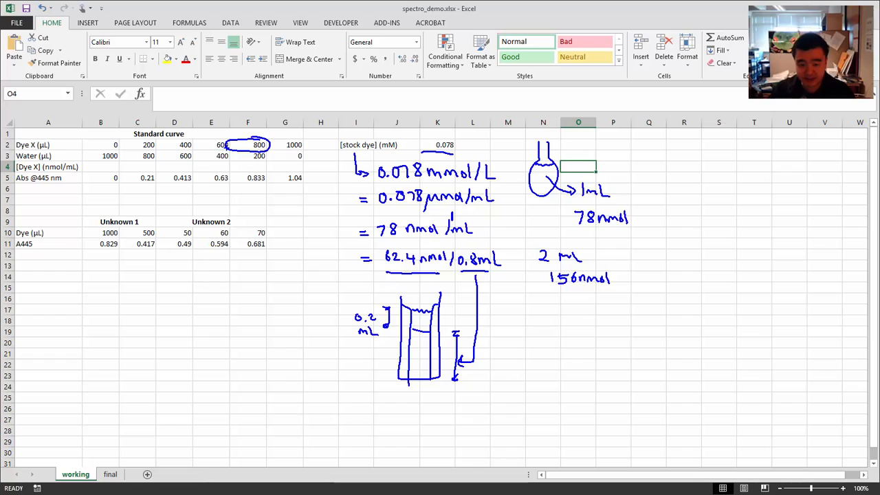
pyautogui.moveTo(249, 152)
pyautogui.mouseDown()
pyautogui.moveTo(243, 162)
pyautogui.moveTo(266, 152)
pyautogui.moveTo(252, 149)
pyautogui.mouseUp()
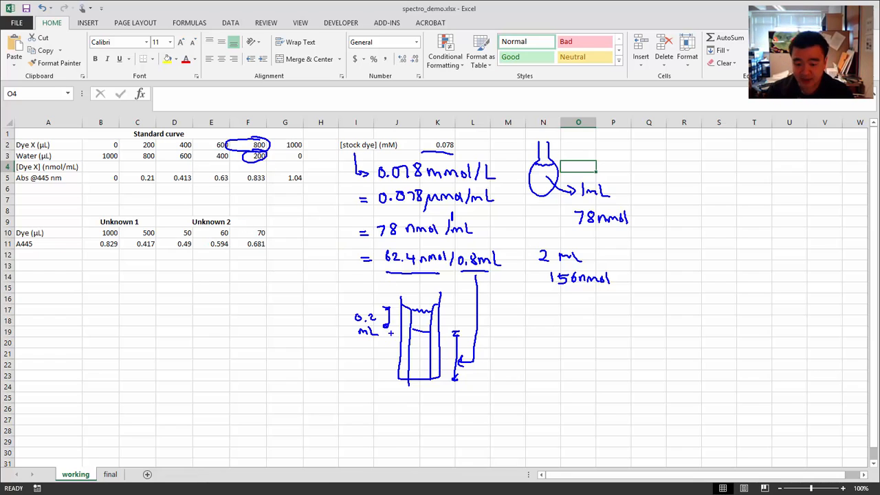
pyautogui.moveTo(497, 308)
pyautogui.mouseDown()
pyautogui.moveTo(506, 322)
pyautogui.moveTo(497, 382)
pyautogui.mouseUp()
pyautogui.moveTo(521, 333); pyautogui.dragTo(522, 346)
pyautogui.moveTo(529, 336); pyautogui.dragTo(547, 345)
pyautogui.moveTo(543, 332); pyautogui.dragTo(555, 351)
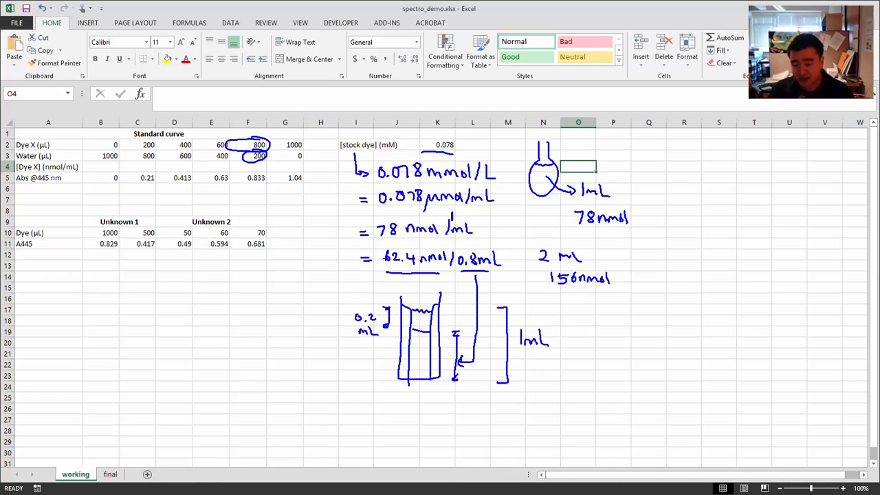
# - Box "62.4 nmol/0.8 mL" and write "62.4 nmol of dye" with an arrow pointing to the 1 mL label
pyautogui.moveTo(381, 272)
pyautogui.mouseDown()
pyautogui.moveTo(378, 244)
pyautogui.moveTo(473, 240)
pyautogui.moveTo(507, 267)
pyautogui.mouseUp()
pyautogui.moveTo(418, 272); pyautogui.dragTo(471, 273)
pyautogui.moveTo(471, 274); pyautogui.dragTo(489, 273)
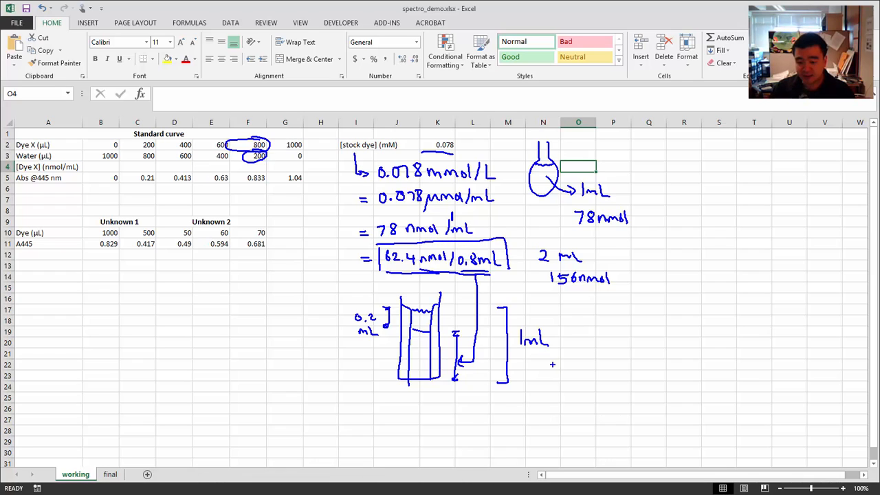
pyautogui.moveTo(530, 362)
pyautogui.mouseDown()
pyautogui.moveTo(539, 362)
pyautogui.moveTo(531, 395)
pyautogui.moveTo(663, 397)
pyautogui.mouseUp()
pyautogui.click(558, 389)
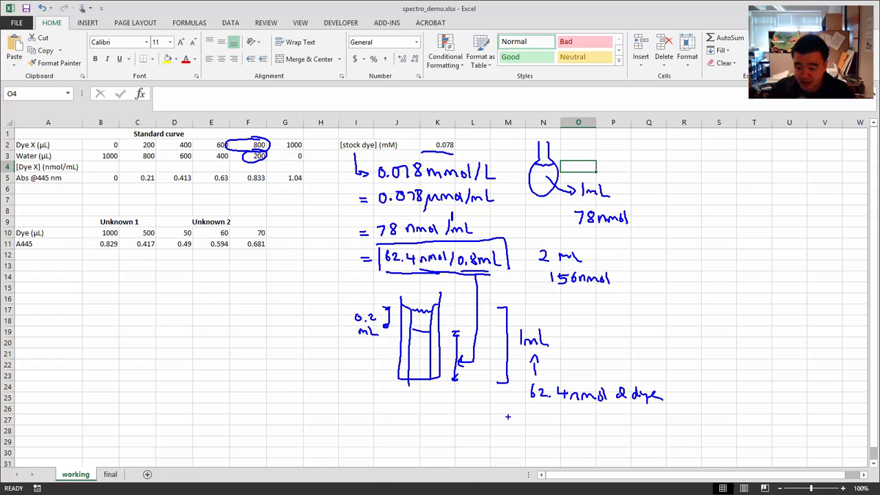
# - Handwrite "[dye] = 62.4 nmol/mL" beneath the cuvette notes and "62.4" over cell F4
pyautogui.moveTo(527, 412)
pyautogui.mouseDown()
pyautogui.moveTo(523, 431)
pyautogui.moveTo(533, 435)
pyautogui.mouseUp()
pyautogui.moveTo(541, 420)
pyautogui.mouseDown()
pyautogui.moveTo(538, 433)
pyautogui.moveTo(561, 430)
pyautogui.mouseUp()
pyautogui.moveTo(562, 415)
pyautogui.mouseDown()
pyautogui.moveTo(565, 434)
pyautogui.moveTo(583, 422)
pyautogui.mouseUp()
pyautogui.moveTo(573, 430); pyautogui.dragTo(710, 430)
pyautogui.click(630, 429)
pyautogui.moveTo(715, 415); pyautogui.dragTo(724, 429)
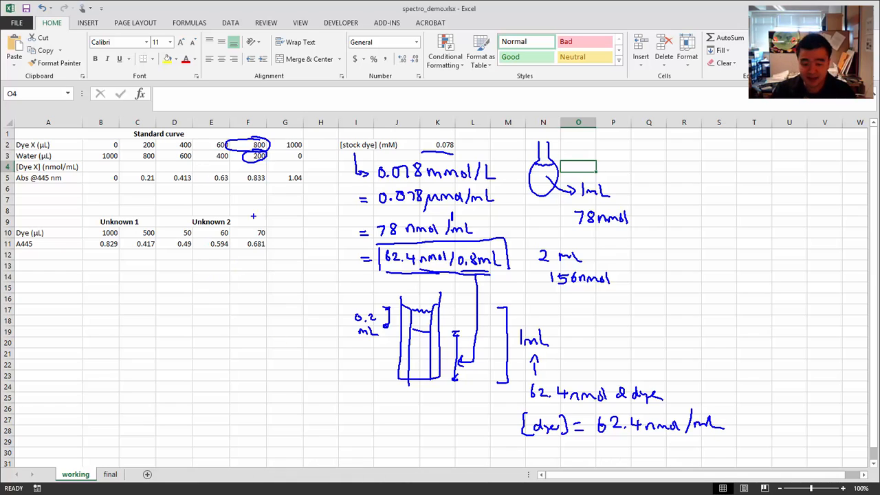
pyautogui.moveTo(236, 159); pyautogui.dragTo(238, 167)
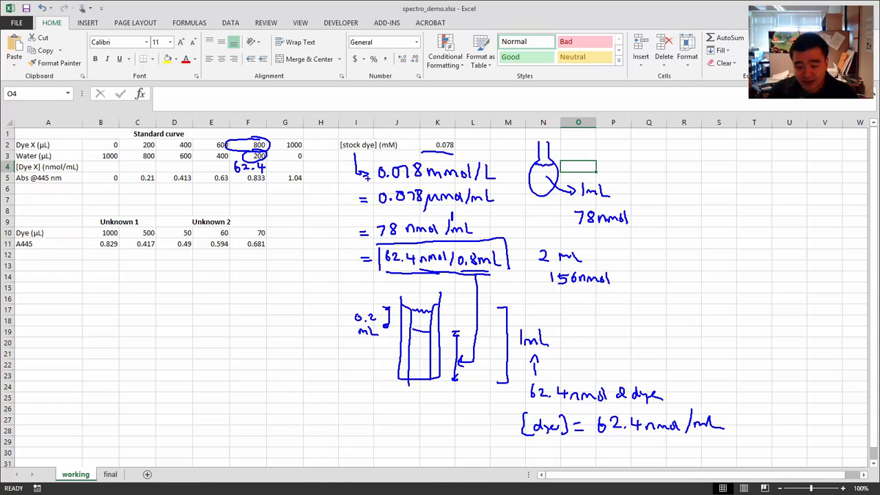
# - Box the stock value and label it "K2", emphasizing the label in red and underlining 0.078 and 78 in red
pyautogui.moveTo(418, 151)
pyautogui.mouseDown()
pyautogui.moveTo(418, 138)
pyautogui.moveTo(455, 140)
pyautogui.moveTo(443, 153)
pyautogui.moveTo(488, 137)
pyautogui.moveTo(499, 145)
pyautogui.mouseUp()
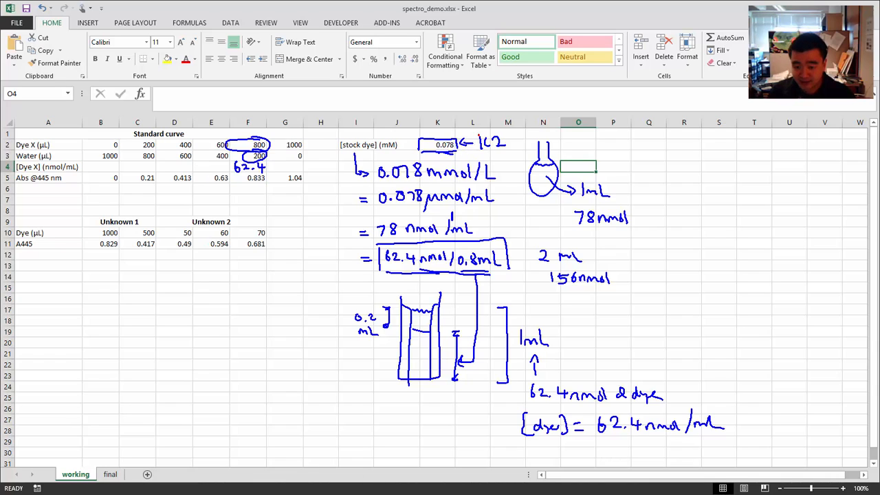
pyautogui.moveTo(481, 136)
pyautogui.mouseDown()
pyautogui.moveTo(480, 146)
pyautogui.moveTo(498, 135)
pyautogui.mouseUp()
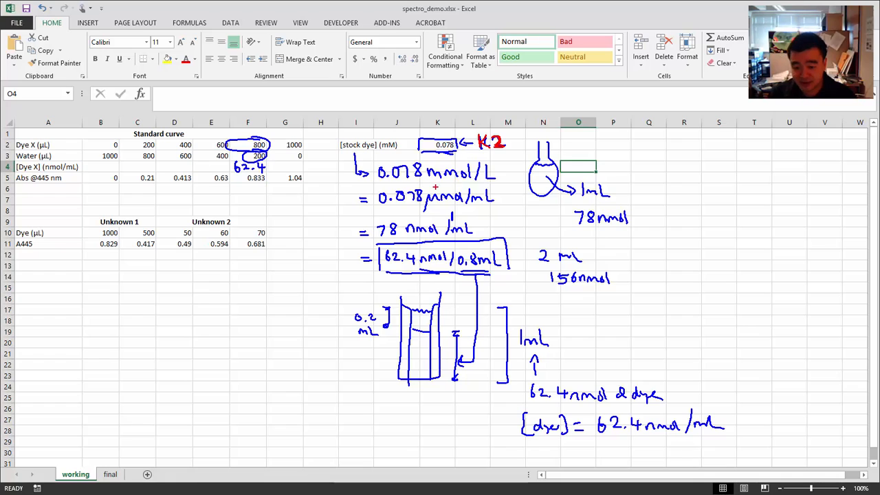
pyautogui.moveTo(393, 205); pyautogui.dragTo(419, 204)
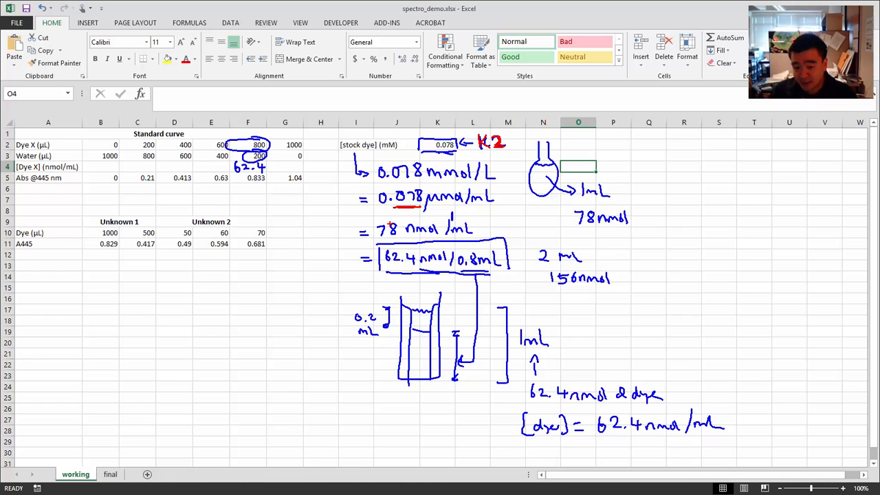
pyautogui.moveTo(382, 240); pyautogui.dragTo(398, 239)
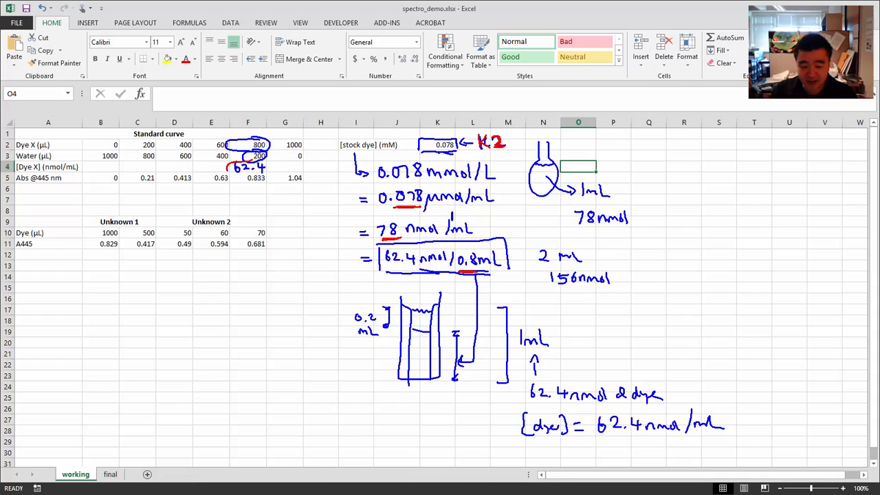
# - Circle the handwritten 62.4 in red and draw an arrow down to the expression "= [stock] x 1000"
pyautogui.moveTo(228, 170)
pyautogui.mouseDown()
pyautogui.moveTo(263, 168)
pyautogui.moveTo(261, 298)
pyautogui.mouseUp()
pyautogui.moveTo(257, 291); pyautogui.dragTo(269, 291)
pyautogui.moveTo(235, 315); pyautogui.dragTo(249, 321)
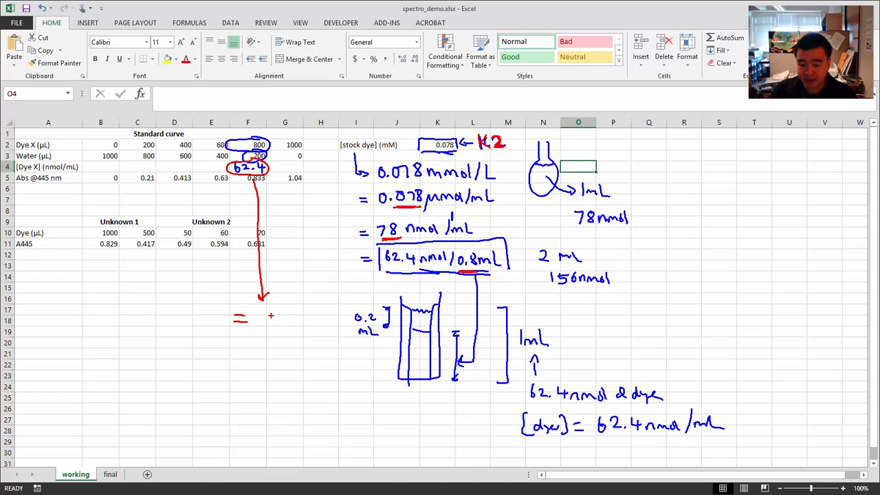
pyautogui.moveTo(269, 314)
pyautogui.mouseDown()
pyautogui.moveTo(262, 323)
pyautogui.moveTo(295, 318)
pyautogui.moveTo(258, 309)
pyautogui.moveTo(268, 334)
pyautogui.mouseUp()
pyautogui.moveTo(300, 307)
pyautogui.mouseDown()
pyautogui.moveTo(310, 327)
pyautogui.moveTo(304, 335)
pyautogui.mouseUp()
pyautogui.moveTo(315, 307); pyautogui.dragTo(316, 314)
pyautogui.moveTo(313, 310)
pyautogui.mouseDown()
pyautogui.moveTo(322, 319)
pyautogui.moveTo(349, 315)
pyautogui.mouseUp()
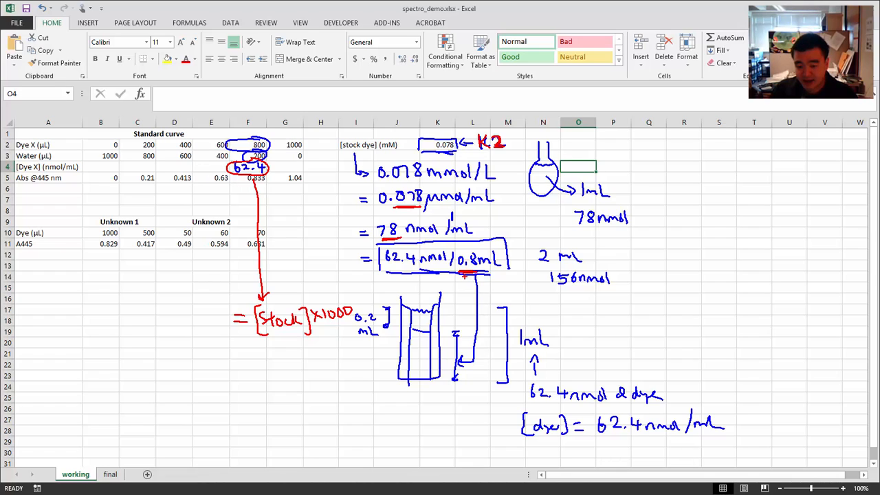
# - Underline the 0.8 mL in red again and continue the red expression with "x (vol. dye/1000)"
pyautogui.moveTo(463, 270); pyautogui.dragTo(483, 270)
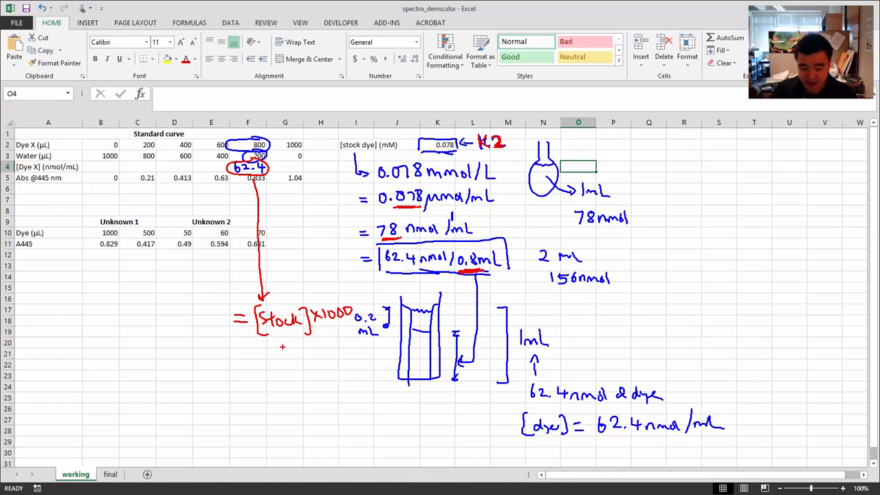
pyautogui.moveTo(261, 351); pyautogui.dragTo(269, 360)
pyautogui.moveTo(269, 351); pyautogui.dragTo(263, 359)
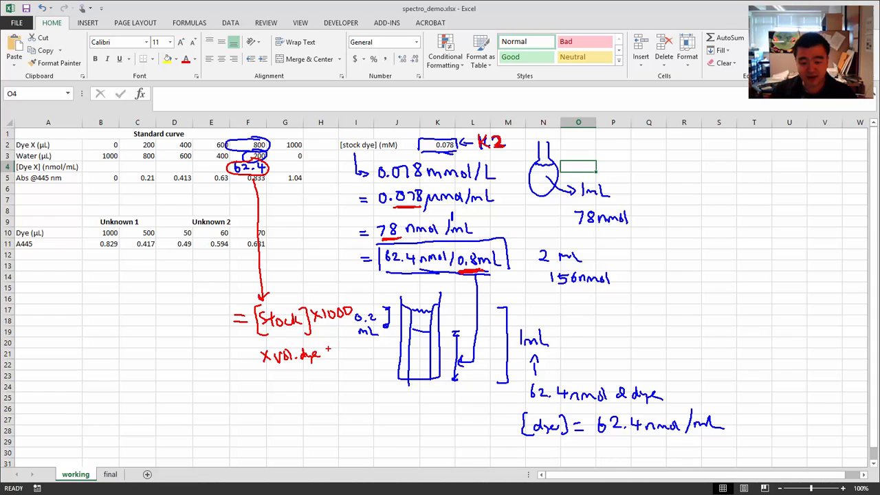
pyautogui.moveTo(273, 344); pyautogui.dragTo(275, 370)
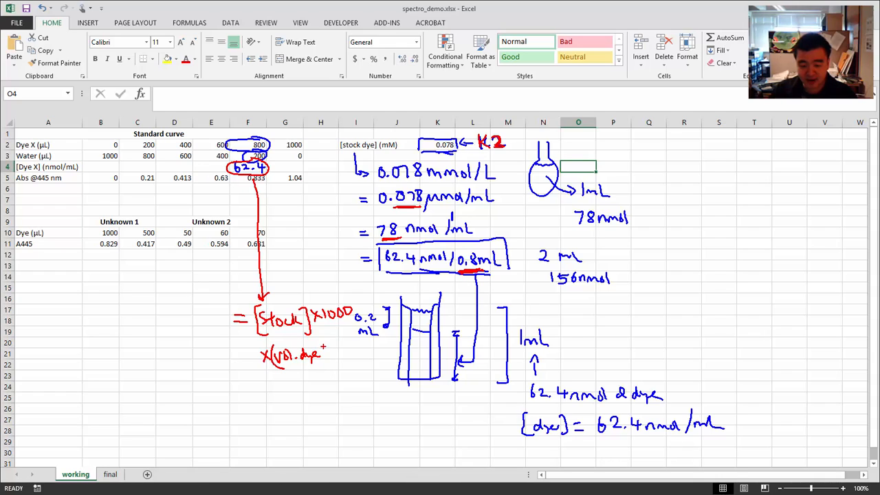
pyautogui.moveTo(323, 345)
pyautogui.mouseDown()
pyautogui.moveTo(325, 363)
pyautogui.moveTo(351, 345)
pyautogui.moveTo(364, 366)
pyautogui.mouseUp()
# - Rewrite the full formula on one line in red as "= [stock] x 1000 x (vol. dye/1000)"
pyautogui.moveTo(234, 399)
pyautogui.mouseDown()
pyautogui.moveTo(266, 415)
pyautogui.moveTo(310, 415)
pyautogui.mouseUp()
pyautogui.moveTo(318, 403); pyautogui.dragTo(323, 413)
pyautogui.moveTo(328, 404); pyautogui.dragTo(338, 411)
pyautogui.moveTo(342, 404); pyautogui.dragTo(386, 412)
pyautogui.moveTo(389, 403); pyautogui.dragTo(407, 408)
pyautogui.moveTo(410, 397)
pyautogui.mouseDown()
pyautogui.moveTo(415, 408)
pyautogui.moveTo(475, 404)
pyautogui.mouseUp()
pyautogui.moveTo(481, 402); pyautogui.dragTo(485, 402)
pyautogui.moveTo(492, 396); pyautogui.dragTo(496, 419)
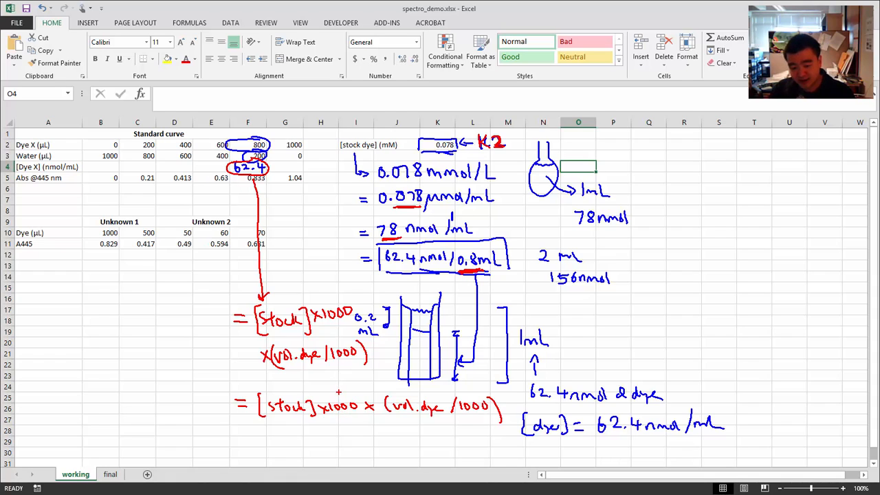
# - Draw an arrow to each of the two 1000 factors in the red one-line formula and strike both out
pyautogui.moveTo(468, 419); pyautogui.dragTo(472, 436)
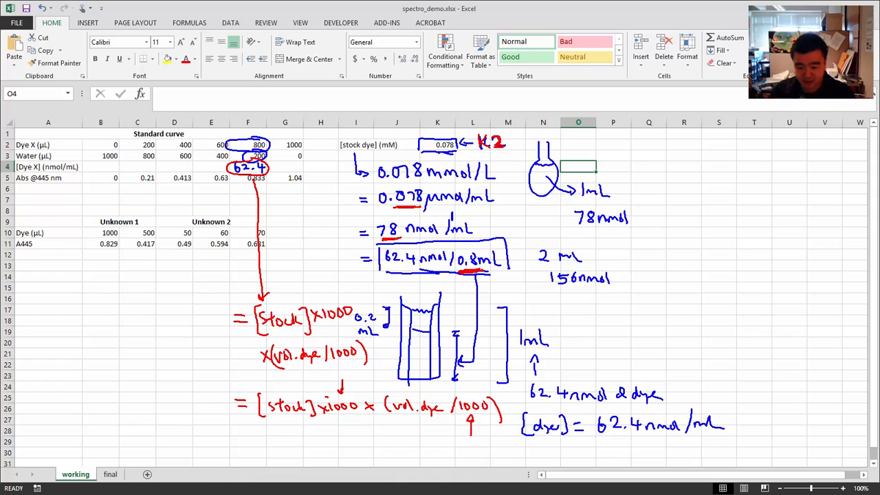
pyautogui.moveTo(329, 399); pyautogui.dragTo(360, 411)
pyautogui.moveTo(457, 400); pyautogui.dragTo(488, 411)
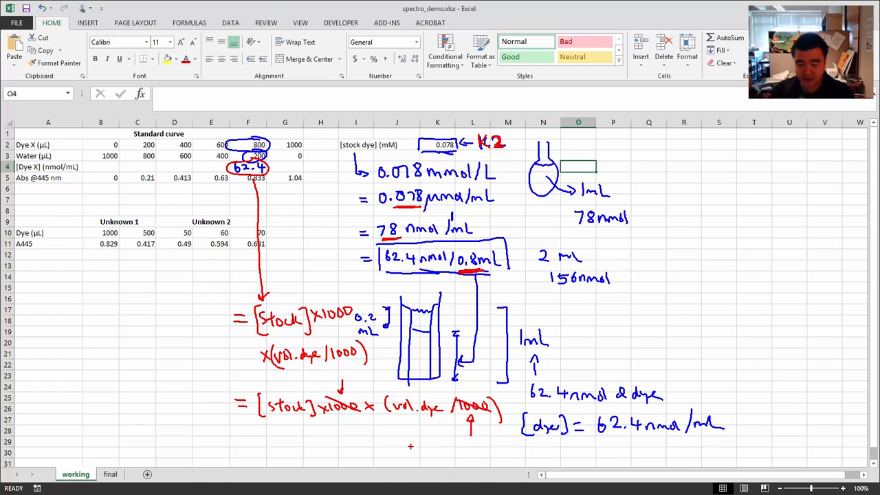
# - Write the simplified formula "= [stock] x vol. dye" in red below the struck-out one, and clear the annotations
pyautogui.moveTo(241, 441); pyautogui.dragTo(250, 445)
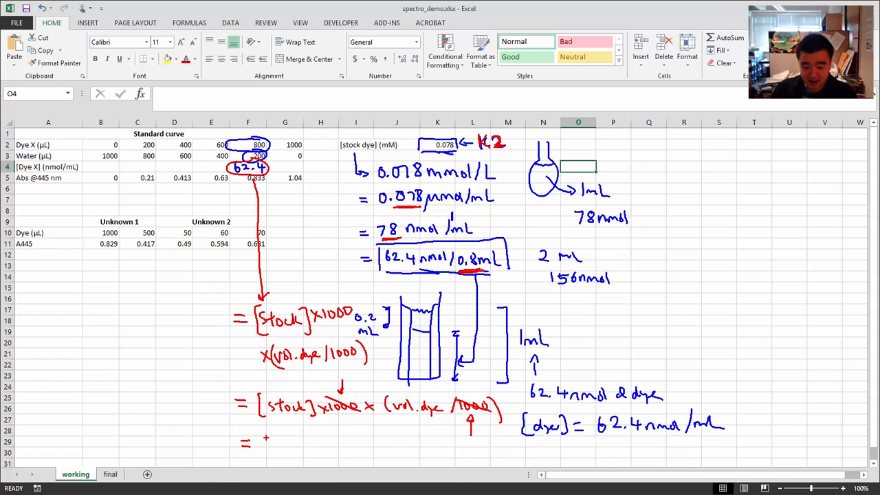
pyautogui.moveTo(266, 436)
pyautogui.mouseDown()
pyautogui.moveTo(271, 453)
pyautogui.moveTo(313, 442)
pyautogui.moveTo(315, 456)
pyautogui.moveTo(417, 446)
pyautogui.mouseUp()
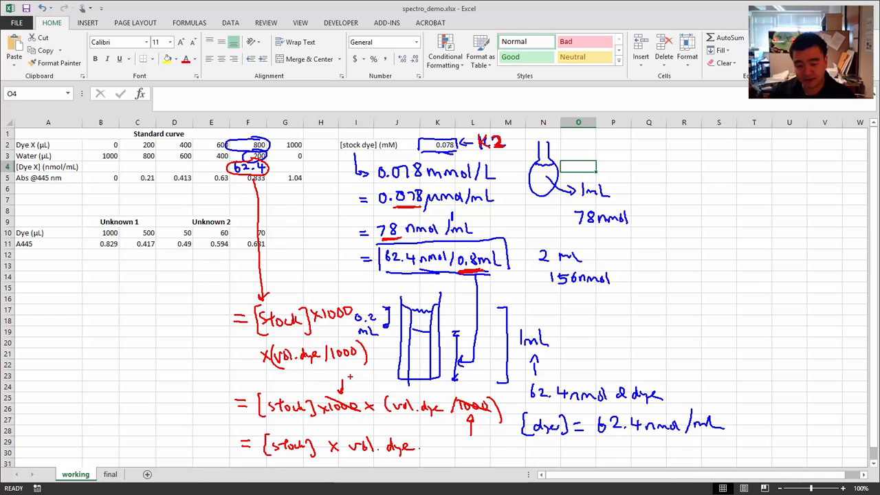
pyautogui.press('Escape')
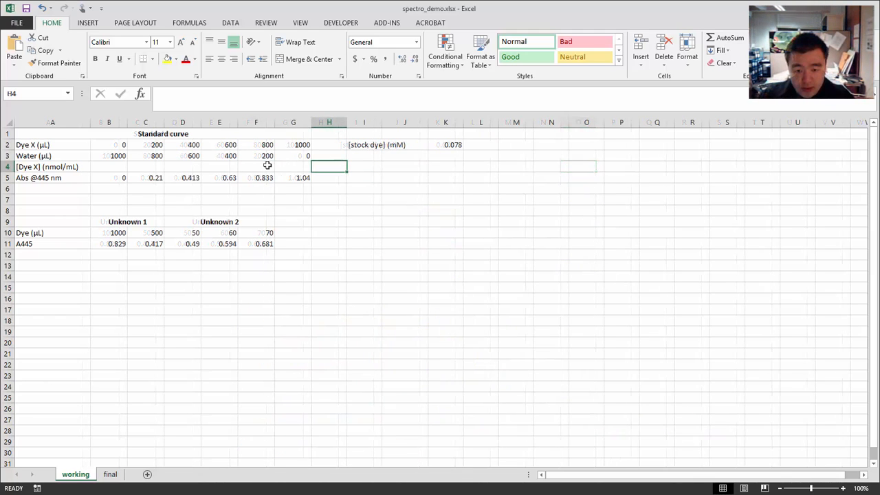
# - Enter the formula =K2*F2 in cell F4 to calculate the dye concentration for the 800 µL standard
pyautogui.click(259, 166)
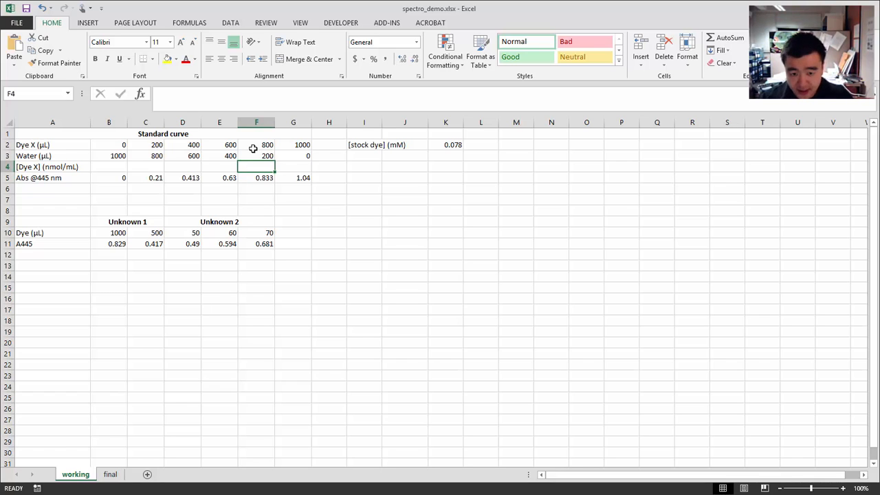
pyautogui.write('=')
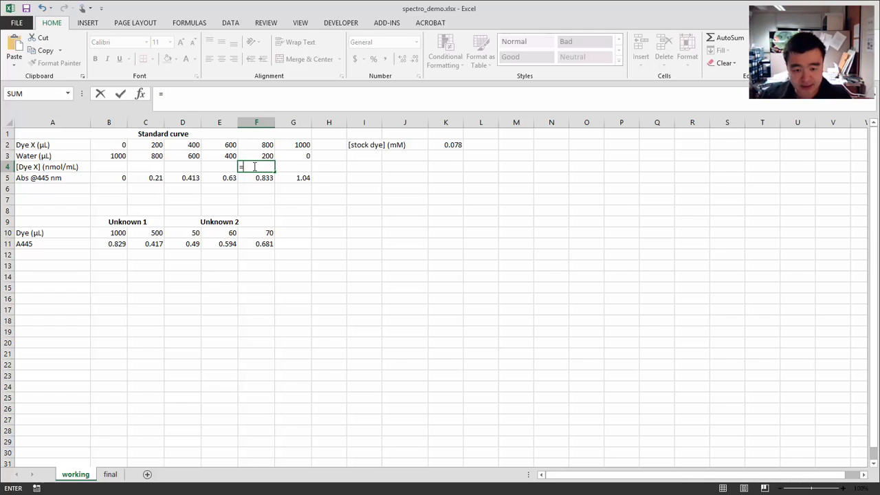
pyautogui.click(447, 144)
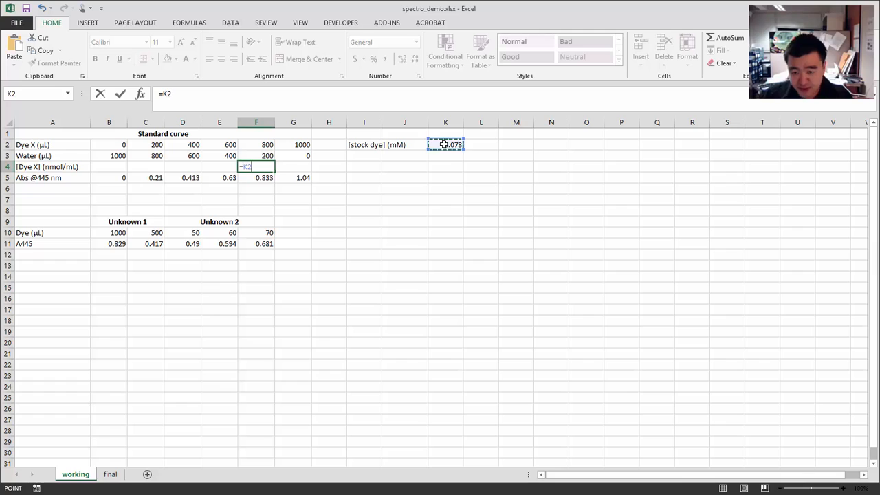
pyautogui.write('*')
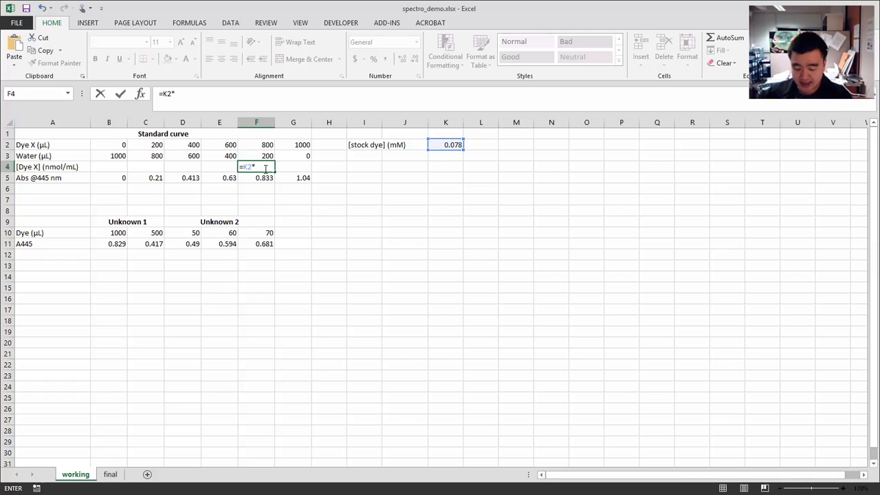
pyautogui.click(254, 145)
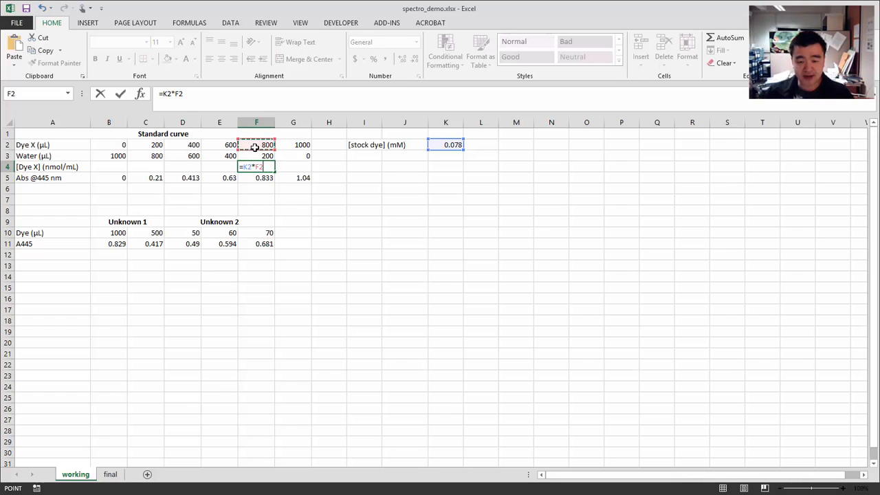
pyautogui.press('Return')
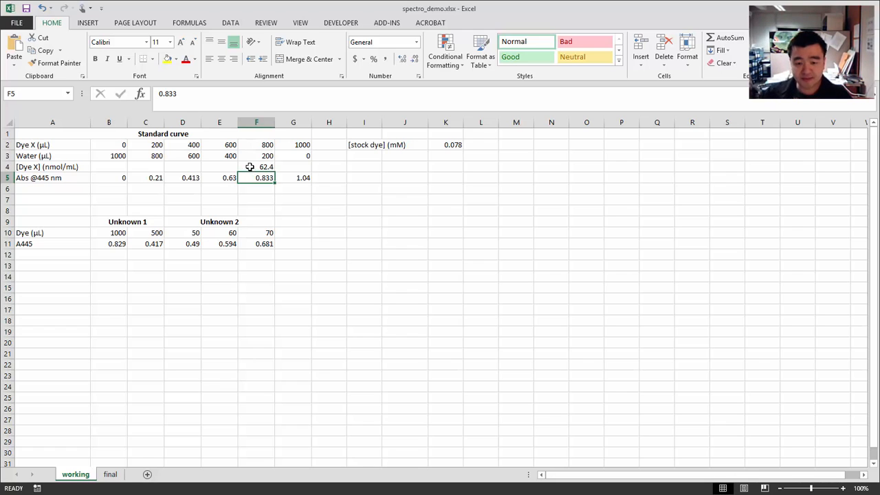
# - Copy the F4 formula into G4 and inspect which cells the copied formula references
pyautogui.click(249, 167)
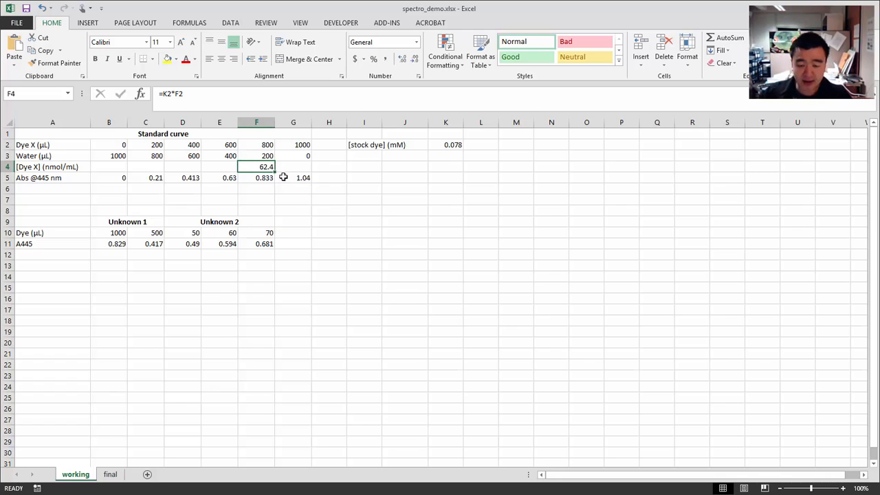
pyautogui.moveTo(274, 171); pyautogui.dragTo(306, 171)
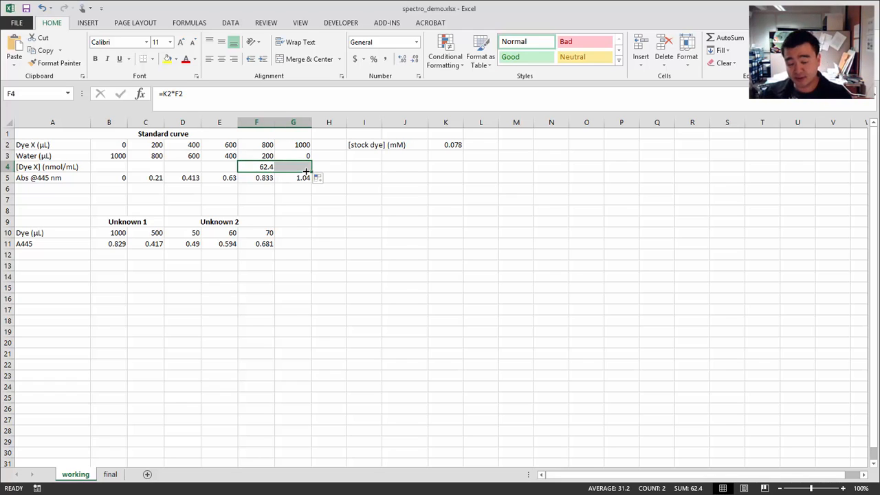
pyautogui.click(302, 167)
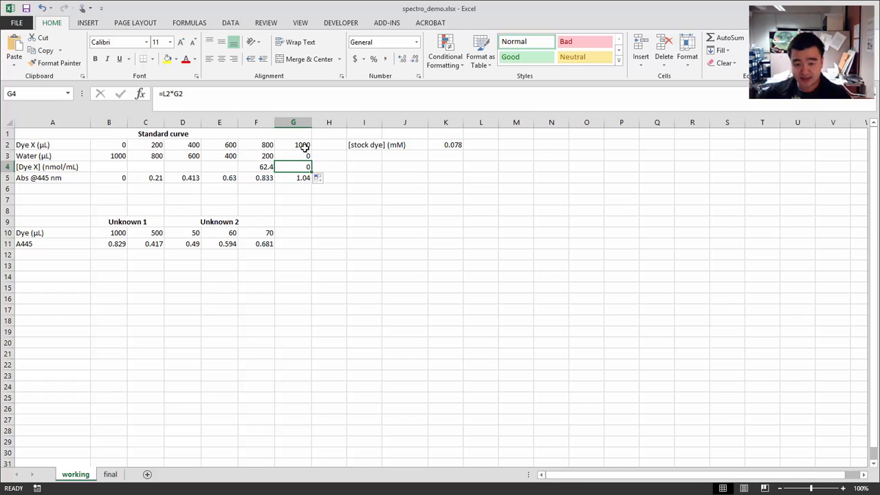
pyautogui.click(305, 99)
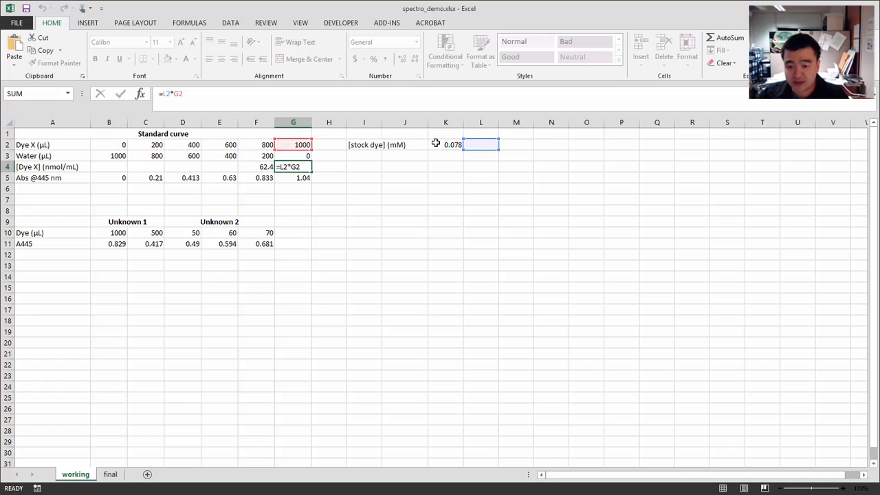
pyautogui.hotkey('ctrl', 'Return')
# - Make the stock concentration reference in F4 absolute, changing the formula to =$K$2*F2
pyautogui.click(253, 166)
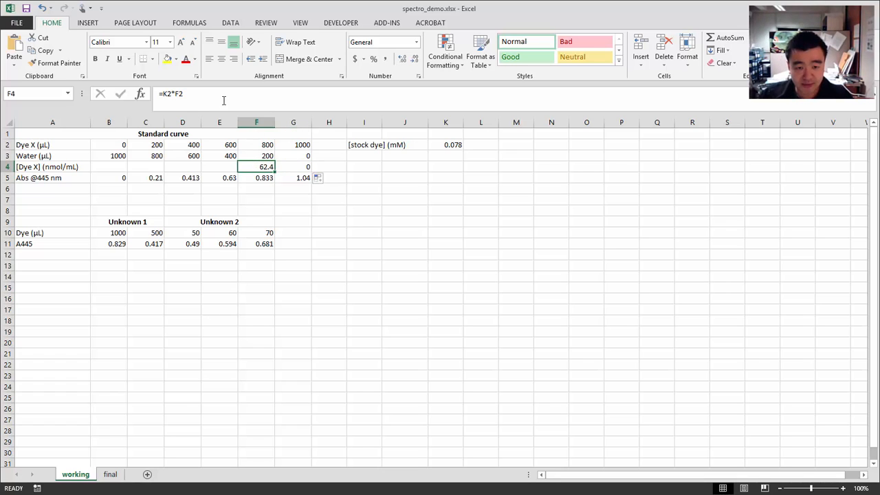
pyautogui.click(164, 93)
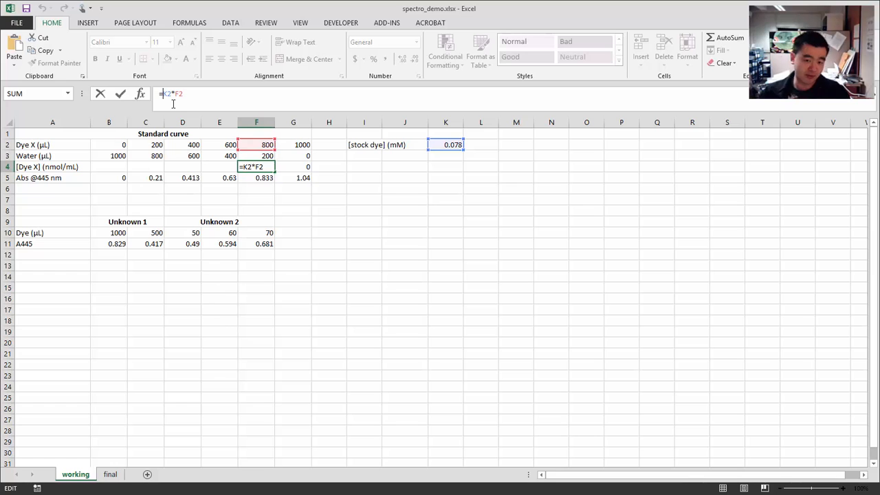
pyautogui.write('$K')
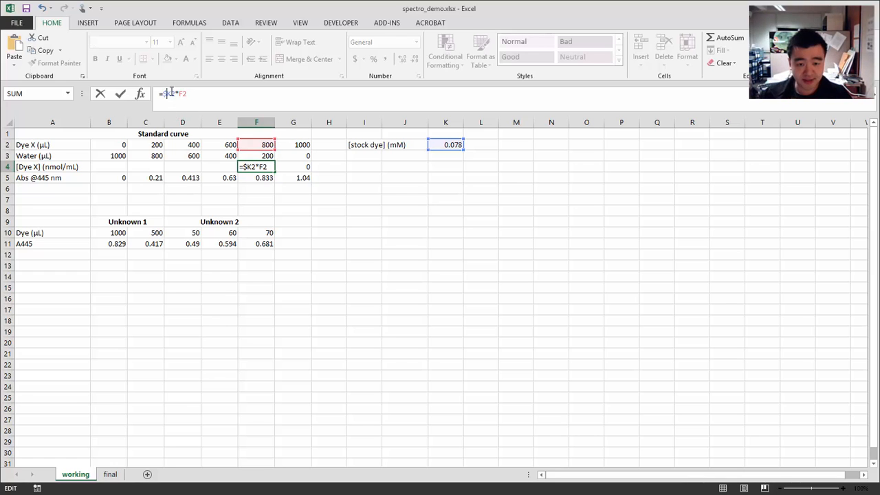
pyautogui.write('$')
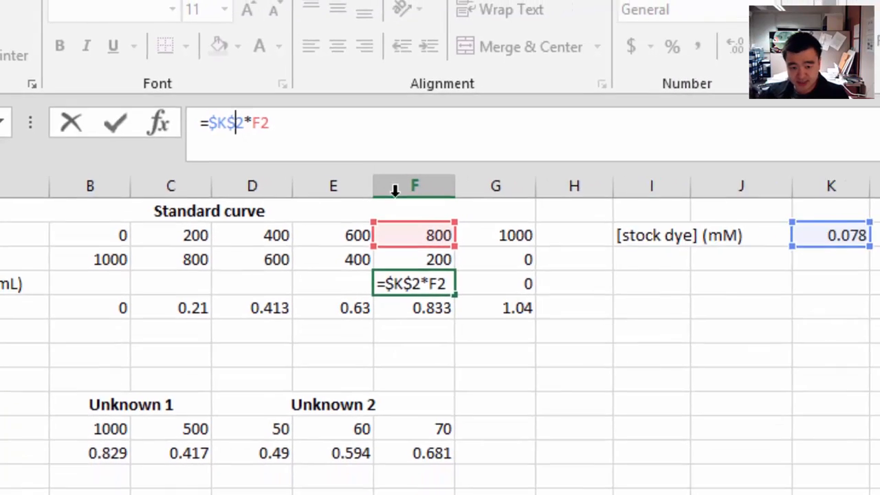
pyautogui.press('Return')
# - Fill the F4 formula across the [Dye X] row from B4 to G4 and check the references in D4
pyautogui.click(391, 279)
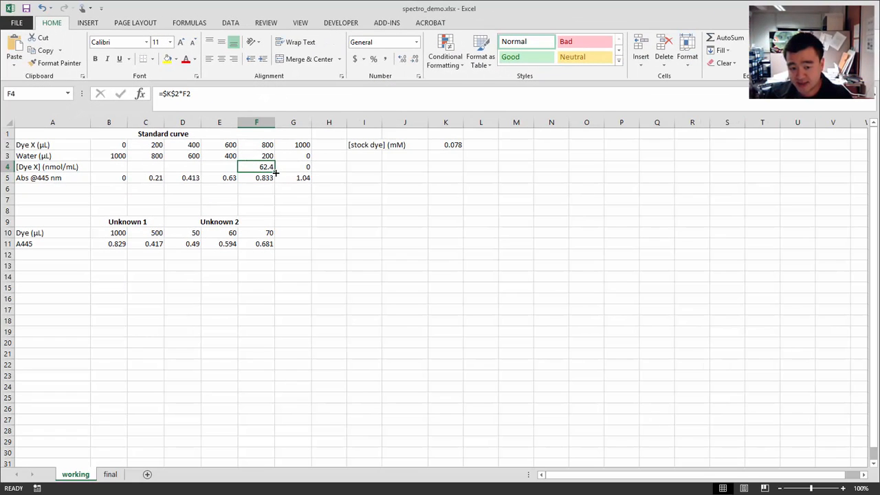
pyautogui.moveTo(275, 171); pyautogui.dragTo(103, 172)
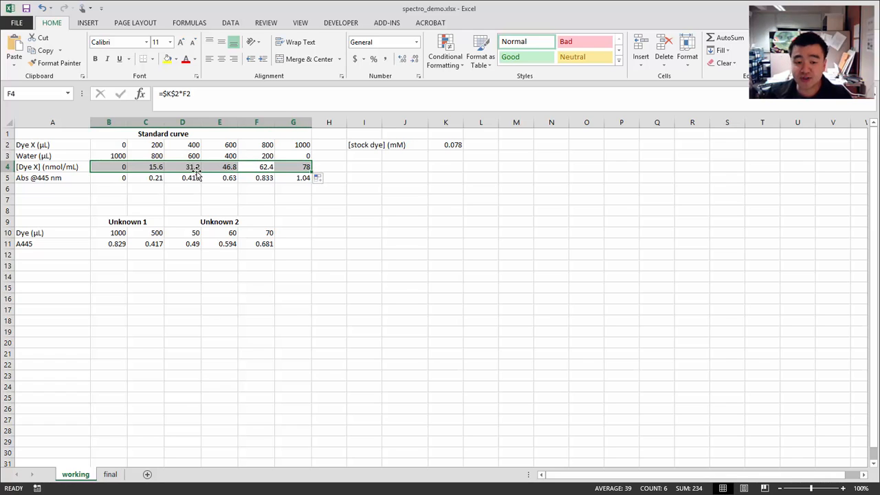
pyautogui.click(189, 167)
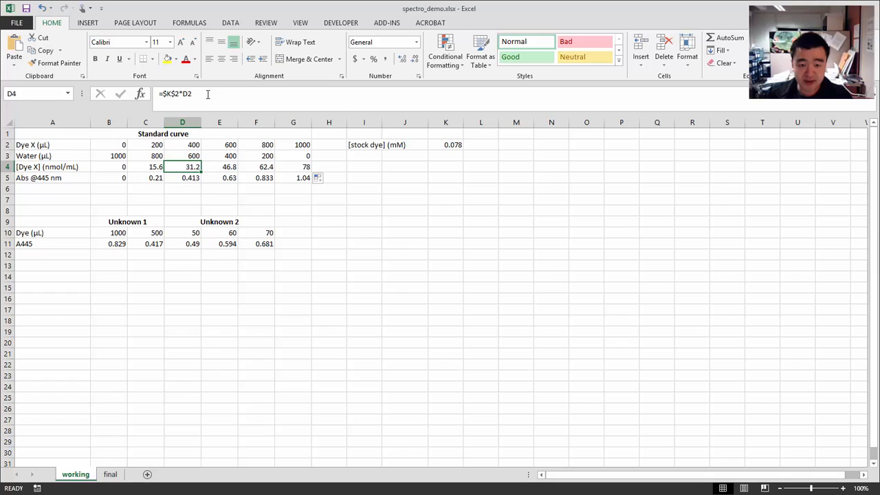
pyautogui.click(206, 94)
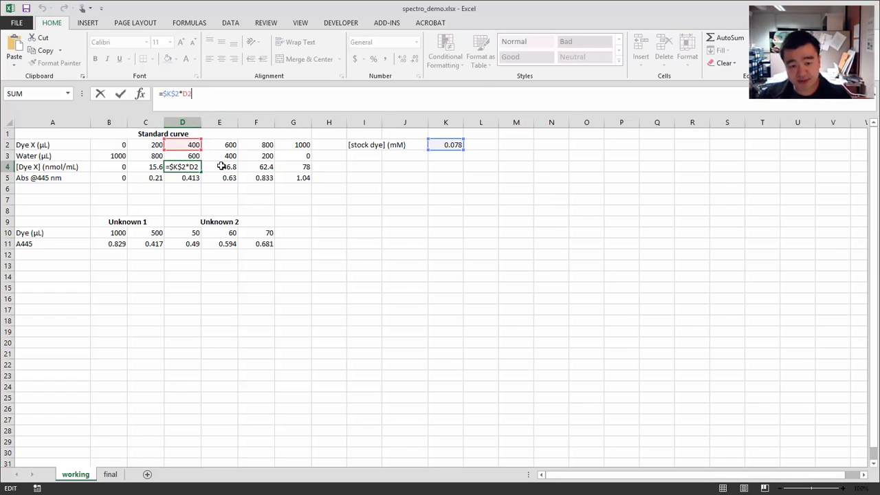
pyautogui.press('Escape')
pyautogui.press('Escape')
# - With an empty cell selected, insert a blank markers-only scatter chart and place it beside the unknowns table, starting around row 7
pyautogui.click(359, 231)
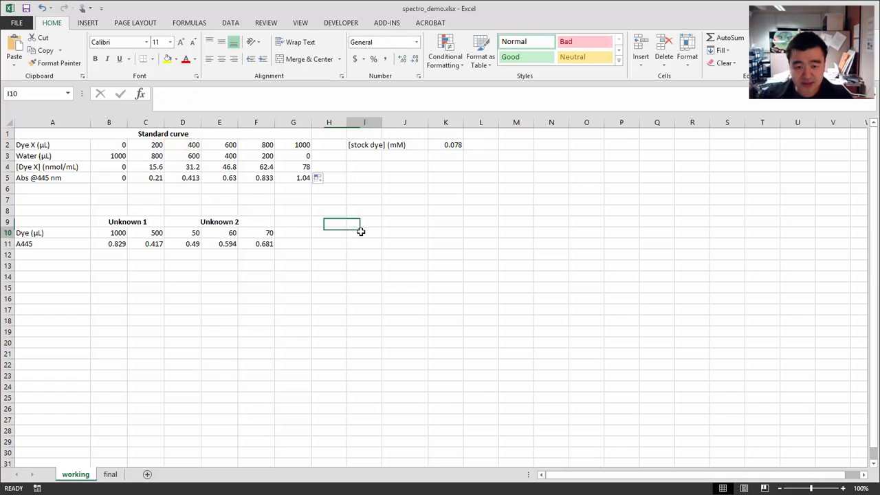
pyautogui.click(415, 265)
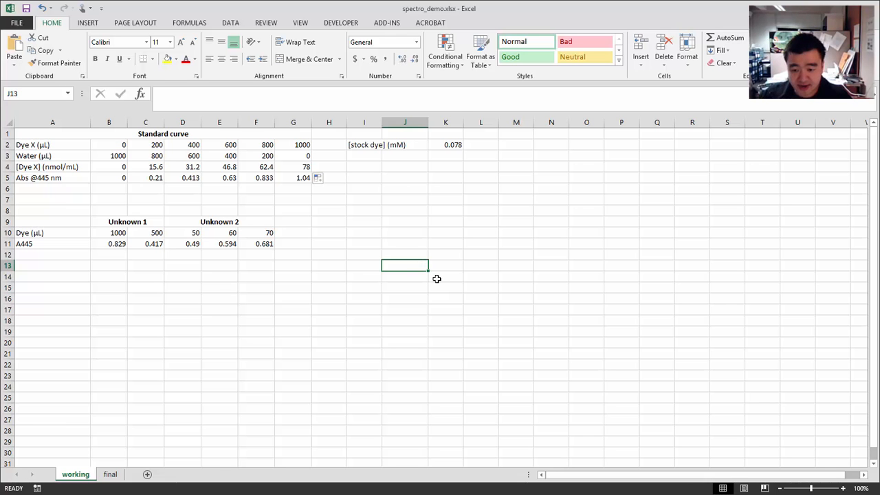
pyautogui.click(436, 278)
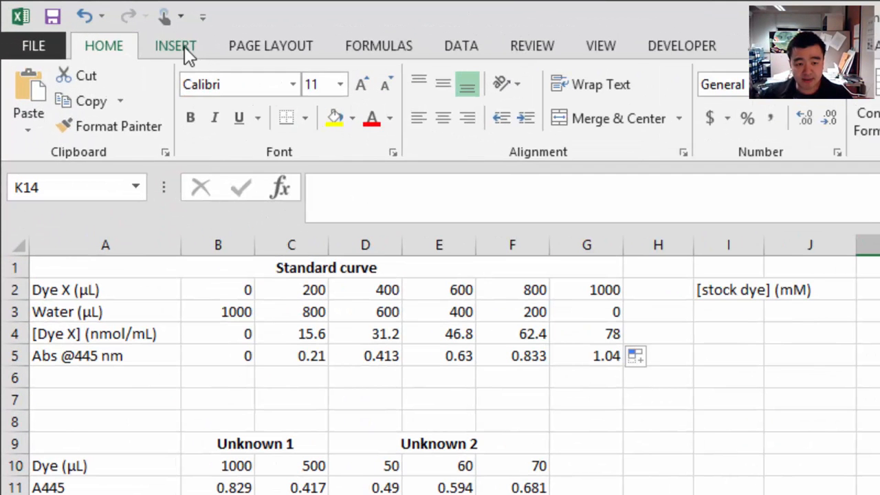
pyautogui.click(184, 49)
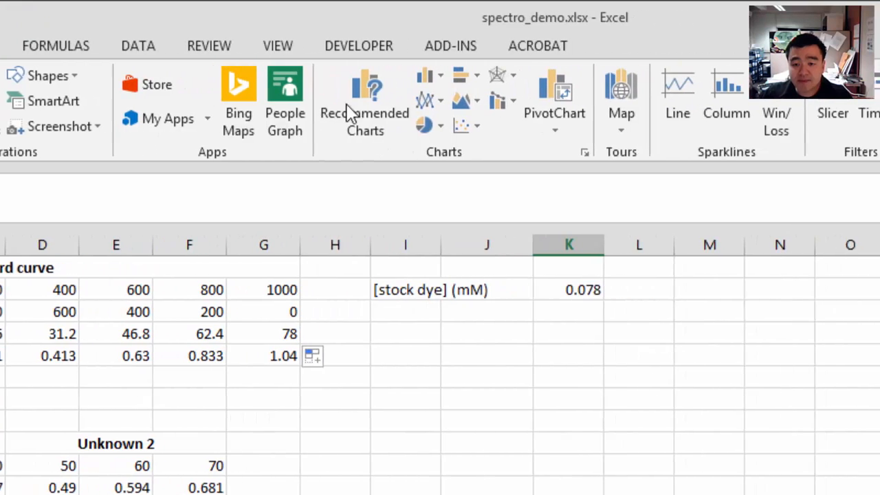
pyautogui.click(475, 127)
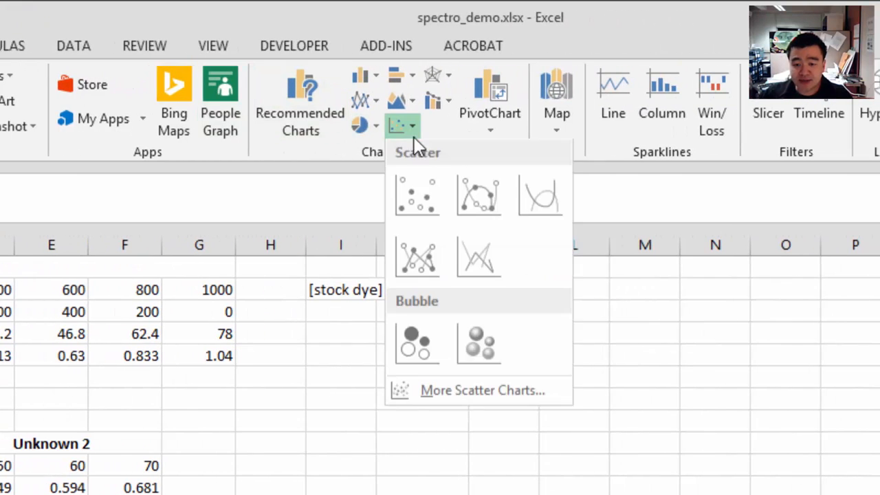
pyautogui.click(421, 187)
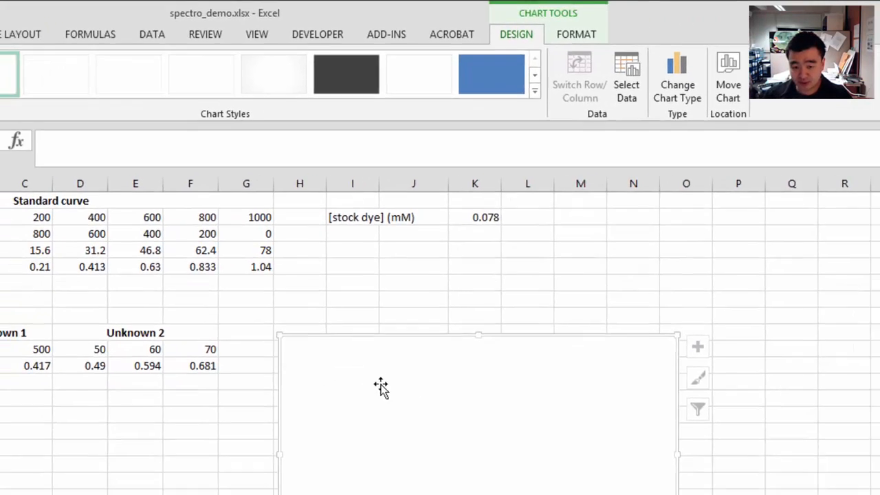
pyautogui.moveTo(366, 389); pyautogui.dragTo(332, 366)
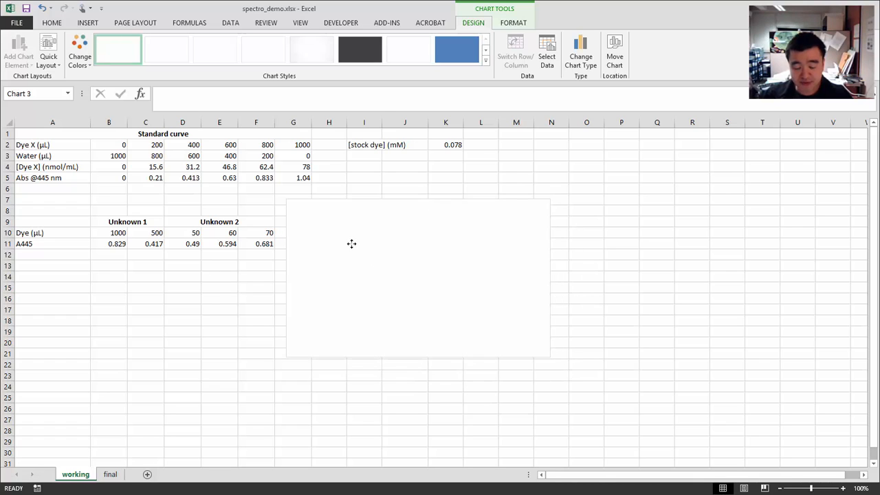
pyautogui.moveTo(351, 243); pyautogui.dragTo(358, 244)
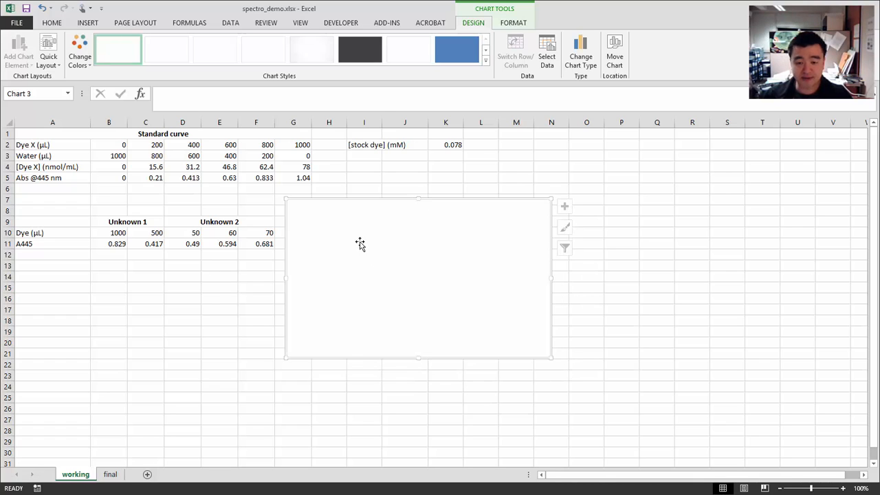
# - Add a data series to the blank chart, using the [Dye X] concentrations in B4:G4 as its X values
pyautogui.rightClick(429, 250)
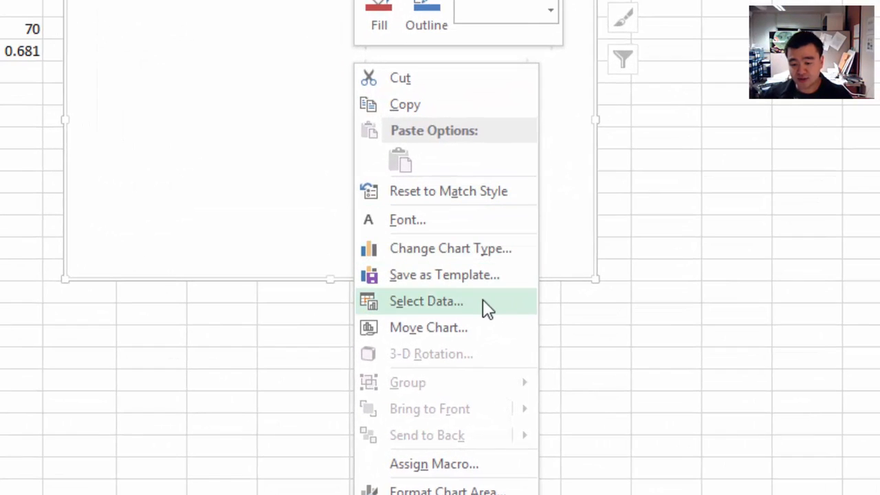
pyautogui.click(484, 303)
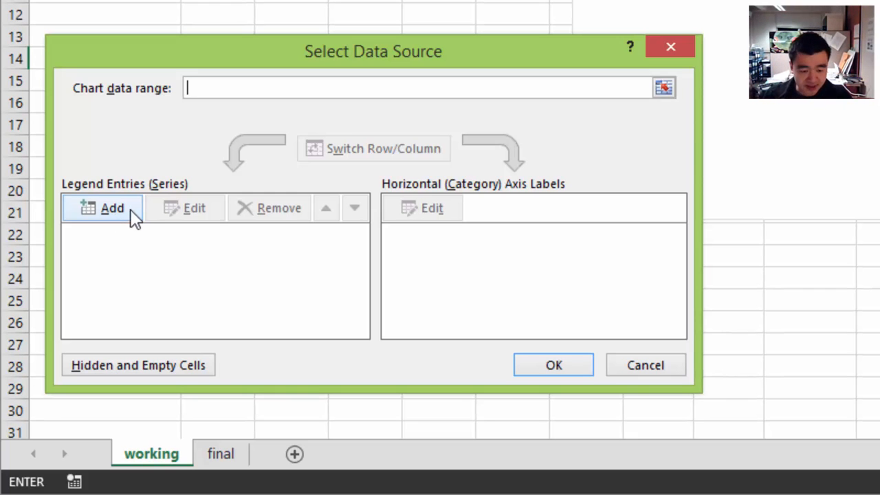
pyautogui.click(133, 208)
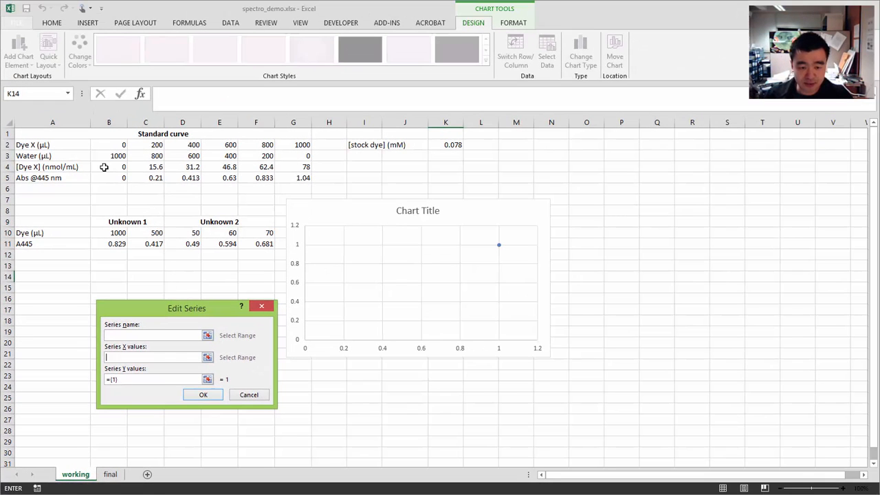
pyautogui.moveTo(104, 167); pyautogui.dragTo(300, 169)
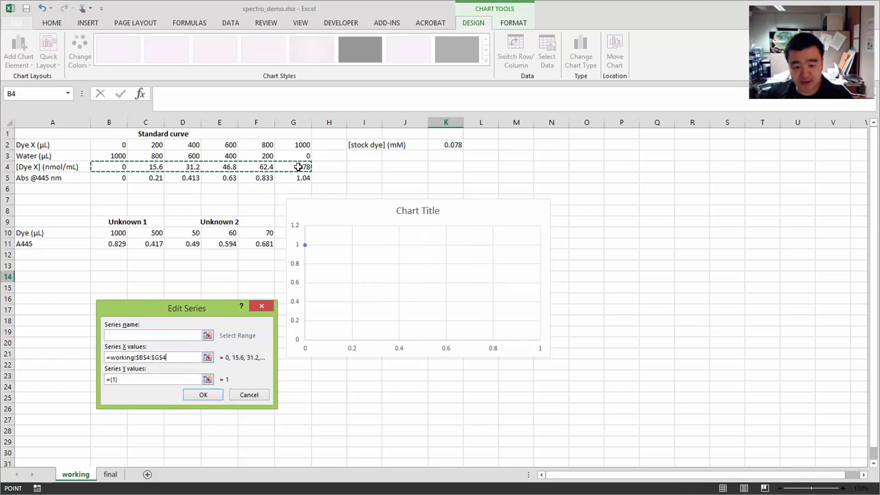
# - Set the series' Y values to the absorbance readings in B5:G5 and accept the chart's data source
pyautogui.click(166, 380)
pyautogui.press('BackSpace')
pyautogui.press('BackSpace')
pyautogui.press('BackSpace')
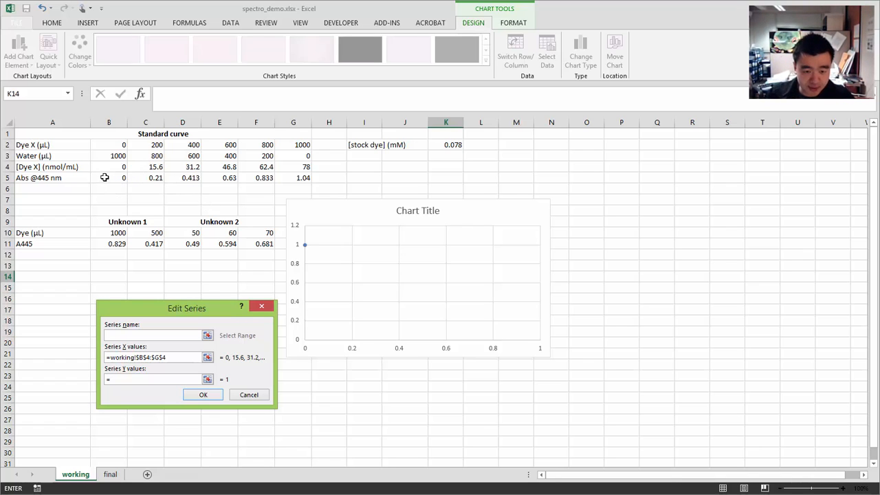
pyautogui.moveTo(104, 178); pyautogui.dragTo(297, 178)
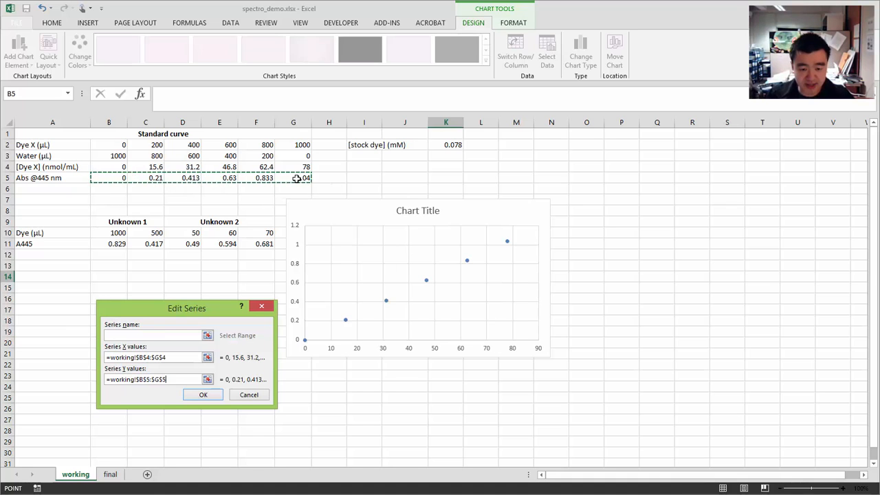
pyautogui.click(203, 395)
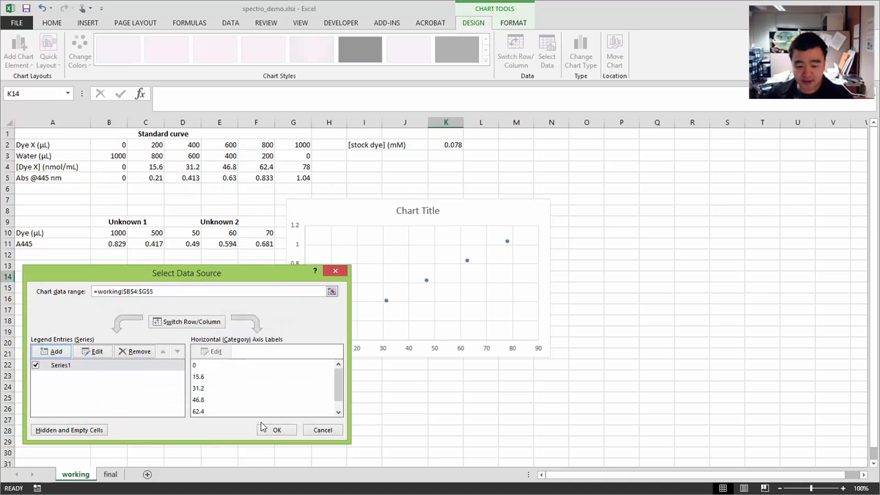
pyautogui.click(275, 430)
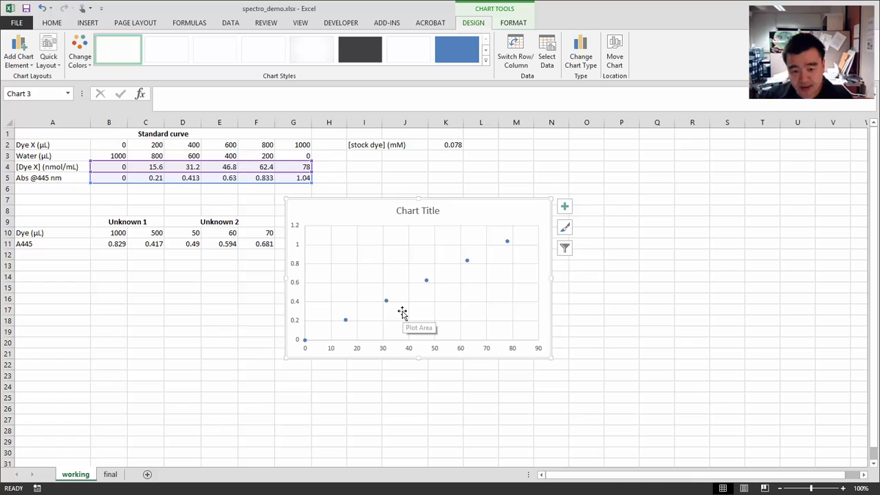
pyautogui.click(436, 395)
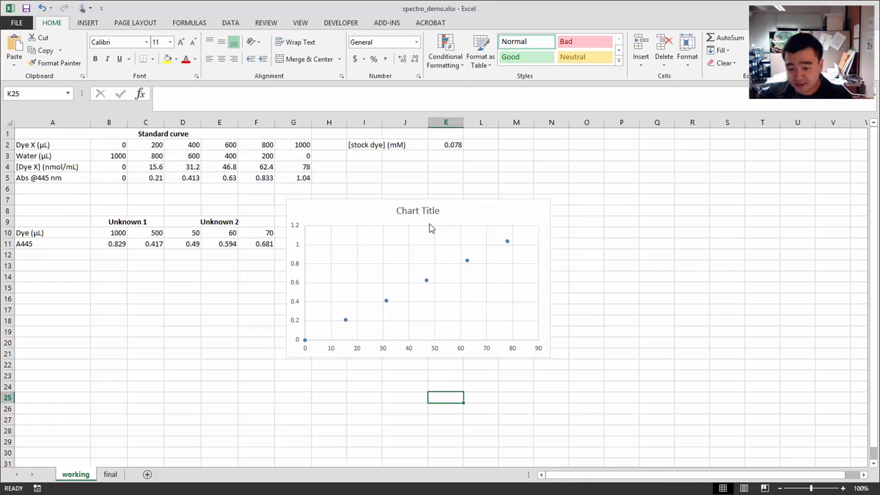
# - Delete both the vertical and horizontal gridlines from the scatter chart
pyautogui.click(434, 239)
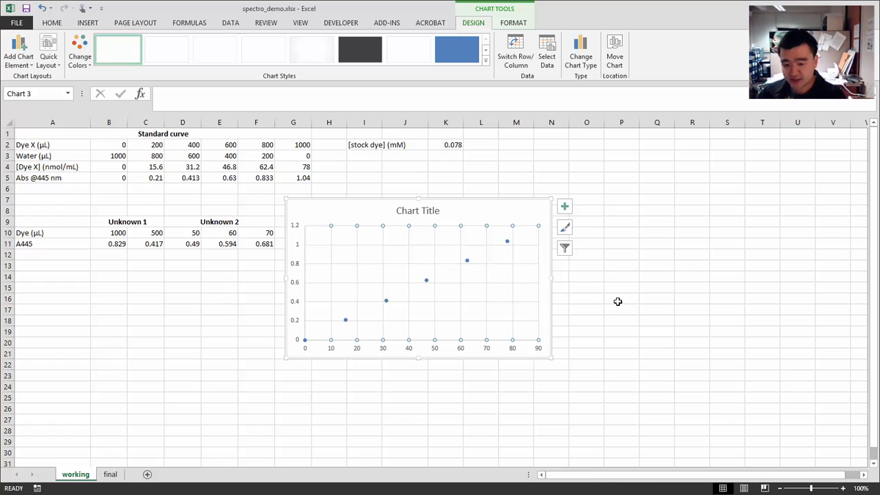
pyautogui.click(449, 245)
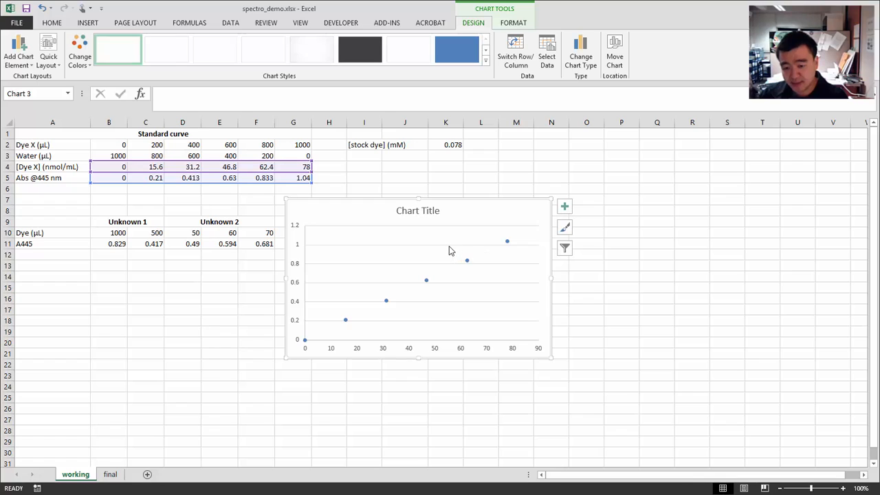
pyautogui.press('Delete')
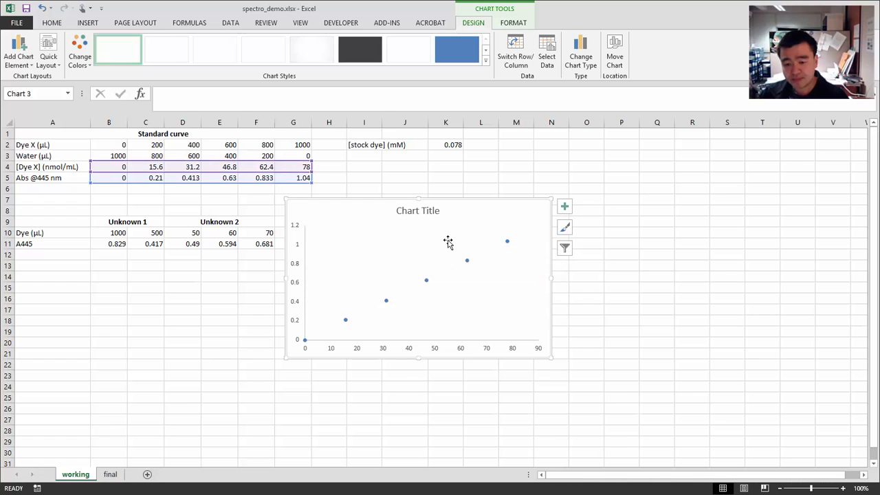
# - Change the chart title to "Dye X standard curve"
pyautogui.click(420, 212)
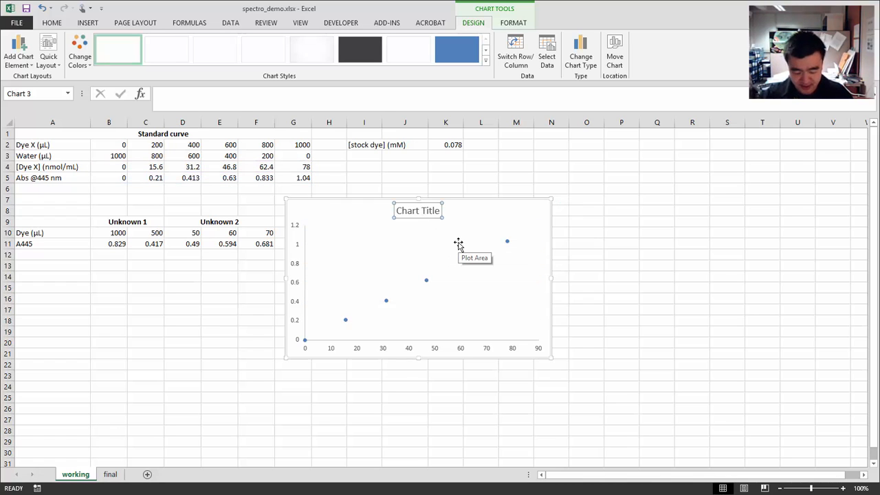
pyautogui.write('Dye X standard')
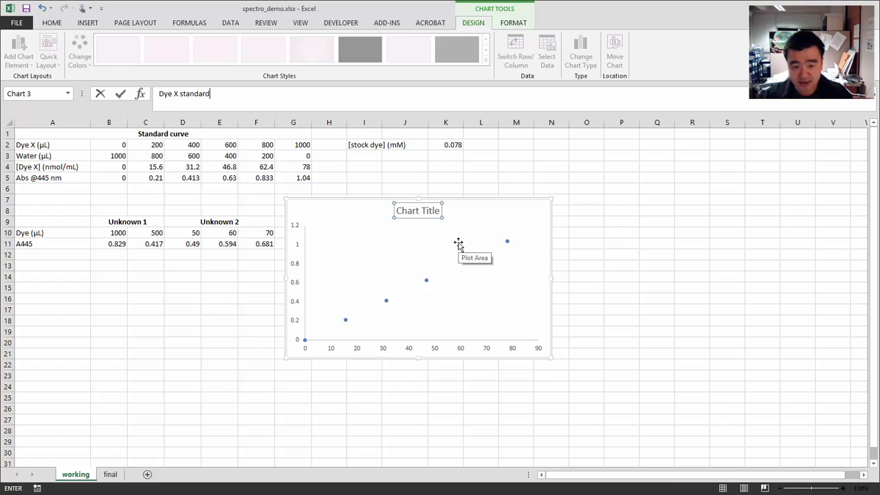
pyautogui.write(' curve')
pyautogui.press('Return')
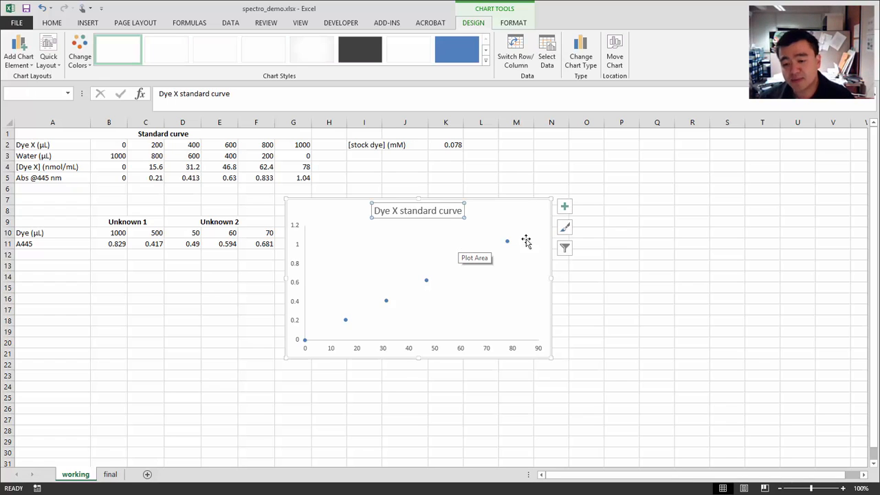
pyautogui.click(525, 191)
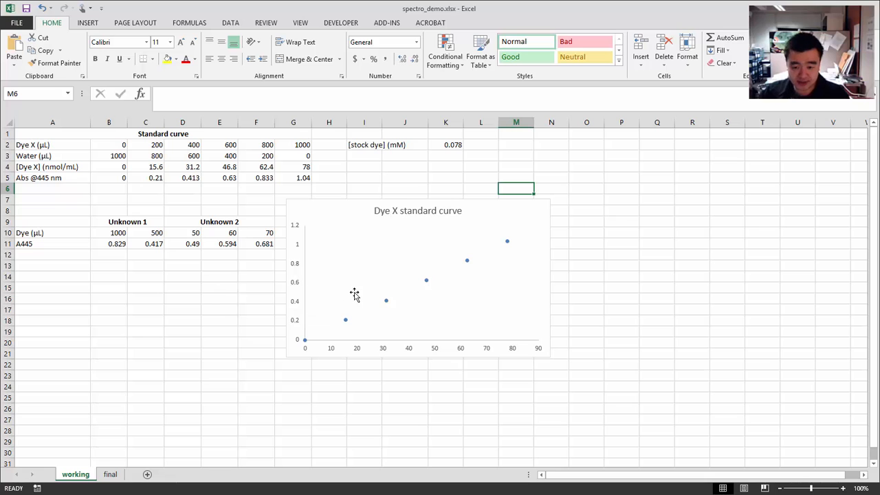
pyautogui.click(485, 179)
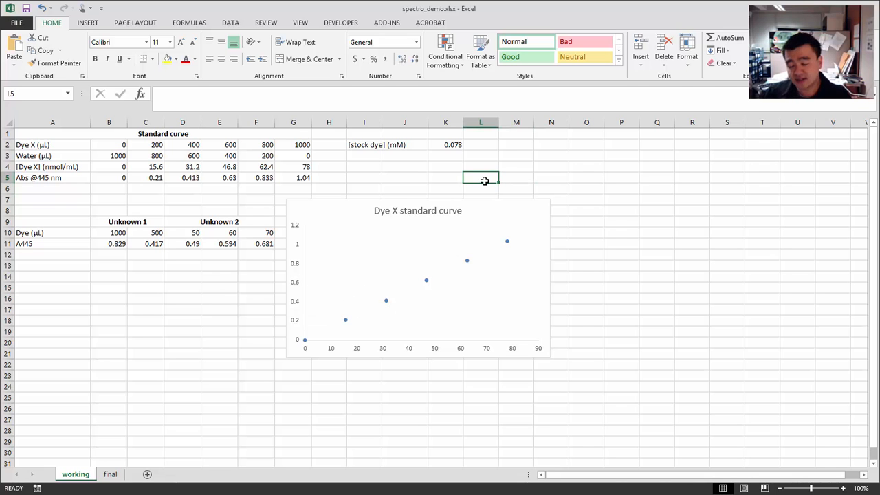
# - Add axis titles to the standard curve chart
pyautogui.click(499, 207)
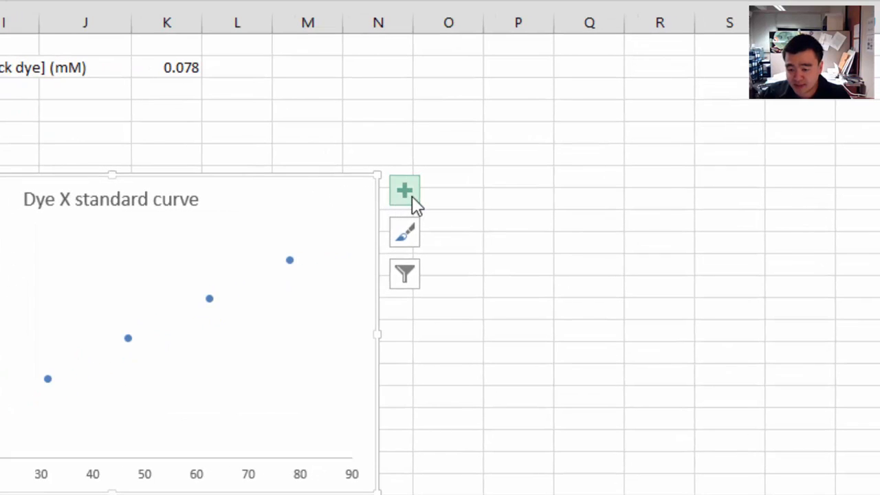
pyautogui.click(406, 193)
pyautogui.click(458, 240)
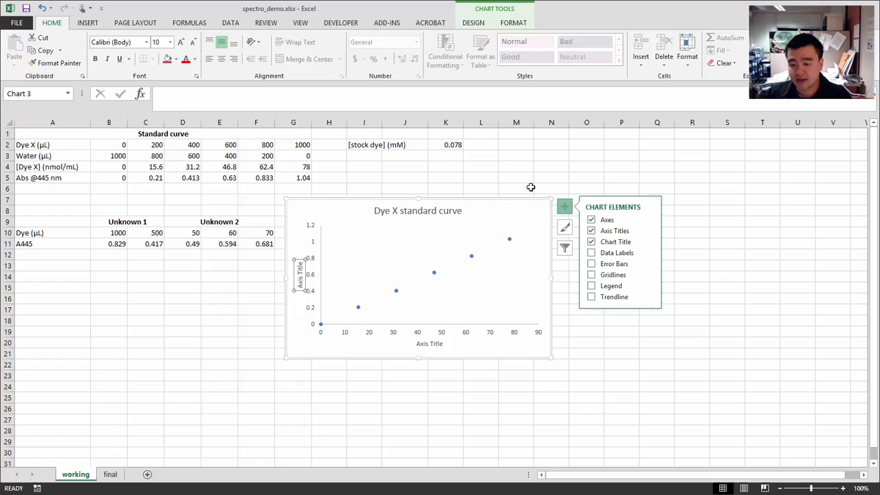
pyautogui.click(529, 188)
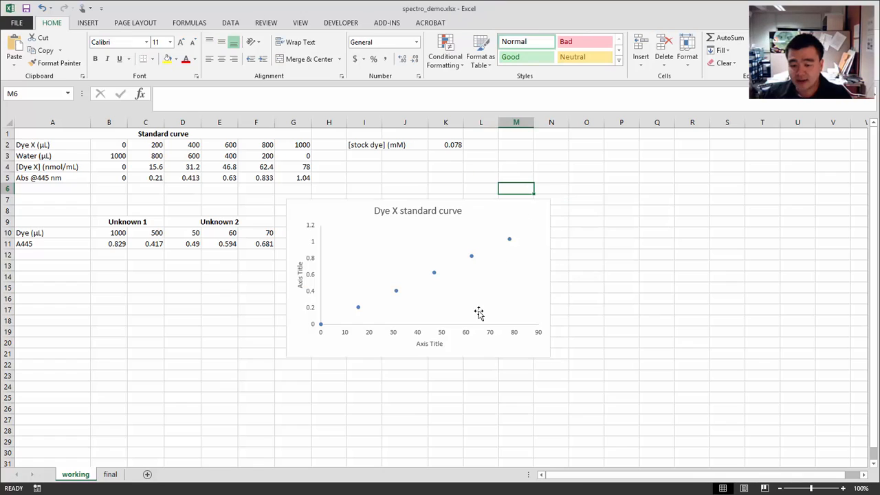
# - Change the horizontal axis title to "Concentration"
pyautogui.click(429, 345)
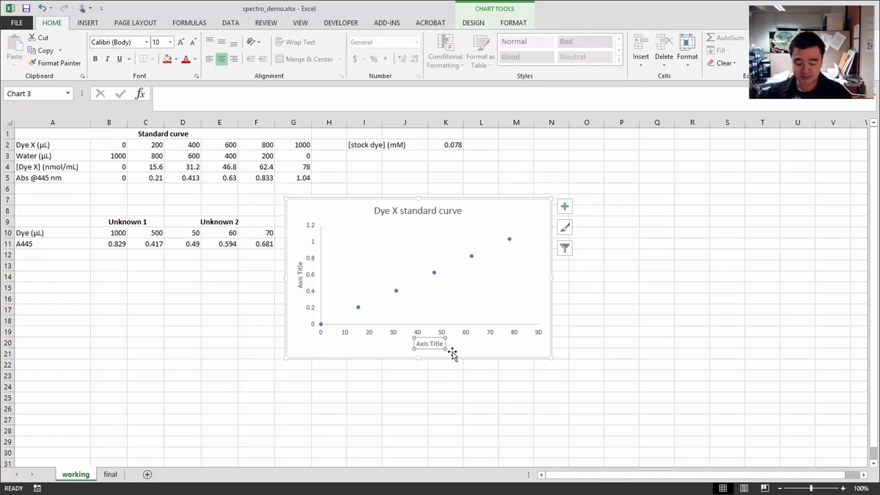
pyautogui.write('Concentrat')
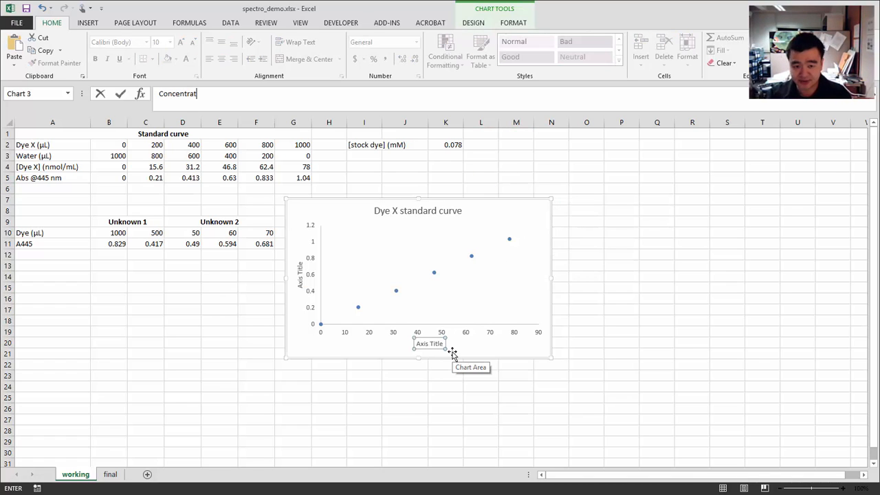
pyautogui.write('ion')
pyautogui.press('Return')
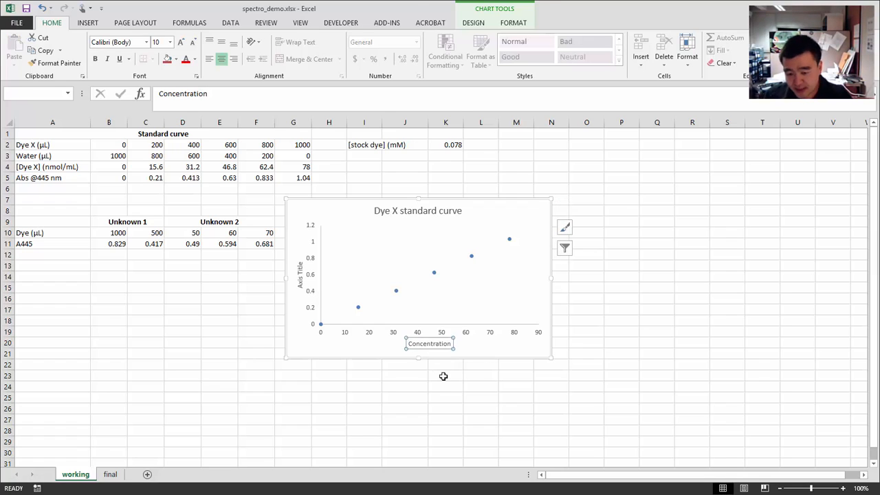
pyautogui.click(445, 376)
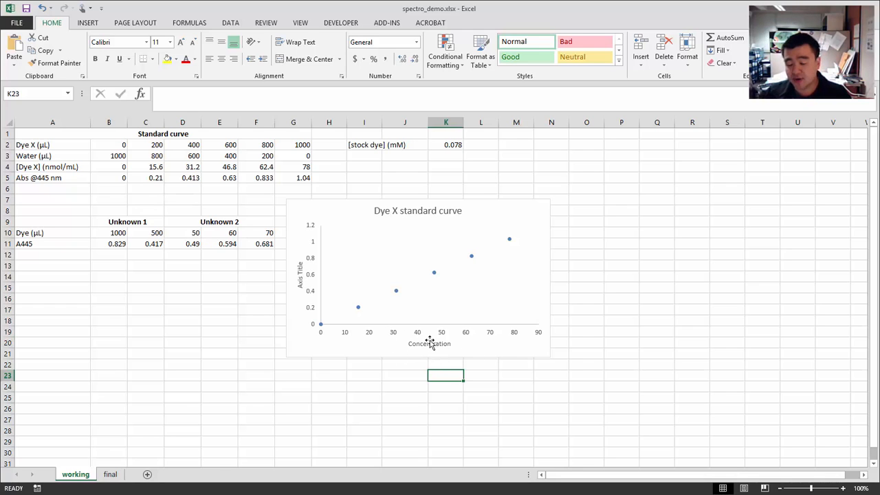
# - Link the horizontal axis title to the [Dye X] (nmol/mL) label with the reference =working!$A$4
pyautogui.click(81, 166)
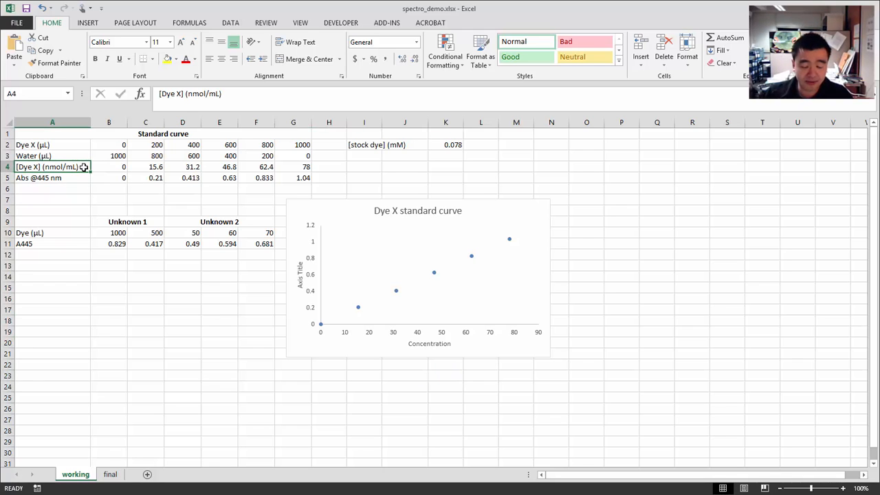
pyautogui.click(433, 344)
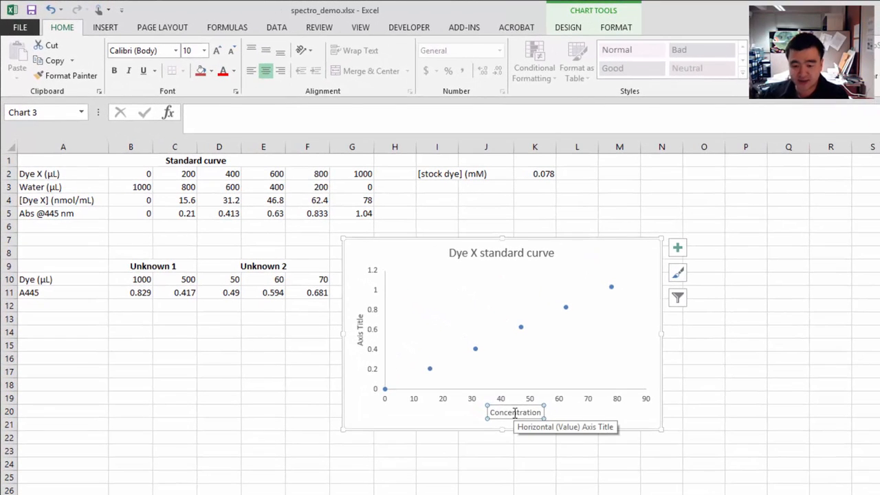
pyautogui.write('=')
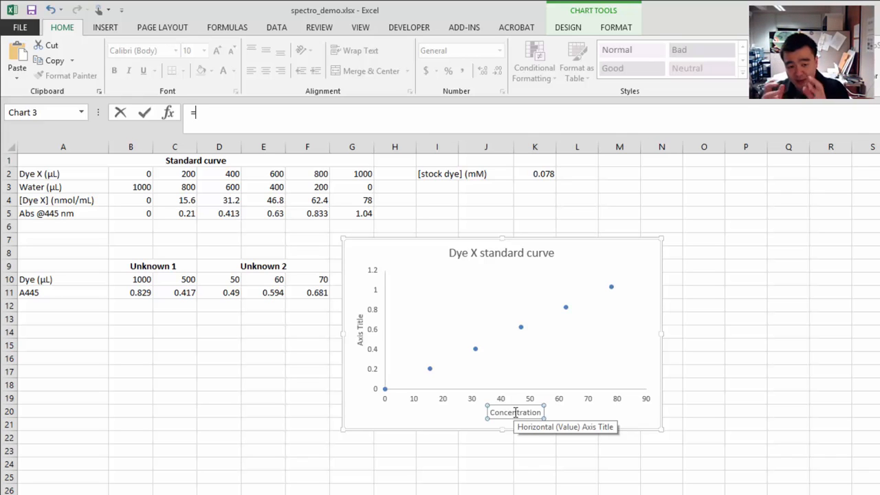
pyautogui.click(103, 198)
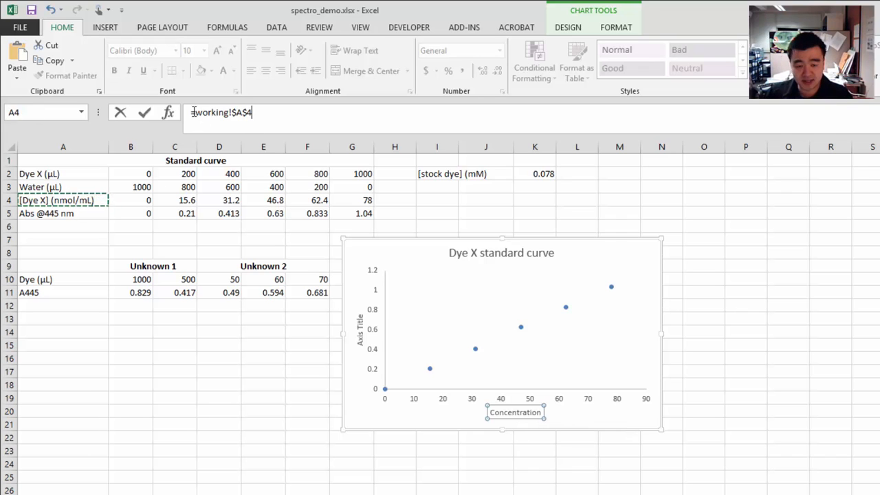
pyautogui.press('Return')
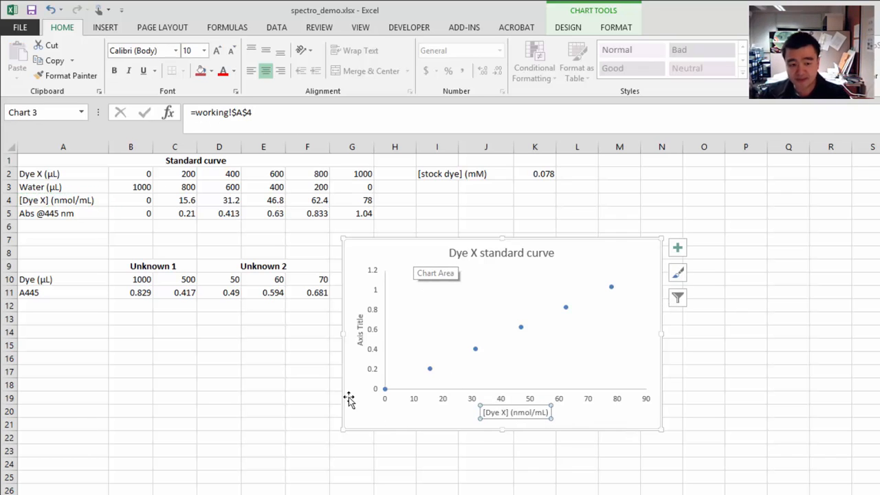
pyautogui.click(97, 198)
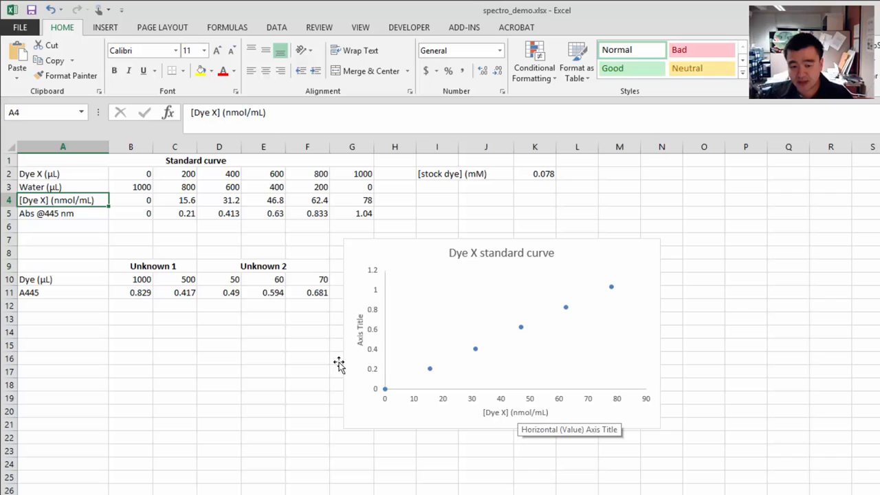
pyautogui.click(361, 329)
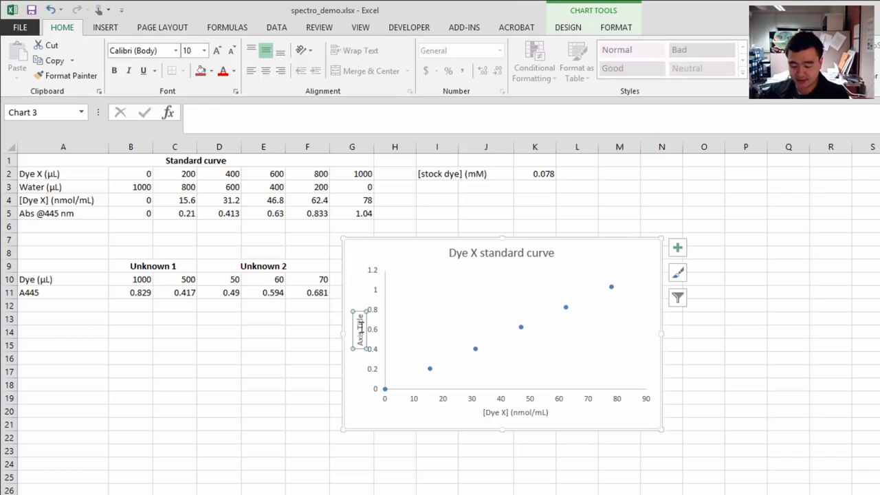
pyautogui.write('=')
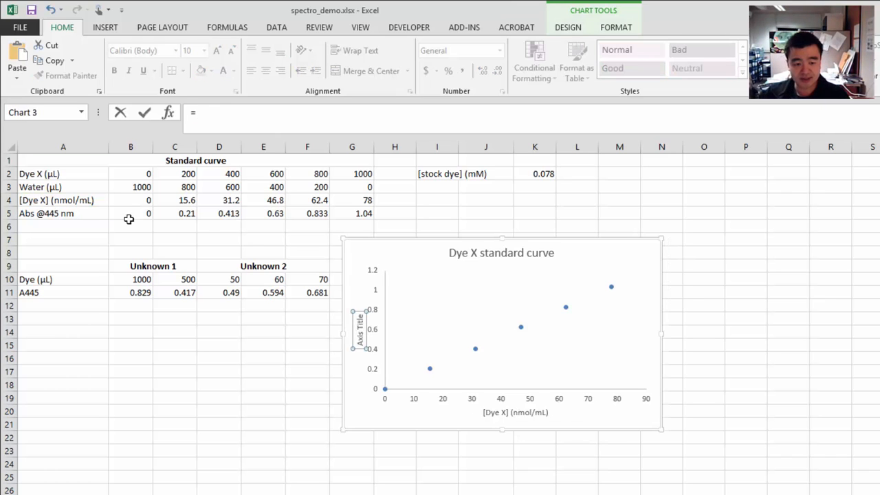
pyautogui.click(93, 213)
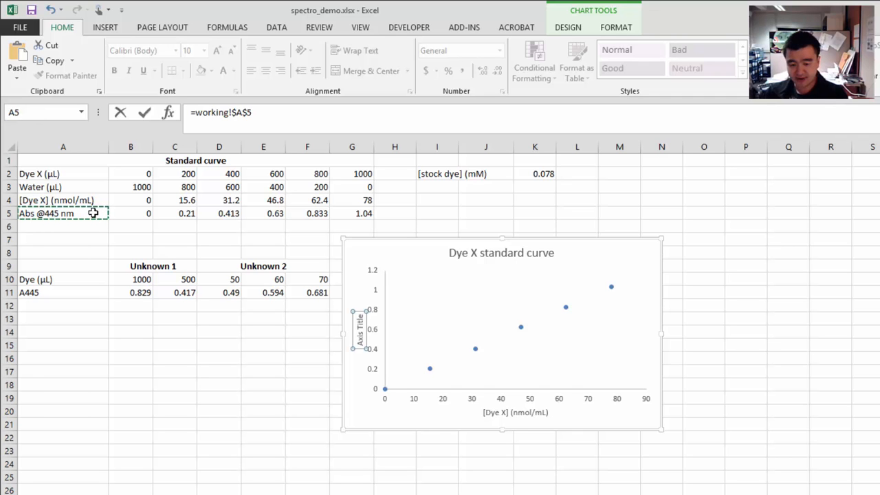
pyautogui.press('Return')
pyautogui.click(253, 383)
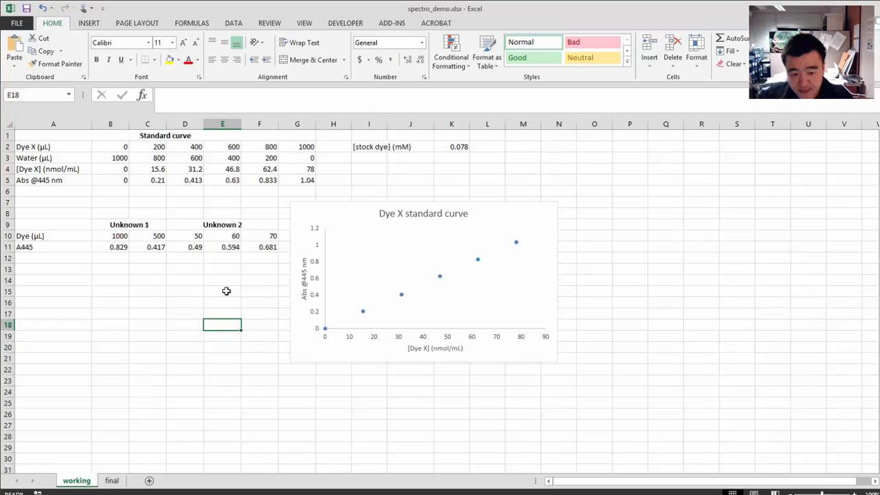
pyautogui.click(270, 345)
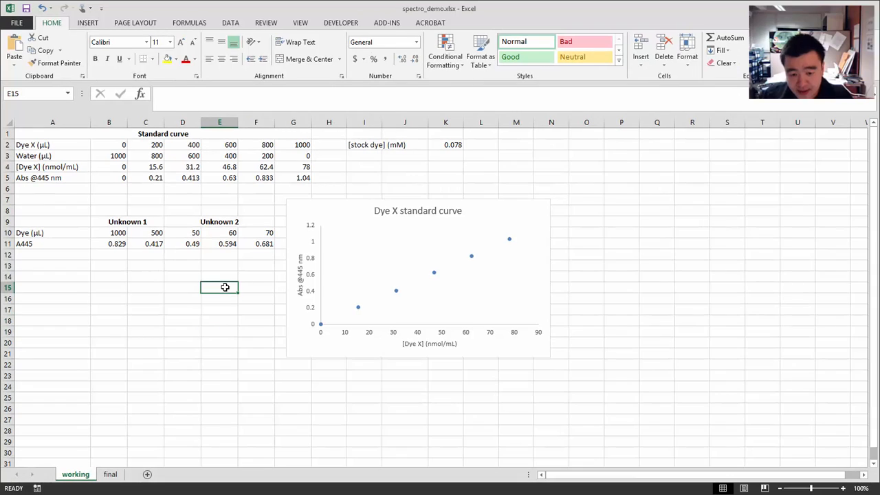
# - Examine the [Dye X] (nmol/mL) row of the standard curve and the matching data points on the chart
pyautogui.click(71, 168)
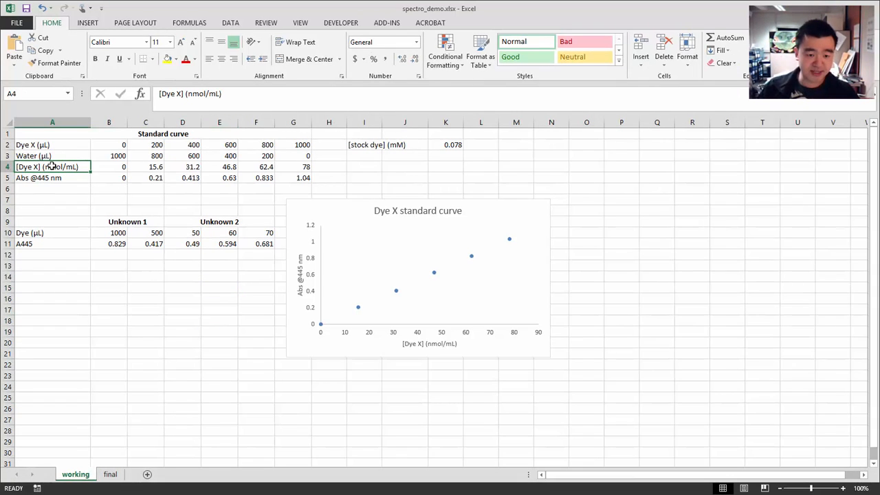
pyautogui.doubleClick(51, 167)
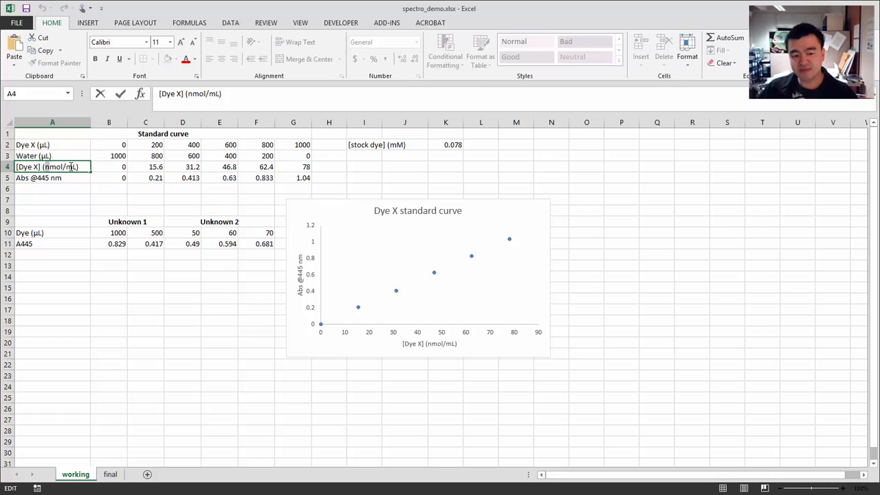
pyautogui.click(144, 166)
pyautogui.click(182, 166)
pyautogui.click(220, 167)
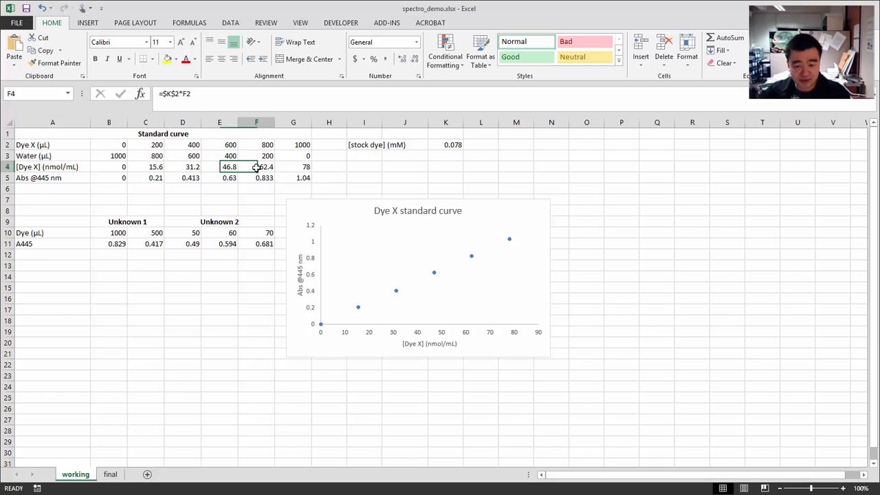
pyautogui.click(255, 167)
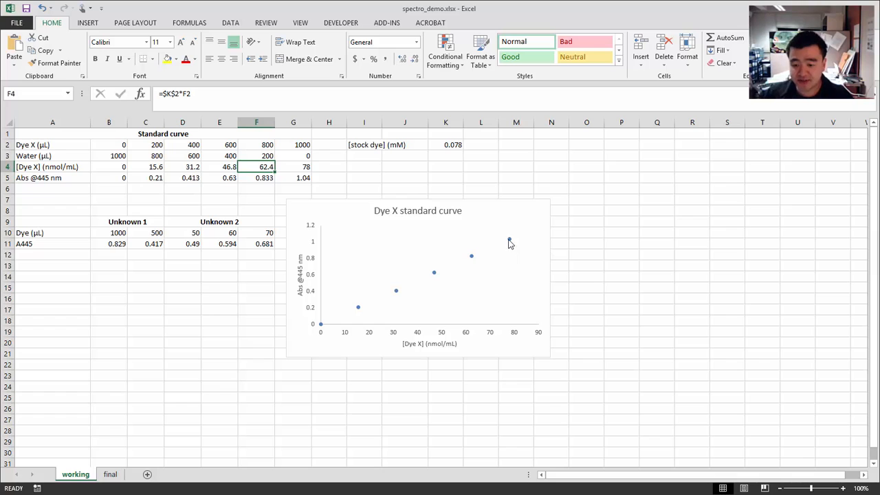
pyautogui.moveTo(472, 259)
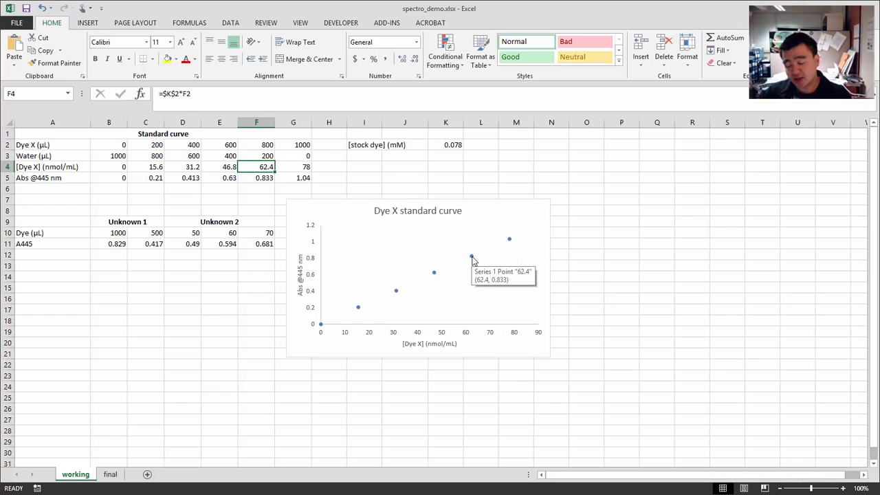
pyautogui.click(471, 257)
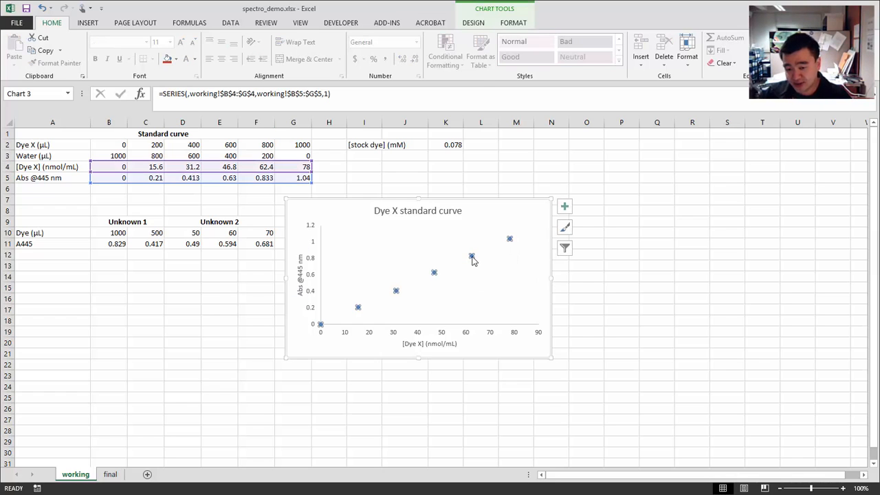
pyautogui.click(492, 178)
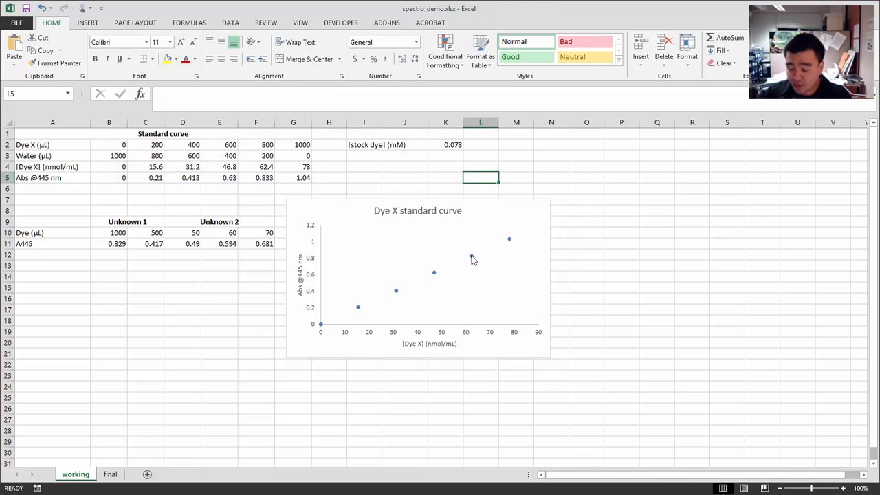
# - Add a linear trendline to the standard curve data and display its equation and R-squared value on the chart
pyautogui.rightClick(471, 257)
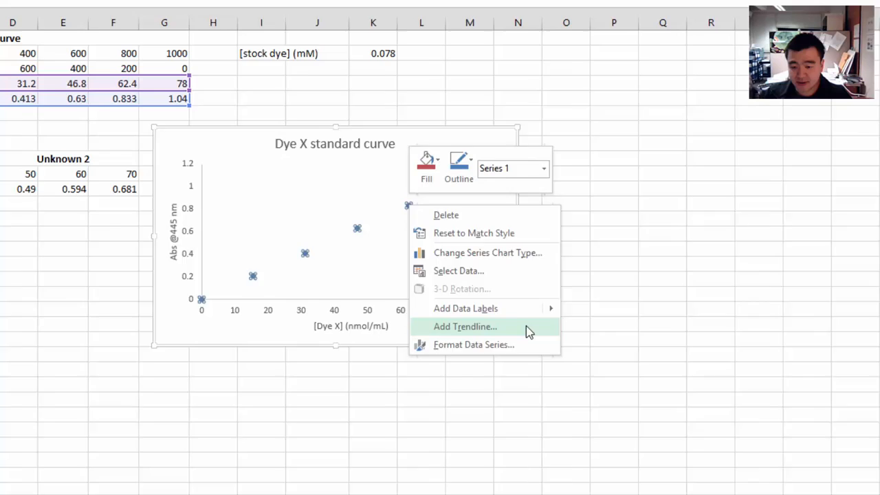
pyautogui.click(516, 321)
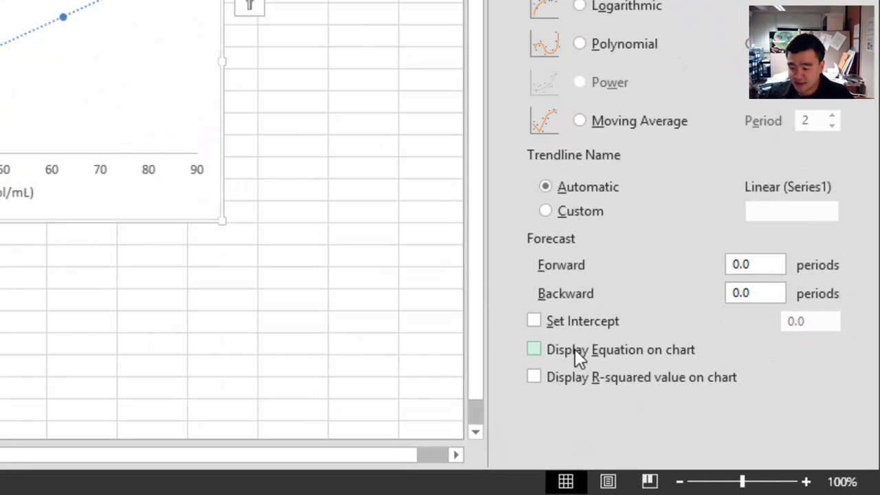
pyautogui.click(727, 422)
pyautogui.click(591, 381)
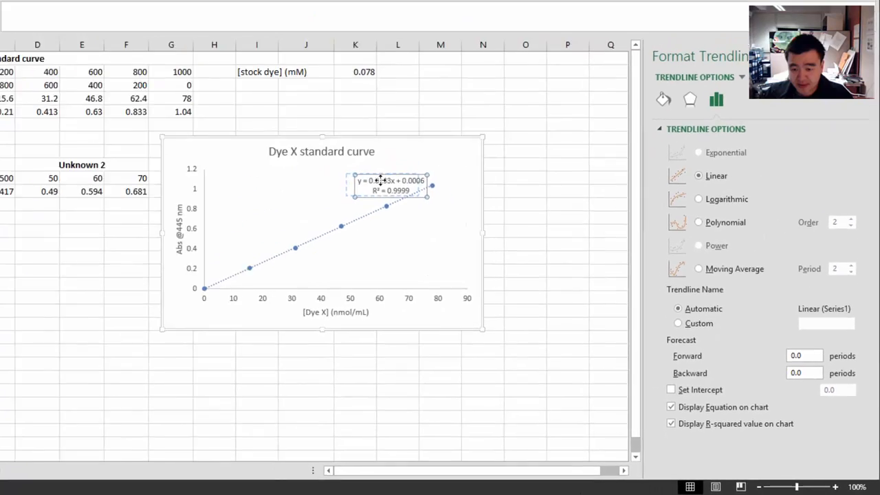
# - Move the trendline equation label clear of the line, close the trendline formatting options and deselect the chart
pyautogui.click(525, 217)
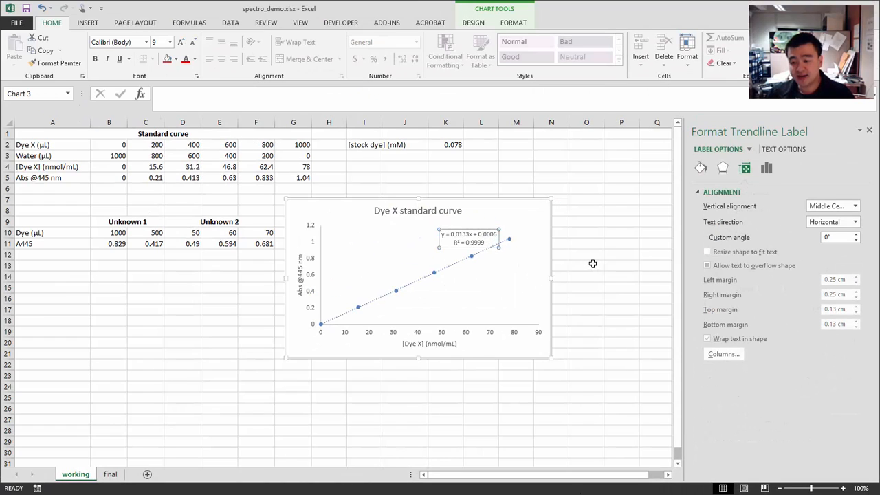
pyautogui.click(869, 131)
pyautogui.click(614, 231)
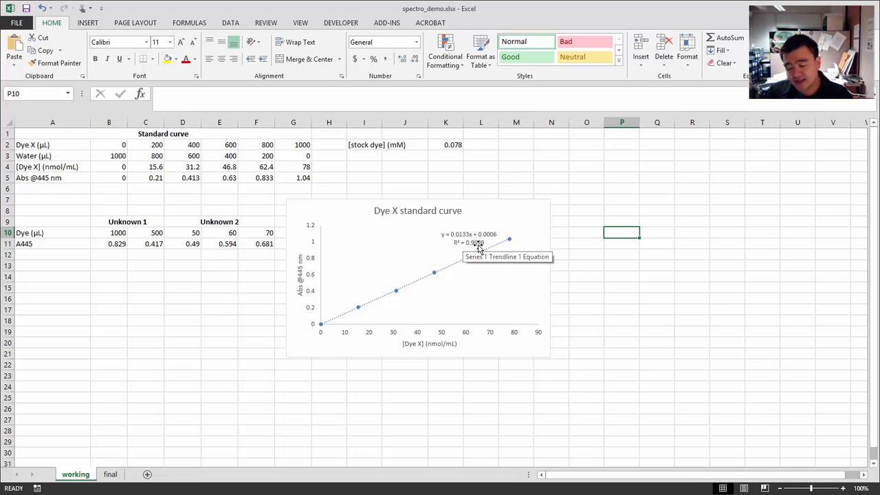
pyautogui.click(585, 244)
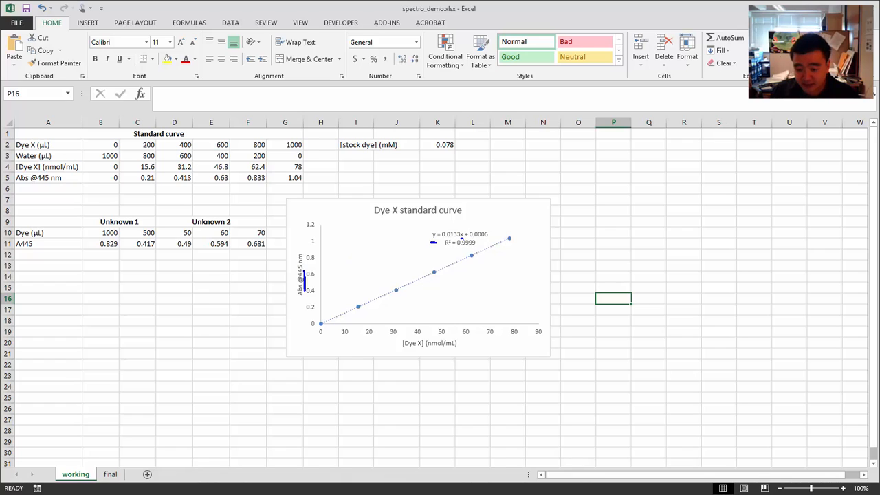
# - Underline the horizontal axis title with the annotation pen and handwrite A = εc on the chart
pyautogui.moveTo(411, 349); pyautogui.dragTo(438, 349)
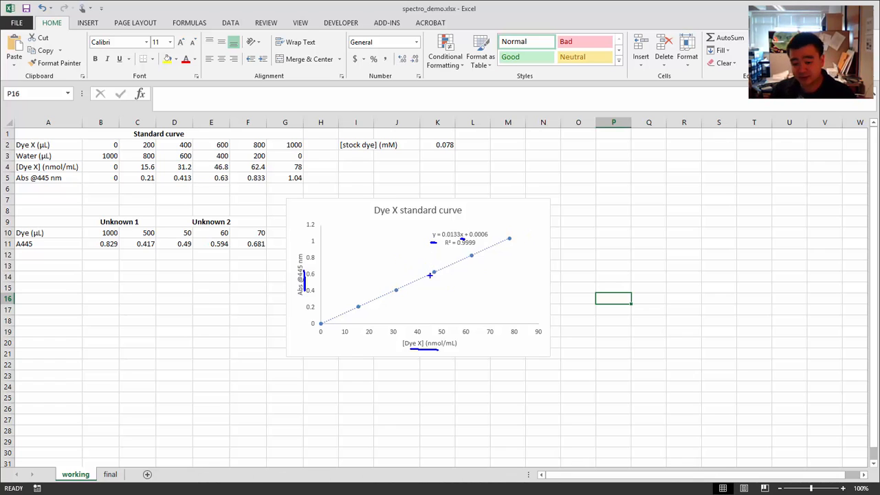
pyautogui.moveTo(424, 297)
pyautogui.mouseDown()
pyautogui.moveTo(427, 279)
pyautogui.moveTo(434, 297)
pyautogui.moveTo(448, 288)
pyautogui.mouseUp()
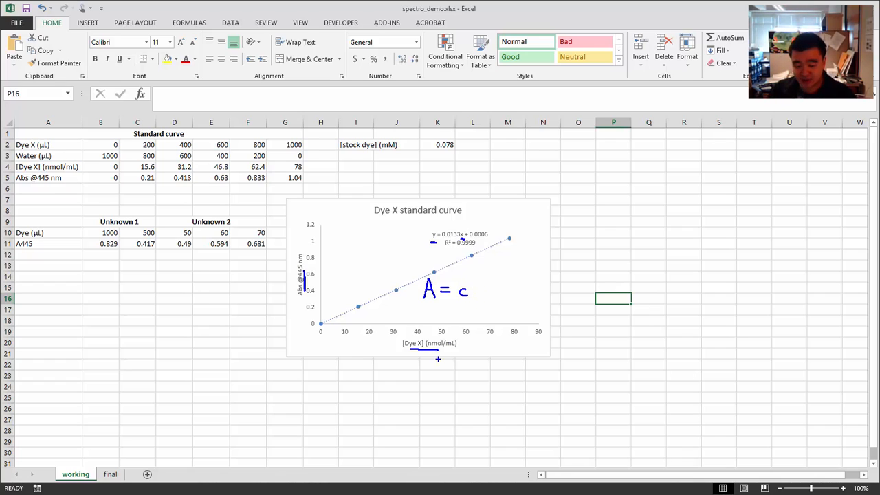
pyautogui.moveTo(465, 287); pyautogui.dragTo(461, 292)
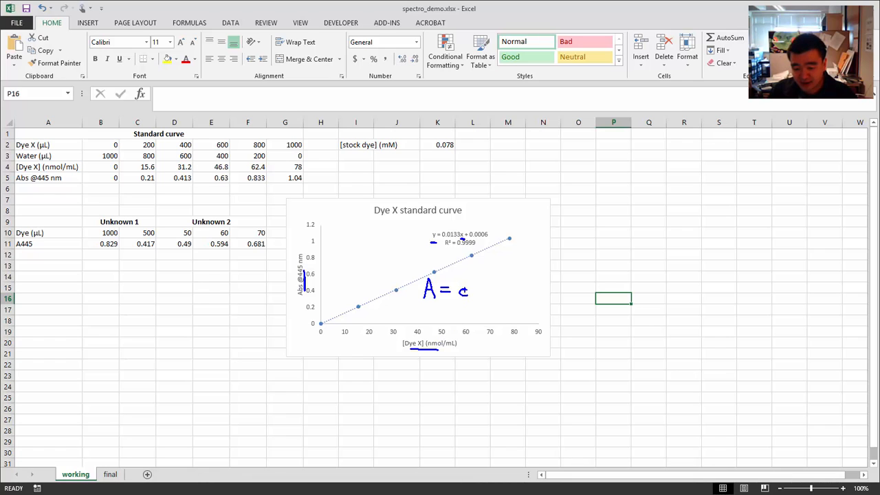
pyautogui.hotkey('ctrl', 'z')
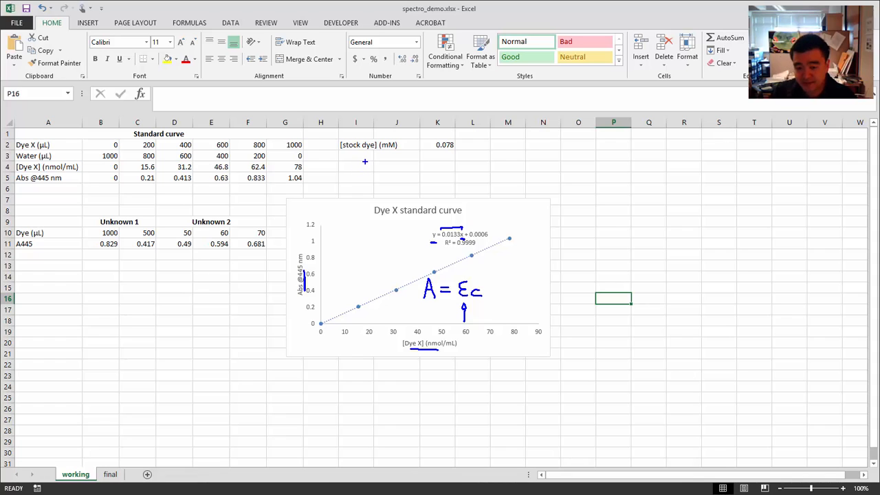
# - Handwrite ε = 12.5 mM⁻¹ cm⁻¹ above the chart and underline the ε
pyautogui.moveTo(522, 155)
pyautogui.mouseDown()
pyautogui.moveTo(524, 169)
pyautogui.moveTo(541, 164)
pyautogui.mouseUp()
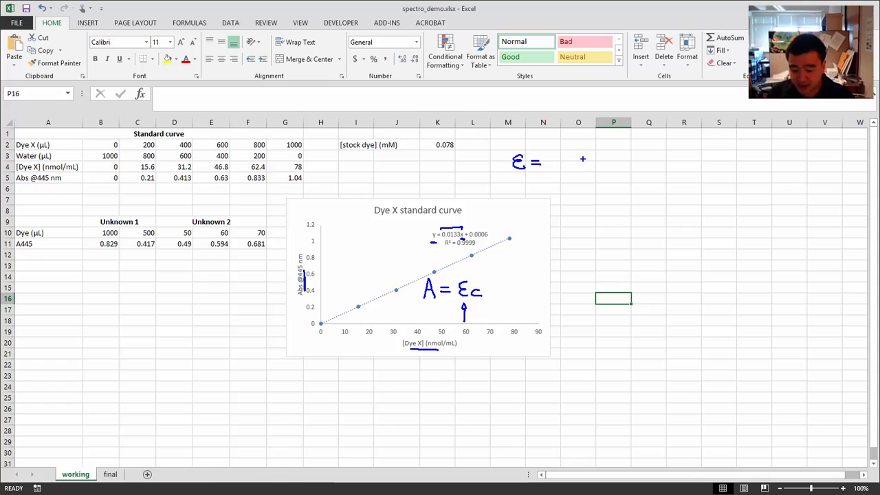
pyautogui.moveTo(560, 155); pyautogui.dragTo(560, 165)
pyautogui.moveTo(563, 157)
pyautogui.mouseDown()
pyautogui.moveTo(573, 165)
pyautogui.moveTo(621, 162)
pyautogui.mouseUp()
pyautogui.click(579, 164)
pyautogui.click(598, 163)
pyautogui.moveTo(620, 152); pyautogui.dragTo(642, 162)
pyautogui.moveTo(642, 163); pyautogui.dragTo(653, 162)
pyautogui.moveTo(653, 154); pyautogui.dragTo(659, 158)
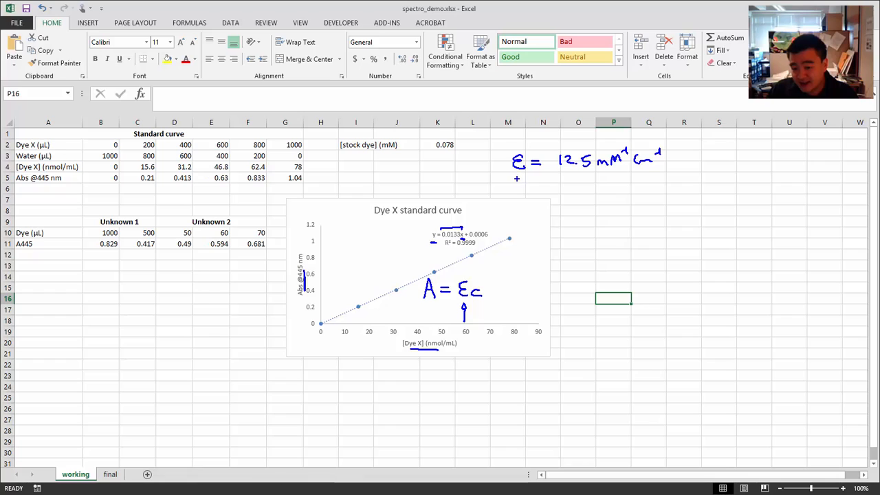
pyautogui.moveTo(527, 178)
pyautogui.mouseDown()
pyautogui.moveTo(511, 178)
pyautogui.moveTo(525, 177)
pyautogui.mouseUp()
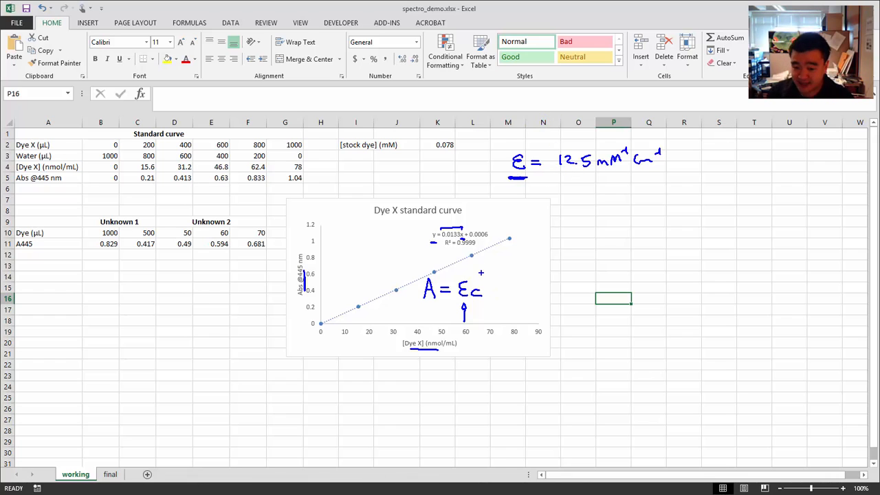
# - Mark the trendline slope, annotate ε as 0.0133 µM⁻¹ cm⁻¹, and write the unit conversion nmol/mL = µmol/L = µM
pyautogui.moveTo(452, 229); pyautogui.dragTo(463, 224)
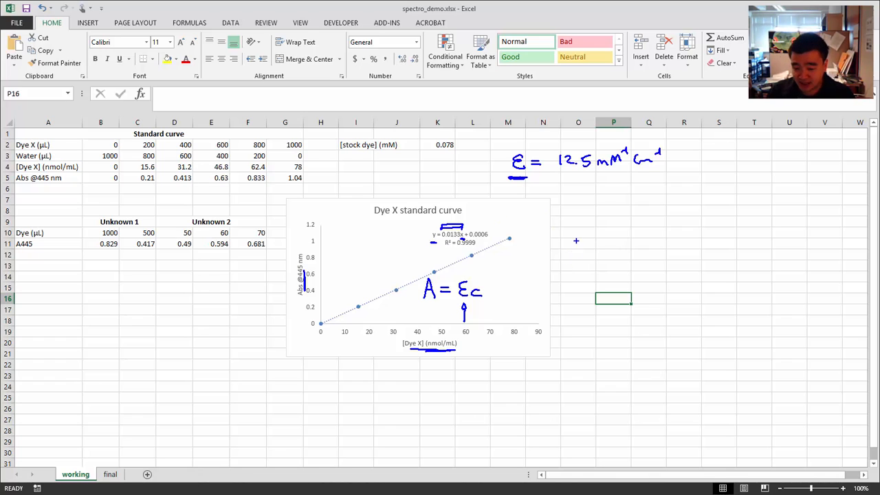
pyautogui.moveTo(461, 276)
pyautogui.mouseDown()
pyautogui.moveTo(456, 299)
pyautogui.moveTo(474, 273)
pyautogui.moveTo(601, 285)
pyautogui.mouseUp()
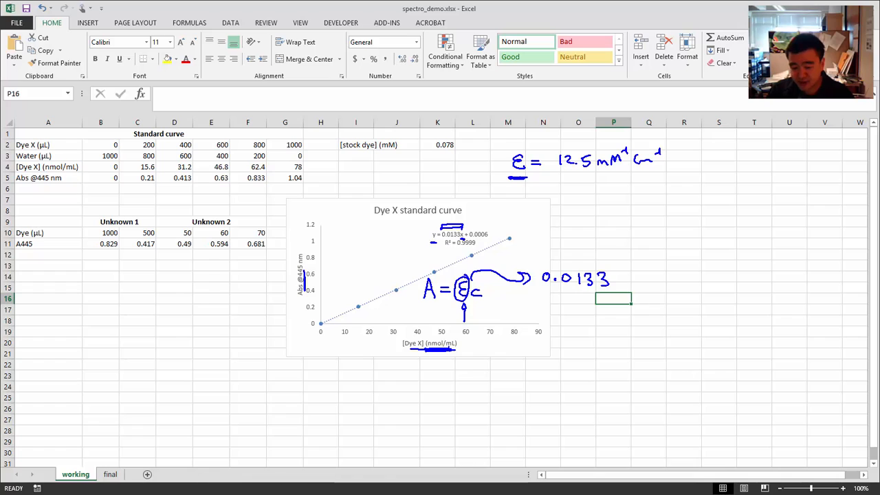
pyautogui.moveTo(430, 375); pyautogui.dragTo(509, 372)
pyautogui.moveTo(511, 368)
pyautogui.mouseDown()
pyautogui.moveTo(522, 383)
pyautogui.moveTo(639, 370)
pyautogui.moveTo(653, 378)
pyautogui.mouseUp()
pyautogui.moveTo(627, 316)
pyautogui.mouseDown()
pyautogui.moveTo(628, 354)
pyautogui.moveTo(626, 278)
pyautogui.moveTo(636, 271)
pyautogui.moveTo(646, 280)
pyautogui.mouseUp()
pyautogui.moveTo(643, 270); pyautogui.dragTo(655, 273)
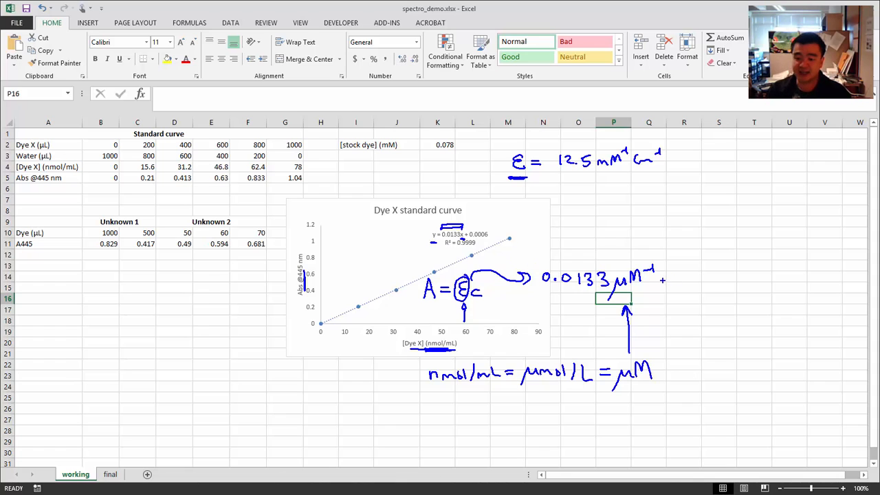
pyautogui.moveTo(667, 277)
pyautogui.mouseDown()
pyautogui.moveTo(688, 283)
pyautogui.moveTo(688, 272)
pyautogui.mouseUp()
pyautogui.moveTo(691, 270); pyautogui.dragTo(693, 267)
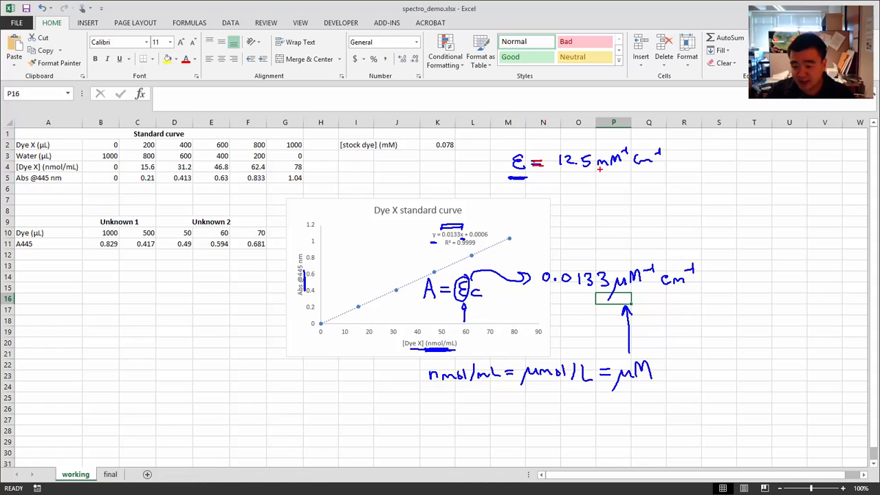
# - Underline the units of the 12.5 coefficient in red and write "1 mM solⁿ → Abs 12.5 in a 1 cm" below
pyautogui.moveTo(598, 168); pyautogui.dragTo(659, 171)
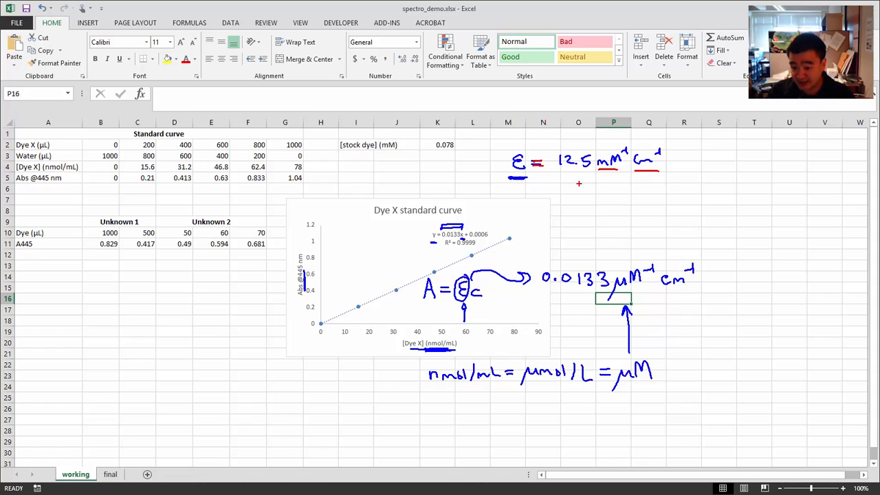
pyautogui.moveTo(572, 187)
pyautogui.mouseDown()
pyautogui.moveTo(572, 202)
pyautogui.moveTo(622, 200)
pyautogui.moveTo(653, 187)
pyautogui.moveTo(682, 195)
pyautogui.mouseUp()
pyautogui.moveTo(685, 199)
pyautogui.mouseDown()
pyautogui.moveTo(691, 185)
pyautogui.moveTo(695, 198)
pyautogui.mouseUp()
pyautogui.moveTo(697, 184)
pyautogui.mouseDown()
pyautogui.moveTo(703, 199)
pyautogui.moveTo(735, 185)
pyautogui.moveTo(735, 197)
pyautogui.mouseUp()
pyautogui.moveTo(739, 187); pyautogui.dragTo(752, 197)
pyautogui.moveTo(767, 187)
pyautogui.mouseDown()
pyautogui.moveTo(760, 195)
pyautogui.moveTo(789, 185)
pyautogui.mouseUp()
pyautogui.moveTo(790, 194); pyautogui.dragTo(828, 195)
pyautogui.moveTo(843, 190); pyautogui.dragTo(844, 197)
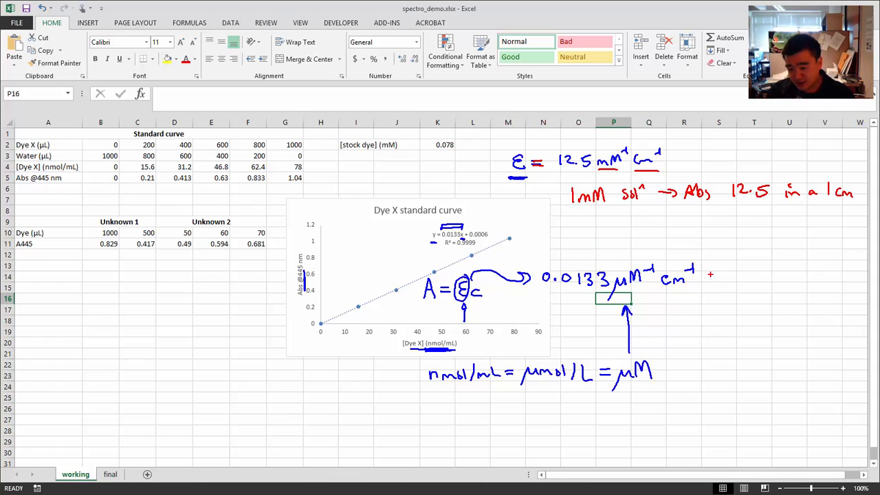
# - Write "1 µM solⁿ → Abs 0.0133 in a 1 cm" in red below the 1 mM note
pyautogui.moveTo(571, 240)
pyautogui.mouseDown()
pyautogui.moveTo(570, 256)
pyautogui.moveTo(599, 251)
pyautogui.mouseUp()
pyautogui.moveTo(631, 238)
pyautogui.mouseDown()
pyautogui.moveTo(623, 247)
pyautogui.moveTo(638, 239)
pyautogui.mouseUp()
pyautogui.moveTo(636, 242)
pyautogui.mouseDown()
pyautogui.moveTo(646, 234)
pyautogui.moveTo(694, 244)
pyautogui.moveTo(731, 239)
pyautogui.moveTo(743, 250)
pyautogui.mouseUp()
pyautogui.moveTo(751, 239)
pyautogui.mouseDown()
pyautogui.moveTo(751, 249)
pyautogui.moveTo(769, 253)
pyautogui.moveTo(823, 252)
pyautogui.mouseUp()
pyautogui.moveTo(839, 238)
pyautogui.mouseDown()
pyautogui.moveTo(839, 253)
pyautogui.moveTo(865, 255)
pyautogui.mouseUp()
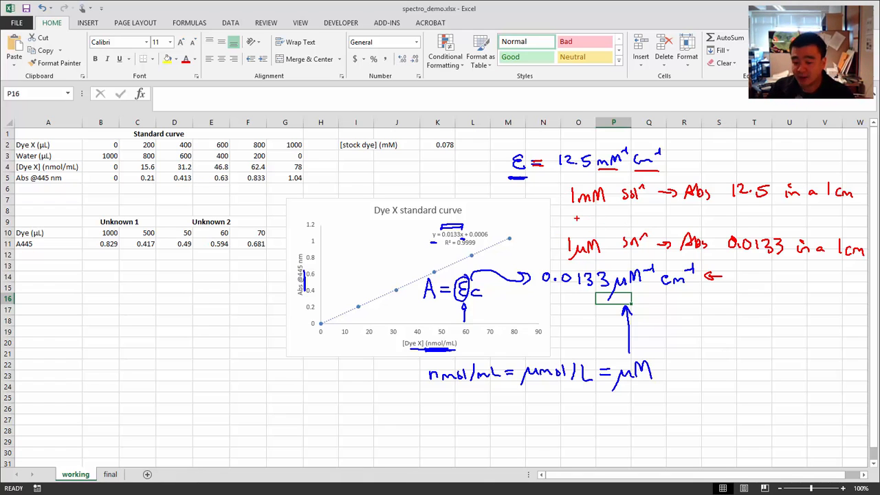
# - Underline 1 mM and 1 µM, and write "more concentrated by 1000x" between the two notes
pyautogui.moveTo(572, 207)
pyautogui.mouseDown()
pyautogui.moveTo(596, 207)
pyautogui.moveTo(587, 210)
pyautogui.mouseUp()
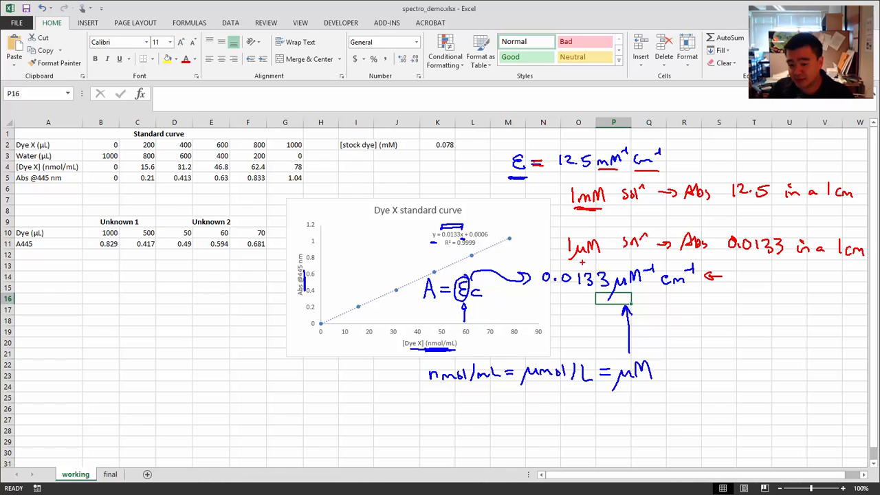
pyautogui.moveTo(576, 260); pyautogui.dragTo(598, 261)
pyautogui.moveTo(577, 263); pyautogui.dragTo(595, 264)
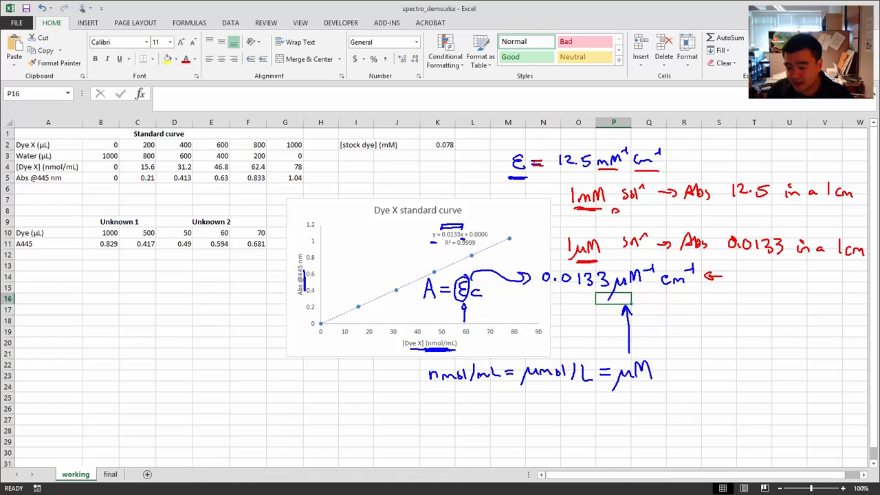
pyautogui.moveTo(639, 213); pyautogui.dragTo(686, 216)
pyautogui.moveTo(699, 213)
pyautogui.mouseDown()
pyautogui.moveTo(799, 217)
pyautogui.moveTo(790, 218)
pyautogui.mouseUp()
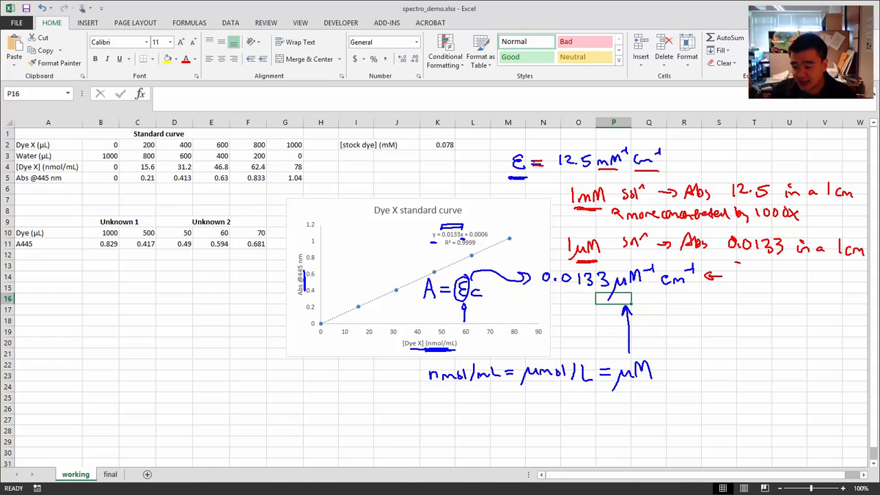
# - Underline both handwritten 0.0133 values, draw a downward arrow from the absorbance, and handwrite a note beneath it in red
pyautogui.moveTo(735, 262)
pyautogui.mouseDown()
pyautogui.moveTo(779, 265)
pyautogui.moveTo(749, 319)
pyautogui.mouseUp()
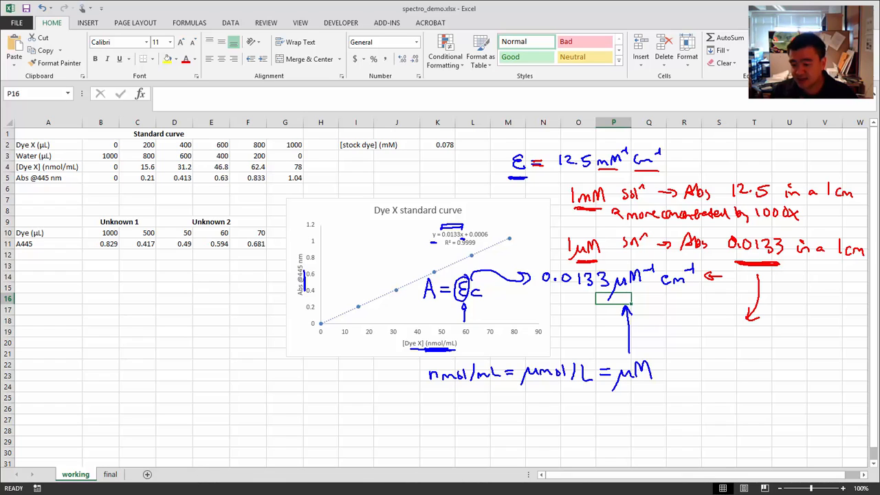
pyautogui.moveTo(570, 297); pyautogui.dragTo(643, 300)
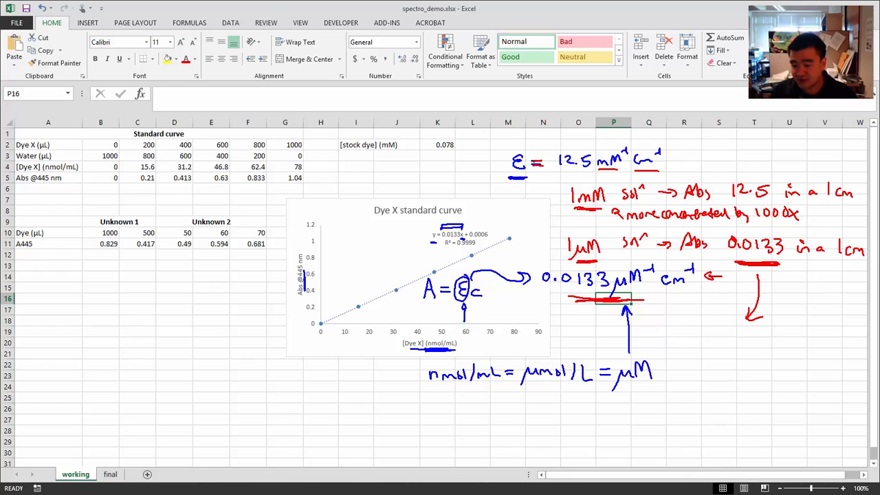
pyautogui.moveTo(655, 306)
pyautogui.mouseDown()
pyautogui.moveTo(708, 355)
pyautogui.moveTo(772, 353)
pyautogui.mouseUp()
pyautogui.click(733, 349)
pyautogui.moveTo(768, 354); pyautogui.dragTo(793, 339)
pyautogui.moveTo(797, 334)
pyautogui.mouseDown()
pyautogui.moveTo(798, 345)
pyautogui.moveTo(829, 349)
pyautogui.mouseUp()
pyautogui.moveTo(832, 342); pyautogui.dragTo(839, 343)
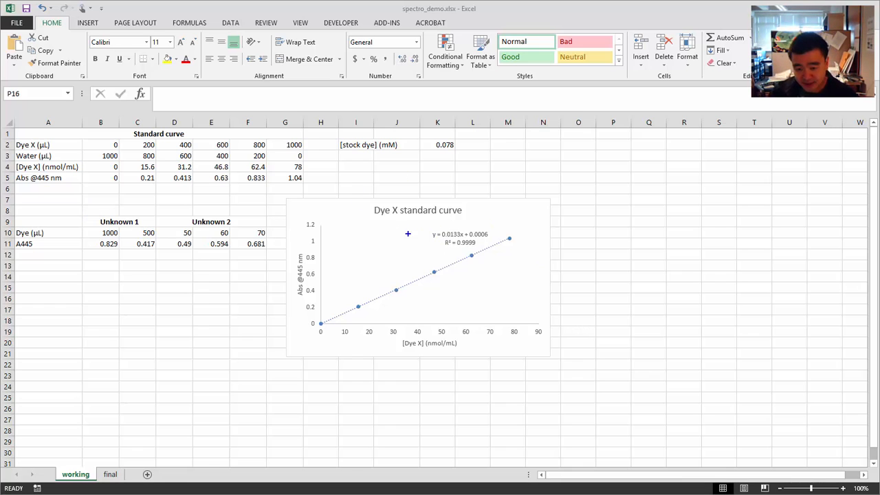
# - Draw blue brackets around the trendline equation on the standard curve chart
pyautogui.moveTo(431, 227); pyautogui.dragTo(431, 240)
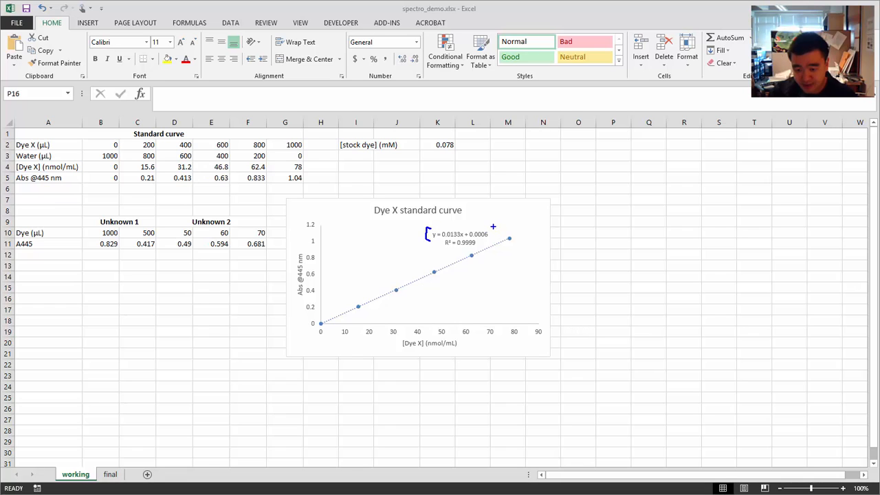
pyautogui.moveTo(490, 225); pyautogui.dragTo(490, 241)
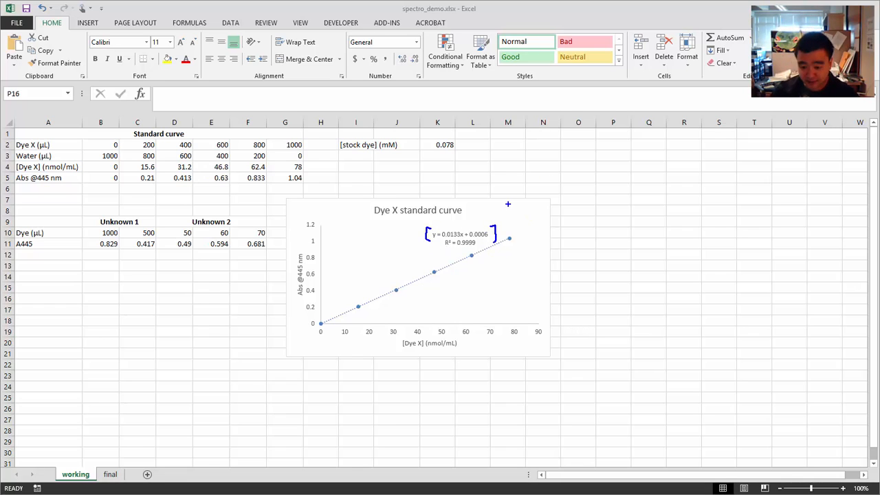
# - Mark both axis titles of the standard curve in blue and handwrite x = (y − 0.0006)/0.0133 above the chart
pyautogui.moveTo(410, 351); pyautogui.dragTo(435, 350)
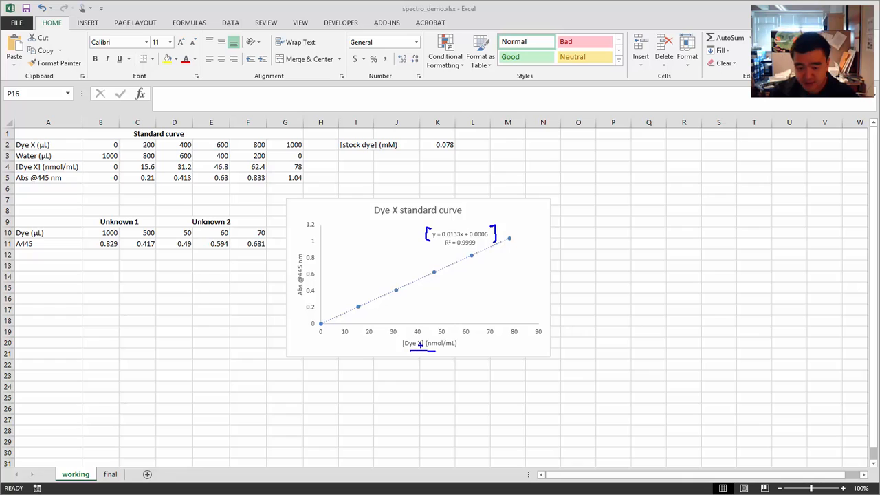
pyautogui.moveTo(297, 259); pyautogui.dragTo(297, 282)
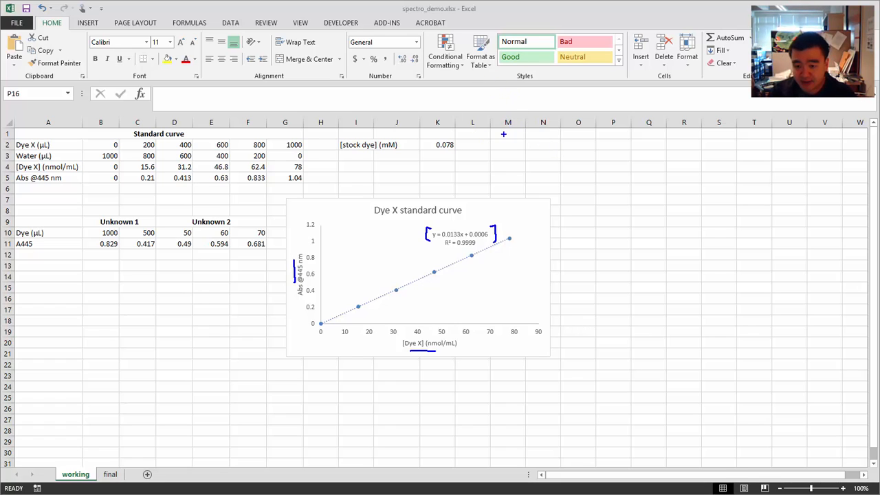
pyautogui.moveTo(501, 136); pyautogui.dragTo(541, 150)
pyautogui.moveTo(554, 142); pyautogui.dragTo(606, 136)
pyautogui.click(579, 142)
pyautogui.moveTo(618, 133); pyautogui.dragTo(616, 140)
pyautogui.moveTo(536, 156); pyautogui.dragTo(628, 161)
pyautogui.moveTo(559, 165); pyautogui.dragTo(588, 178)
pyautogui.click(566, 173)
pyautogui.moveTo(600, 167); pyautogui.dragTo(601, 178)
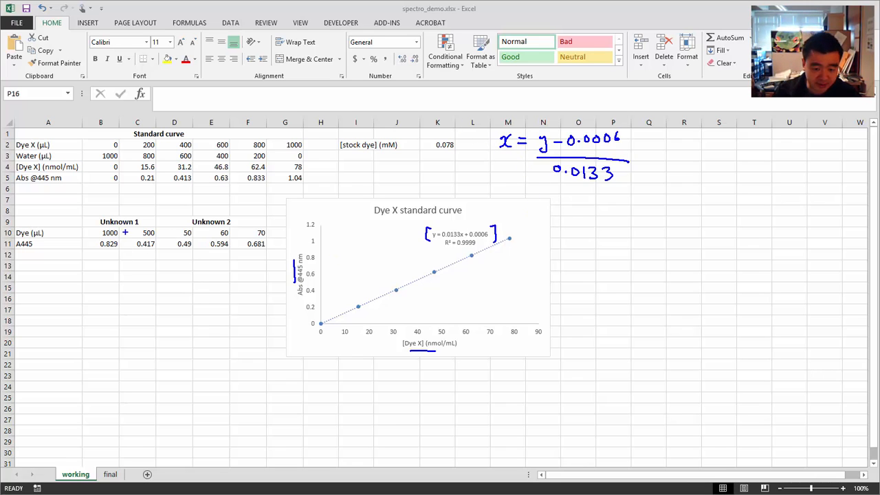
# - Draw arrows to Unknown 1's 500 µL and 0.417 values, and sketch a cuvette with its lower part shaded beside the chart
pyautogui.moveTo(125, 233); pyautogui.dragTo(134, 234)
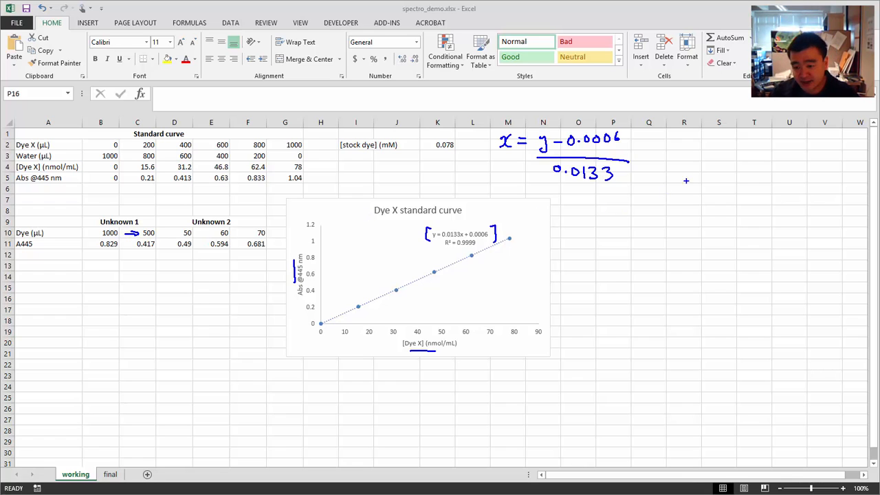
pyautogui.moveTo(563, 206)
pyautogui.mouseDown()
pyautogui.moveTo(562, 247)
pyautogui.moveTo(600, 268)
pyautogui.moveTo(601, 208)
pyautogui.moveTo(571, 267)
pyautogui.mouseUp()
pyautogui.moveTo(599, 214); pyautogui.dragTo(589, 274)
pyautogui.moveTo(573, 238)
pyautogui.mouseDown()
pyautogui.moveTo(583, 267)
pyautogui.moveTo(586, 241)
pyautogui.mouseUp()
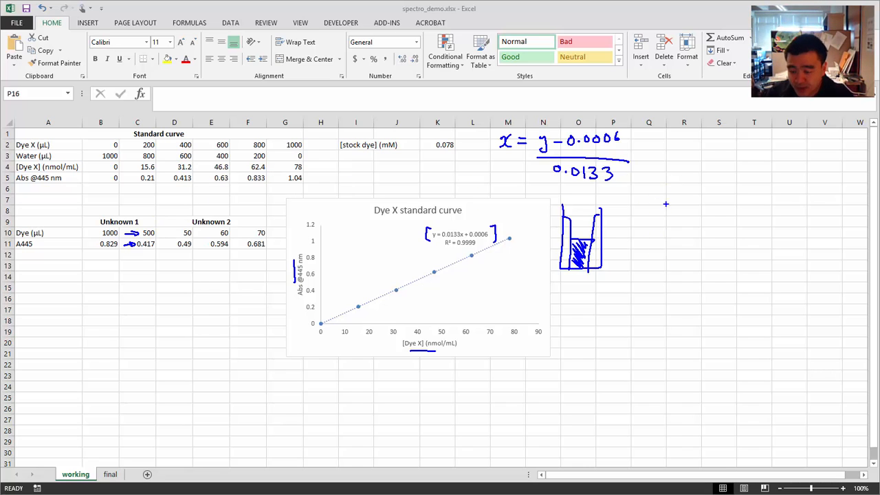
# - Handwrite the substituted equation = (0.417 − 0.0006)/0.0133 beside the formula for x
pyautogui.moveTo(662, 152)
pyautogui.mouseDown()
pyautogui.moveTo(670, 157)
pyautogui.moveTo(695, 140)
pyautogui.moveTo(714, 148)
pyautogui.mouseUp()
pyautogui.click(705, 147)
pyautogui.moveTo(719, 139)
pyautogui.mouseDown()
pyautogui.moveTo(720, 148)
pyautogui.moveTo(768, 144)
pyautogui.mouseUp()
pyautogui.moveTo(780, 136)
pyautogui.mouseDown()
pyautogui.moveTo(779, 143)
pyautogui.moveTo(795, 142)
pyautogui.mouseUp()
pyautogui.moveTo(704, 155); pyautogui.dragTo(800, 157)
pyautogui.moveTo(725, 167); pyautogui.dragTo(771, 176)
pyautogui.click(733, 174)
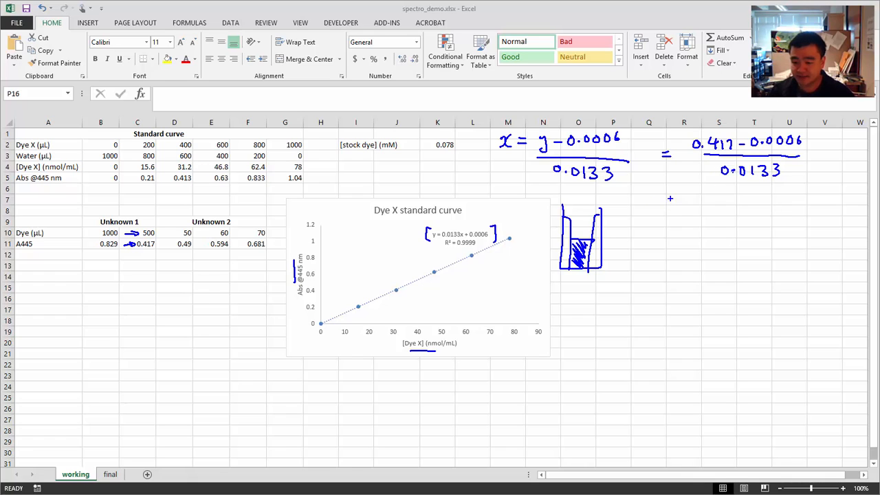
# - Write the result = 31.31 nmol/mL below the substituted equation
pyautogui.moveTo(666, 195); pyautogui.dragTo(676, 194)
pyautogui.moveTo(666, 201); pyautogui.dragTo(677, 201)
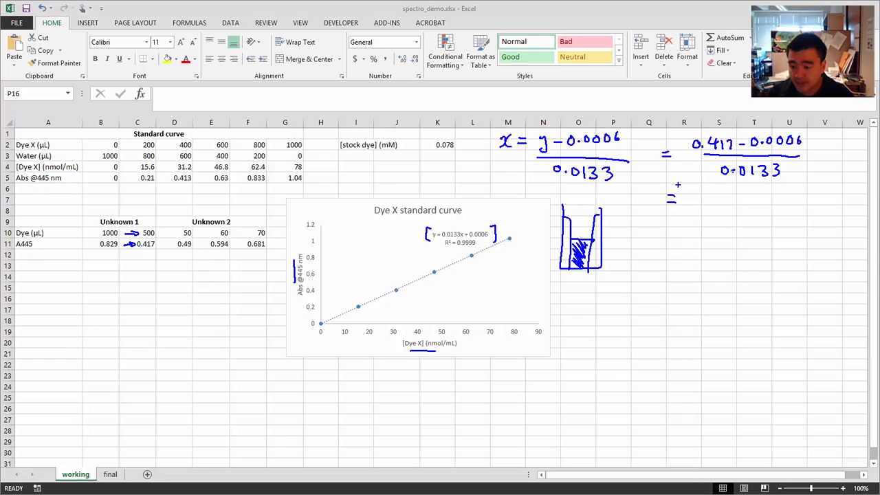
pyautogui.moveTo(689, 193)
pyautogui.mouseDown()
pyautogui.moveTo(692, 204)
pyautogui.moveTo(716, 206)
pyautogui.mouseUp()
pyautogui.click(709, 203)
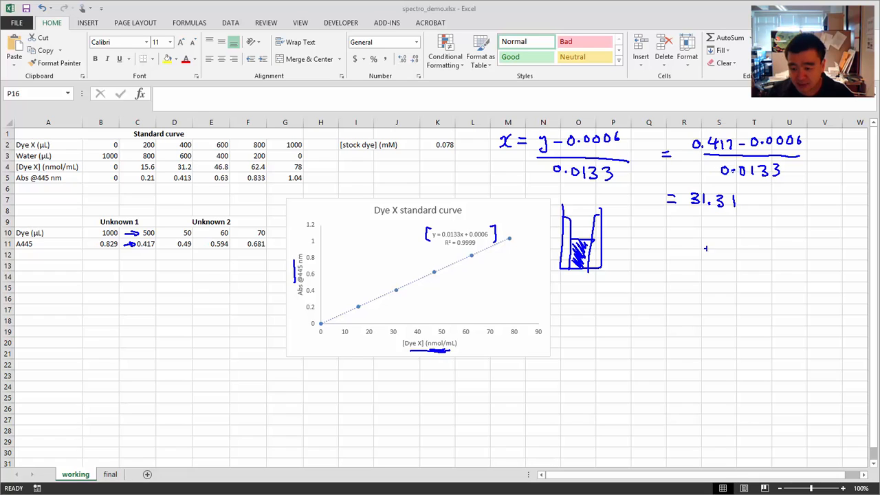
pyautogui.moveTo(748, 199)
pyautogui.mouseDown()
pyautogui.moveTo(751, 210)
pyautogui.moveTo(812, 193)
pyautogui.moveTo(822, 204)
pyautogui.mouseUp()
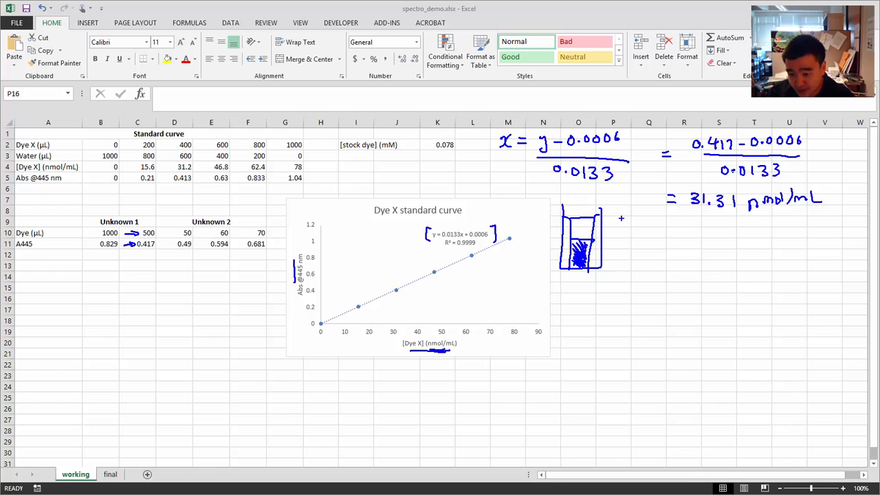
# - Label the cuvette sketch 1 mL with an arrow linking it to 31.31 nmol/mL, and add a cross and check mark beside it
pyautogui.moveTo(617, 216); pyautogui.dragTo(616, 272)
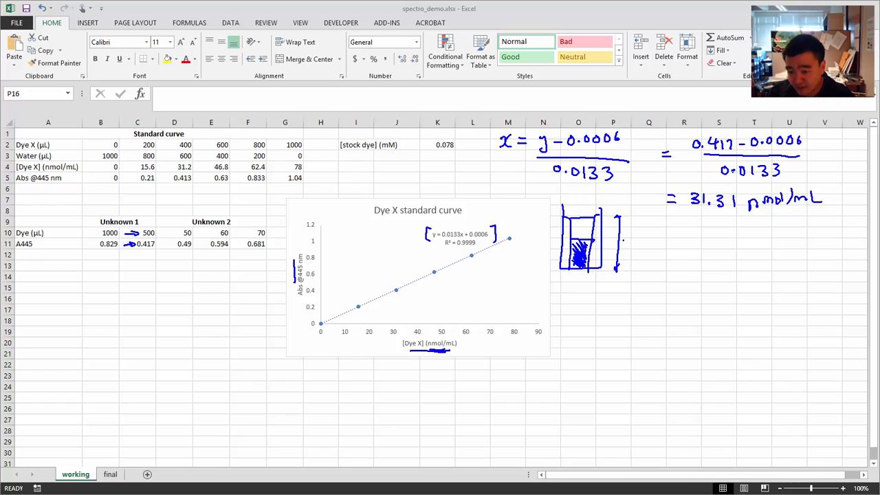
pyautogui.moveTo(623, 242); pyautogui.dragTo(644, 251)
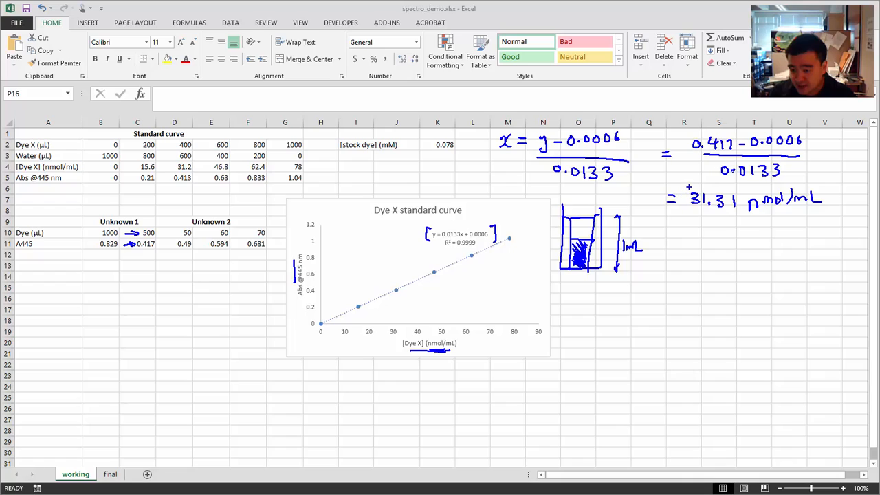
pyautogui.moveTo(693, 213); pyautogui.dragTo(692, 233)
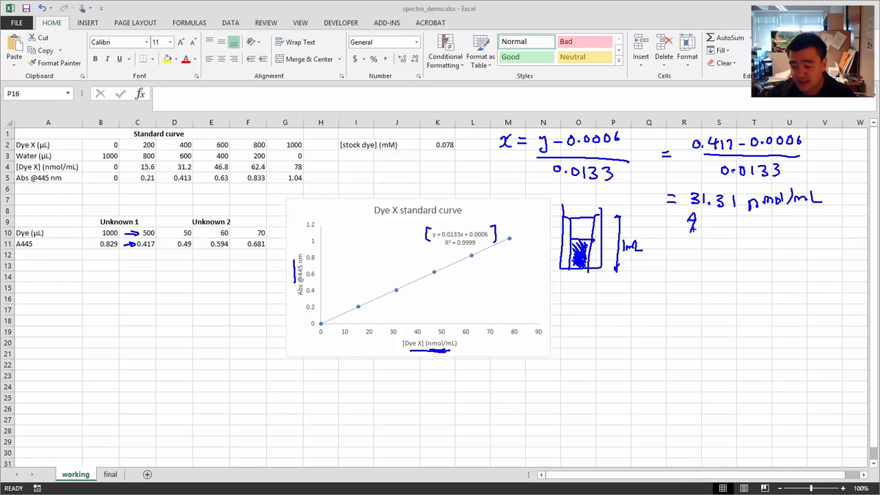
pyautogui.moveTo(791, 207); pyautogui.dragTo(814, 208)
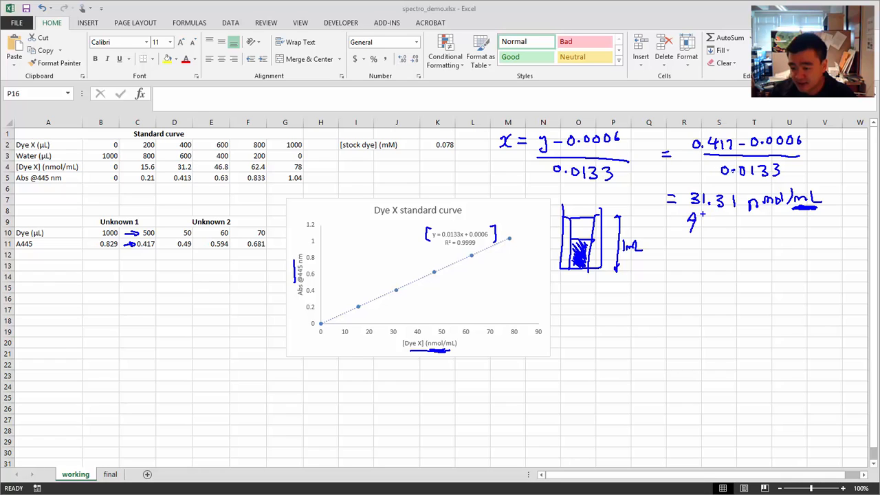
pyautogui.moveTo(690, 219); pyautogui.dragTo(773, 215)
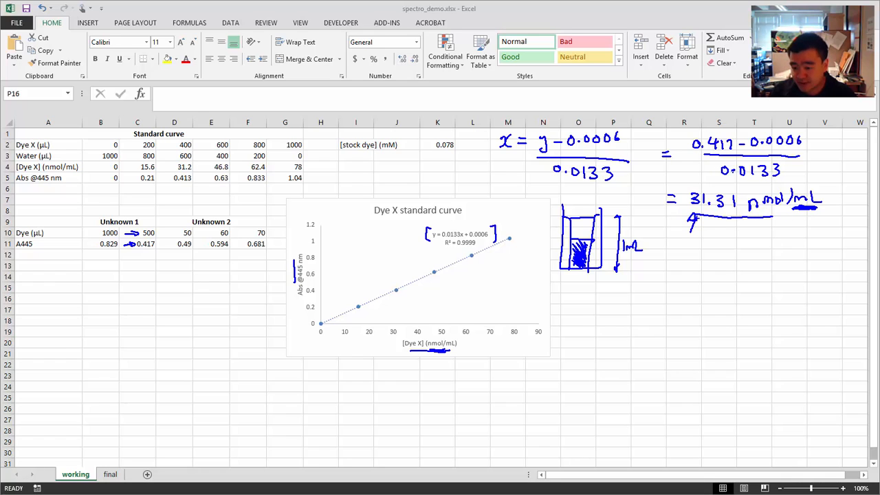
pyautogui.moveTo(691, 231); pyautogui.dragTo(649, 250)
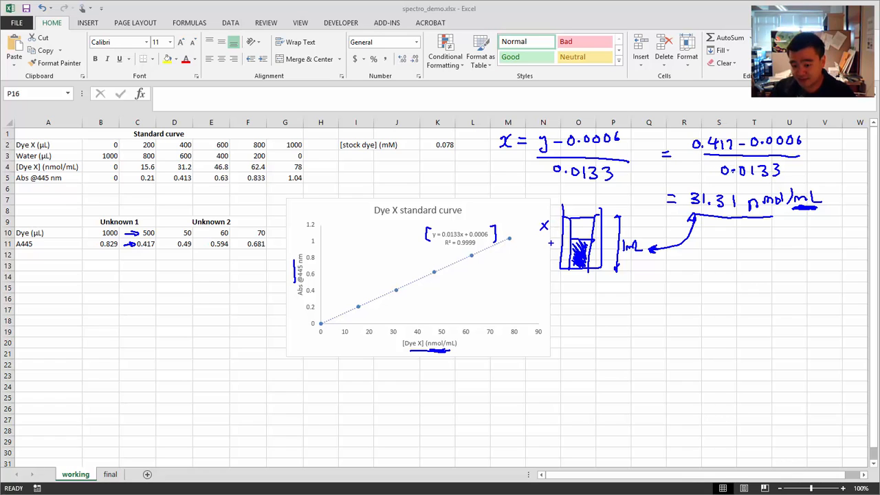
pyautogui.moveTo(542, 250); pyautogui.dragTo(553, 246)
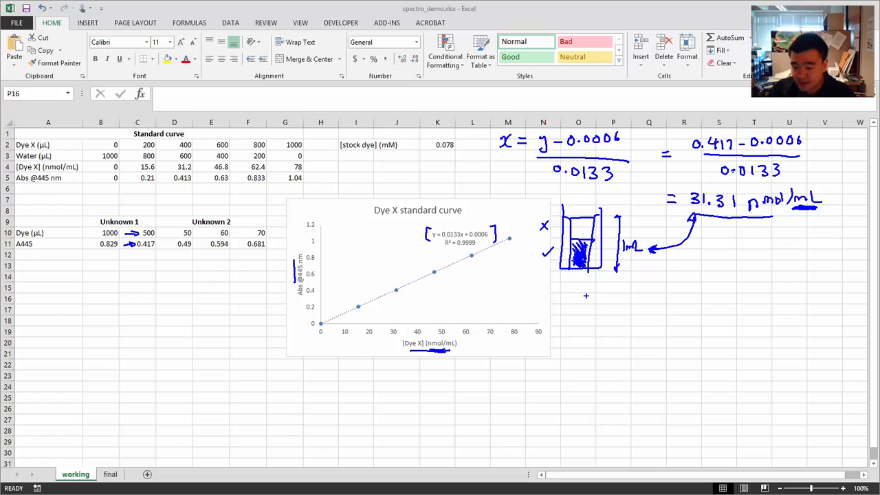
# - Write 31.31 nmol/500 µL below the cuvette sketch and circle the cuvette's shaded part
pyautogui.moveTo(643, 300); pyautogui.dragTo(643, 312)
pyautogui.moveTo(653, 298)
pyautogui.mouseDown()
pyautogui.moveTo(653, 313)
pyautogui.moveTo(715, 299)
pyautogui.moveTo(709, 320)
pyautogui.mouseUp()
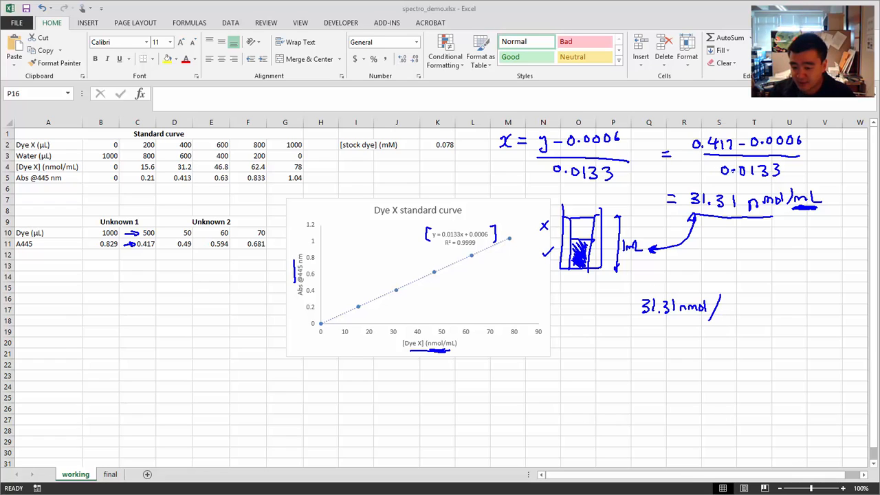
pyautogui.moveTo(570, 242); pyautogui.dragTo(586, 269)
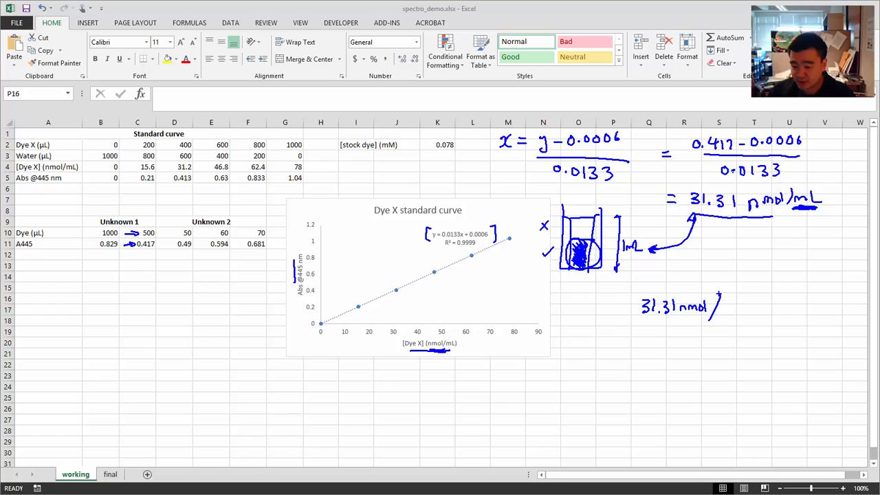
pyautogui.moveTo(724, 297); pyautogui.dragTo(723, 312)
pyautogui.moveTo(726, 297); pyautogui.dragTo(772, 309)
pyautogui.moveTo(774, 298); pyautogui.dragTo(782, 313)
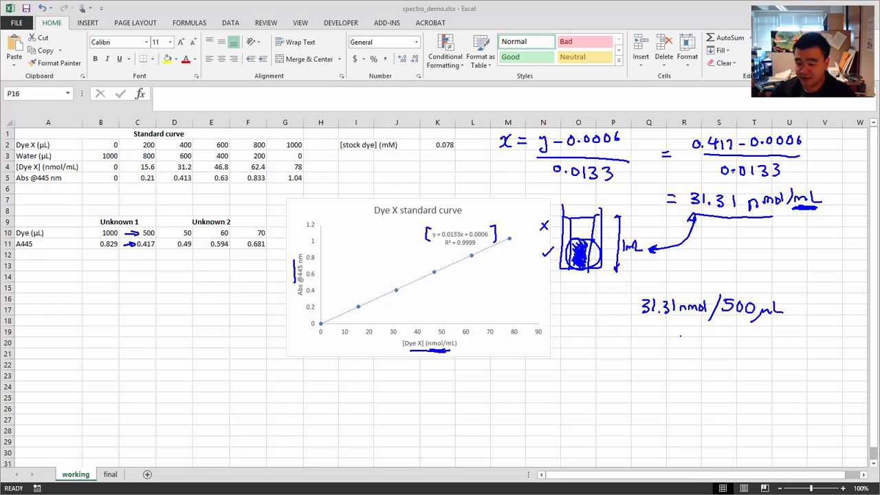
# - Write [unk.1] = in front of the handwritten 31.31 nmol/500 µL
pyautogui.moveTo(632, 307); pyautogui.dragTo(640, 307)
pyautogui.moveTo(636, 302); pyautogui.dragTo(637, 311)
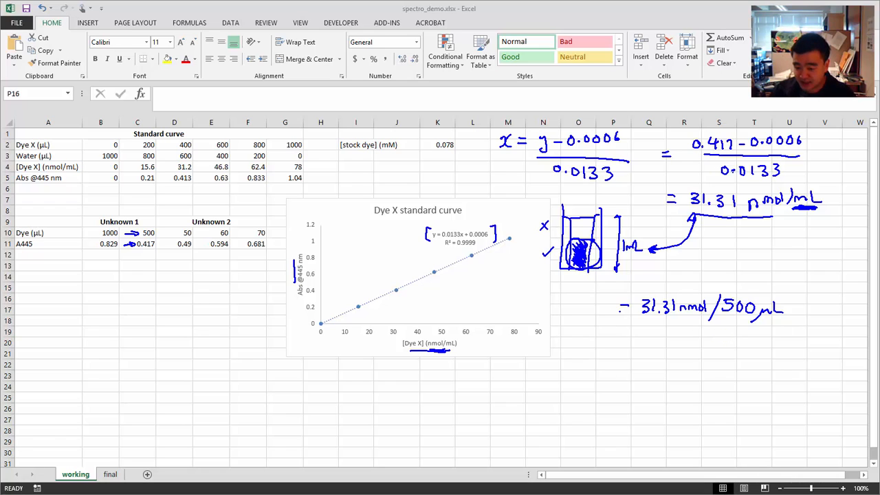
pyautogui.moveTo(547, 300)
pyautogui.mouseDown()
pyautogui.moveTo(577, 310)
pyautogui.moveTo(536, 299)
pyautogui.moveTo(551, 317)
pyautogui.mouseUp()
pyautogui.moveTo(590, 293)
pyautogui.mouseDown()
pyautogui.moveTo(604, 302)
pyautogui.moveTo(595, 321)
pyautogui.mouseUp()
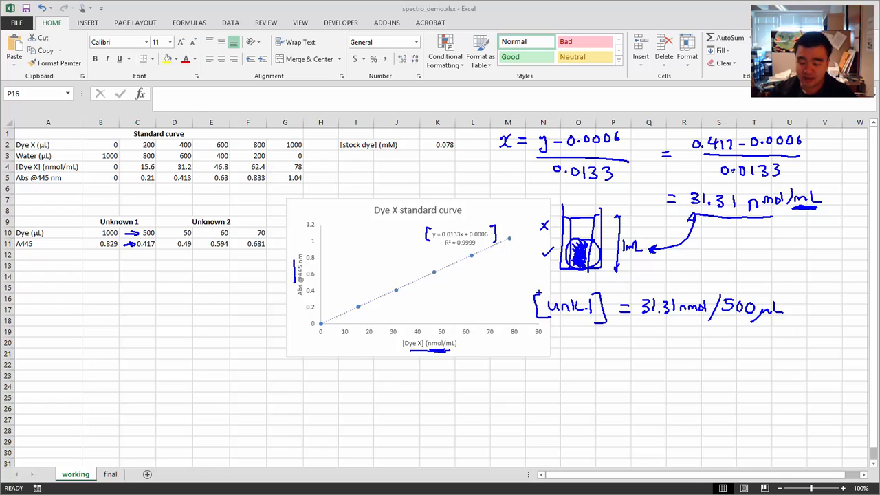
# - Write = 0.06262 nmol/µL beneath the unknown 1 expression, undoing the stray stroke below 31.31
pyautogui.moveTo(618, 343); pyautogui.dragTo(628, 343)
pyautogui.moveTo(618, 349); pyautogui.dragTo(630, 348)
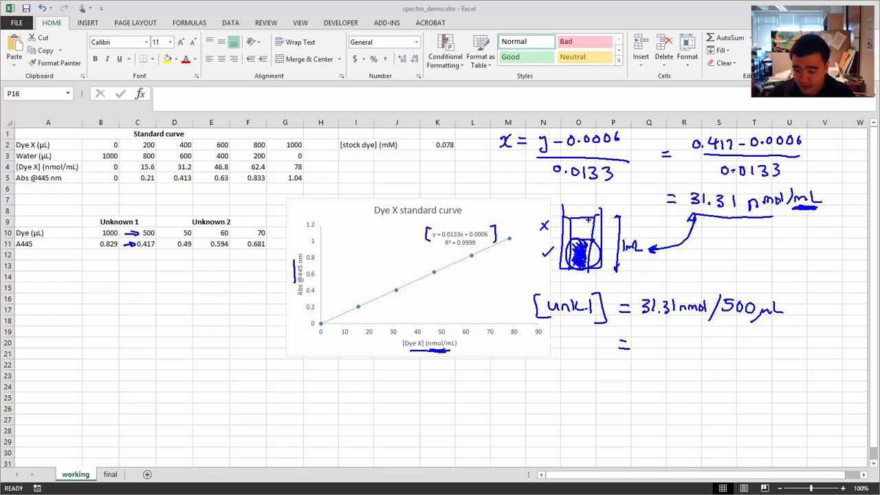
pyautogui.moveTo(641, 313); pyautogui.dragTo(643, 330)
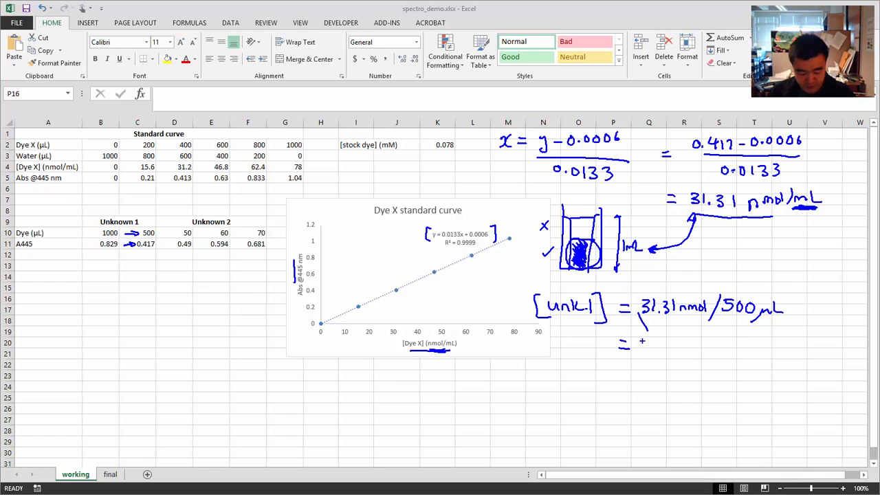
pyautogui.hotkey('ctrl', 'z')
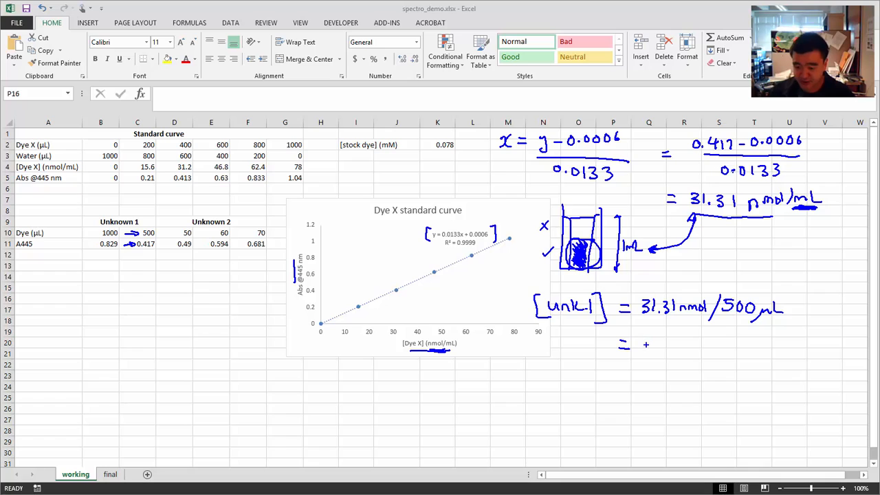
pyautogui.click(653, 348)
pyautogui.moveTo(648, 339); pyautogui.dragTo(686, 345)
pyautogui.moveTo(692, 338)
pyautogui.mouseDown()
pyautogui.moveTo(695, 348)
pyautogui.moveTo(743, 338)
pyautogui.moveTo(739, 361)
pyautogui.moveTo(772, 352)
pyautogui.mouseUp()
# - Write = 62.62 nmol/1000 µL as the following line of the unknown 1 calculation
pyautogui.moveTo(618, 376); pyautogui.dragTo(629, 375)
pyautogui.moveTo(618, 380); pyautogui.dragTo(628, 380)
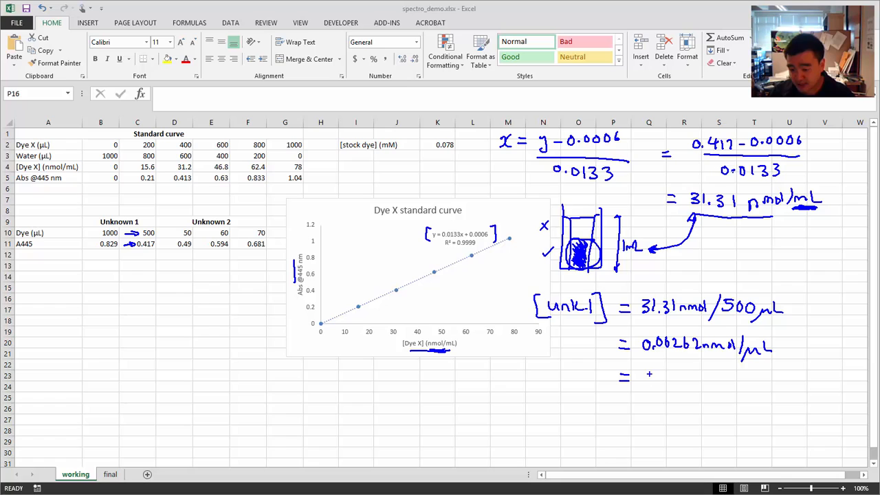
pyautogui.moveTo(653, 371)
pyautogui.mouseDown()
pyautogui.moveTo(651, 380)
pyautogui.moveTo(670, 382)
pyautogui.mouseUp()
pyautogui.moveTo(678, 371)
pyautogui.mouseDown()
pyautogui.moveTo(677, 384)
pyautogui.moveTo(720, 383)
pyautogui.mouseUp()
pyautogui.moveTo(720, 380); pyautogui.dragTo(728, 384)
pyautogui.moveTo(732, 371); pyautogui.dragTo(732, 385)
pyautogui.moveTo(741, 369)
pyautogui.mouseDown()
pyautogui.moveTo(736, 387)
pyautogui.moveTo(752, 386)
pyautogui.mouseUp()
pyautogui.moveTo(762, 377); pyautogui.dragTo(781, 377)
pyautogui.moveTo(782, 393); pyautogui.dragTo(798, 388)
pyautogui.moveTo(806, 375); pyautogui.dragTo(805, 387)
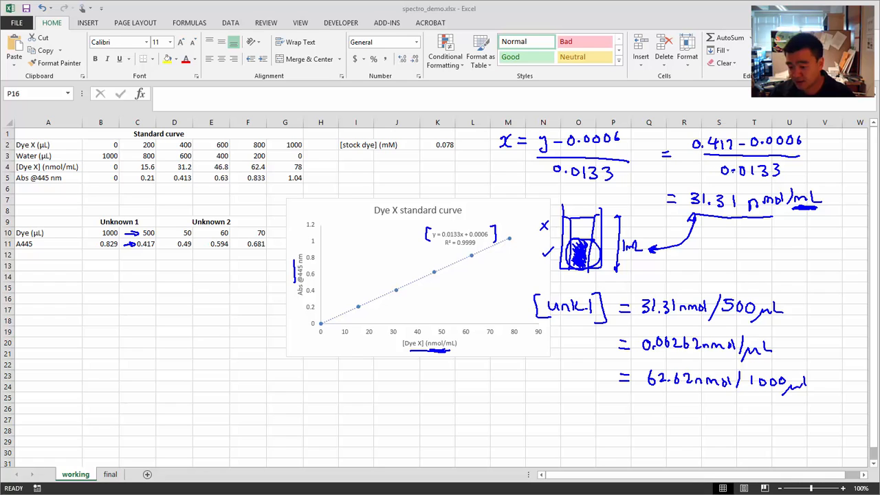
# - Write = 62.62 nmol/mL as the final line of the unknown 1 calculation and underline mL
pyautogui.moveTo(623, 409); pyautogui.dragTo(633, 408)
pyautogui.moveTo(624, 412); pyautogui.dragTo(679, 415)
pyautogui.moveTo(681, 415); pyautogui.dragTo(689, 416)
pyautogui.moveTo(694, 410); pyautogui.dragTo(729, 417)
pyautogui.moveTo(734, 411); pyautogui.dragTo(733, 415)
pyautogui.moveTo(749, 400)
pyautogui.mouseDown()
pyautogui.moveTo(742, 417)
pyautogui.moveTo(774, 415)
pyautogui.mouseUp()
pyautogui.moveTo(778, 404); pyautogui.dragTo(782, 426)
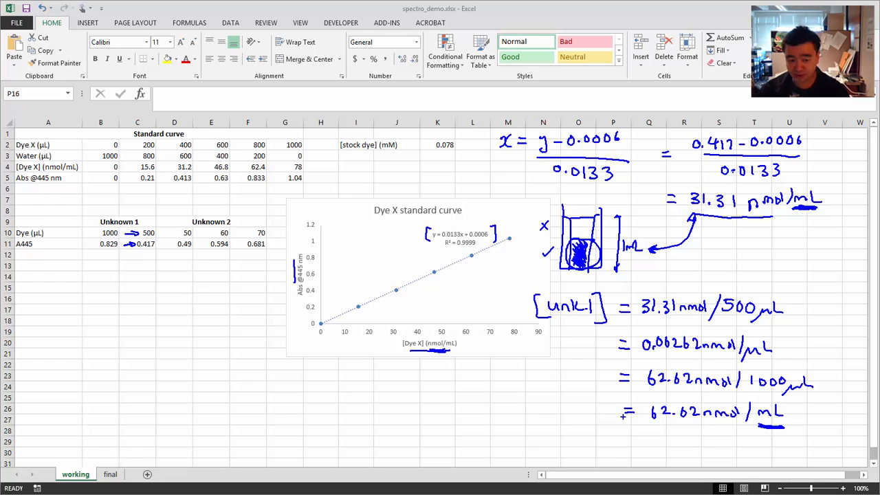
# - Draw blue brackets around the Unknown 1 heading and underline mL in the final concentration again
pyautogui.moveTo(88, 219); pyautogui.dragTo(90, 229)
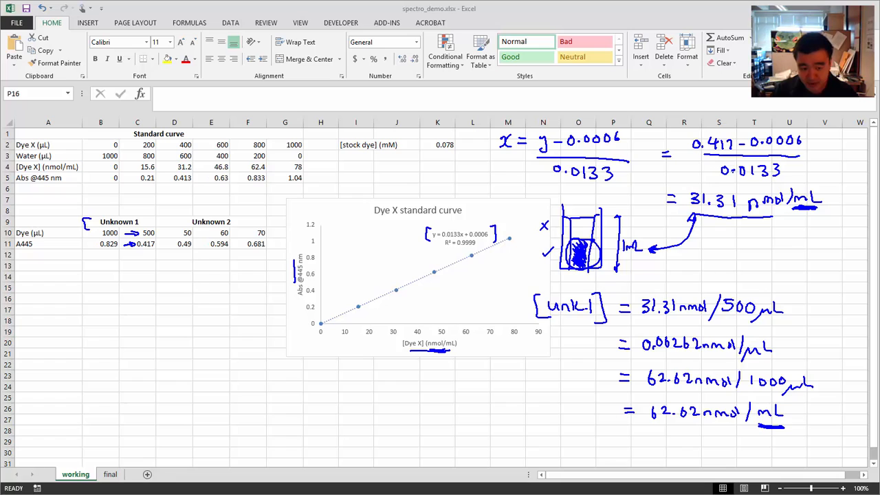
pyautogui.moveTo(143, 217); pyautogui.dragTo(159, 229)
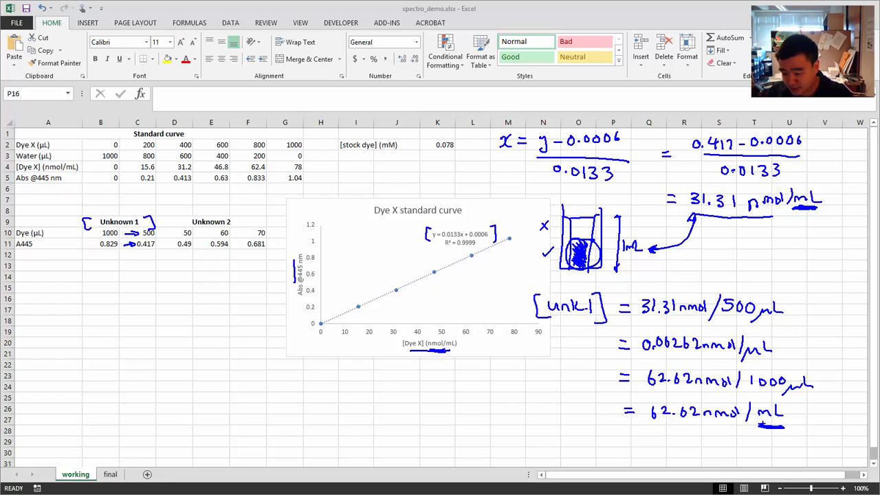
pyautogui.moveTo(759, 423)
pyautogui.mouseDown()
pyautogui.moveTo(779, 431)
pyautogui.moveTo(780, 420)
pyautogui.mouseUp()
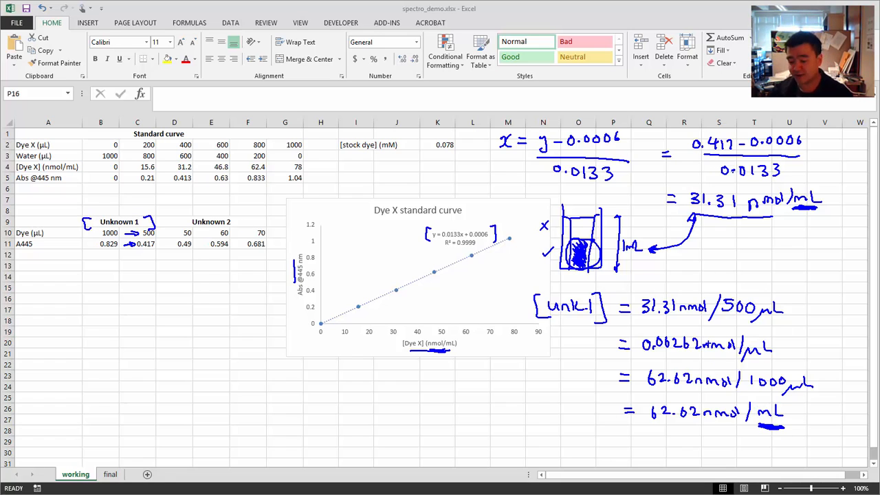
# - Handwrite 1 mL → 62.62 nmol above Unknown 1 and circle its 0.417 absorbance in the table and the worked equation
pyautogui.moveTo(136, 214)
pyautogui.mouseDown()
pyautogui.moveTo(152, 197)
pyautogui.moveTo(203, 194)
pyautogui.mouseUp()
pyautogui.moveTo(200, 191); pyautogui.dragTo(282, 196)
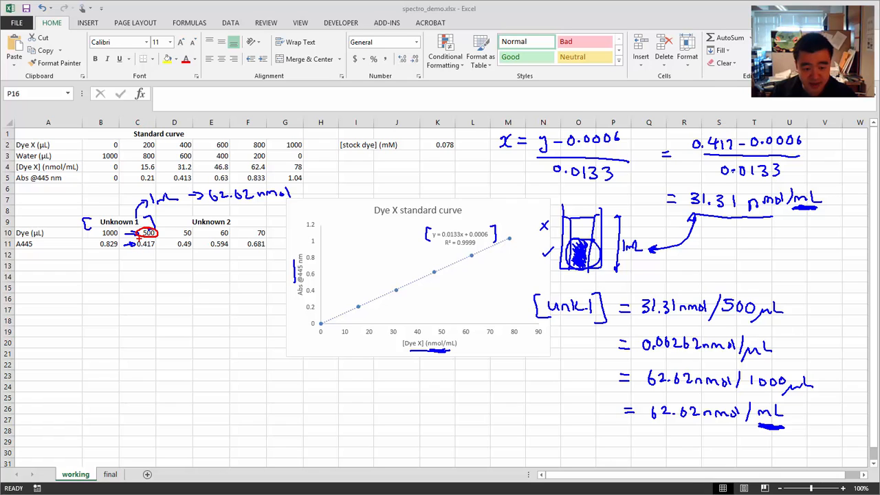
pyautogui.moveTo(129, 245)
pyautogui.mouseDown()
pyautogui.moveTo(158, 250)
pyautogui.moveTo(145, 237)
pyautogui.mouseUp()
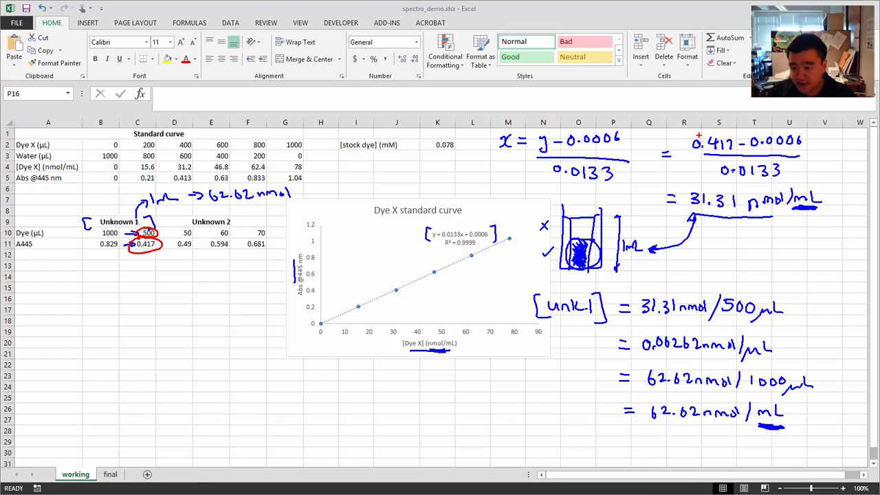
pyautogui.moveTo(701, 154)
pyautogui.mouseDown()
pyautogui.moveTo(729, 158)
pyautogui.moveTo(740, 141)
pyautogui.moveTo(691, 131)
pyautogui.mouseUp()
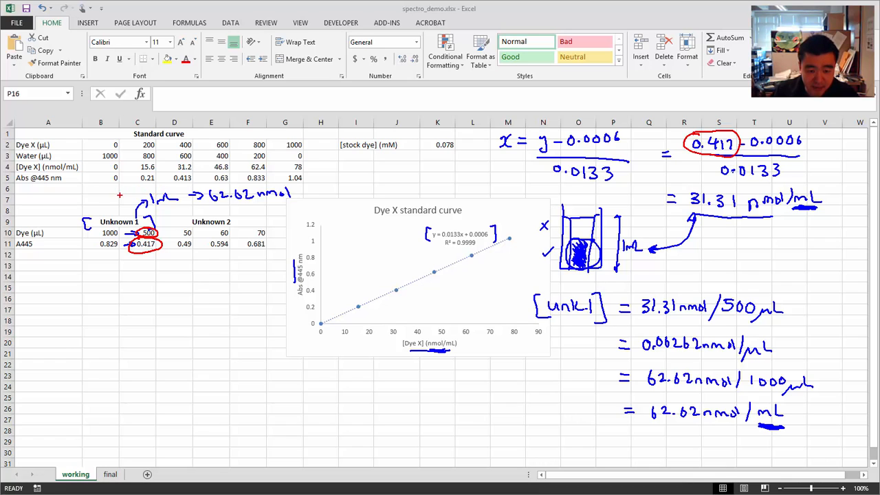
# - Handwrite GRADIENT and INTERCEPT across row 7 and bracket the 31.31 nmol/mL result of the worked equation in red
pyautogui.moveTo(120, 195); pyautogui.dragTo(256, 196)
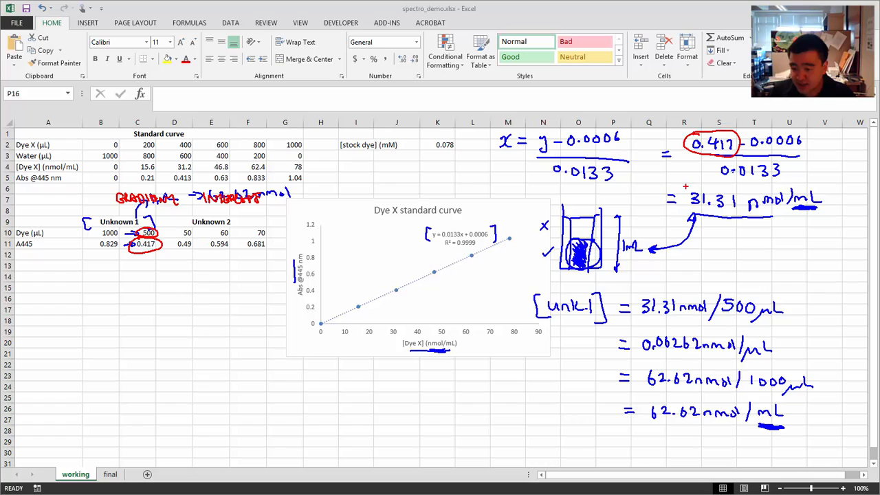
pyautogui.moveTo(685, 186); pyautogui.dragTo(685, 218)
pyautogui.moveTo(822, 182); pyautogui.dragTo(823, 220)
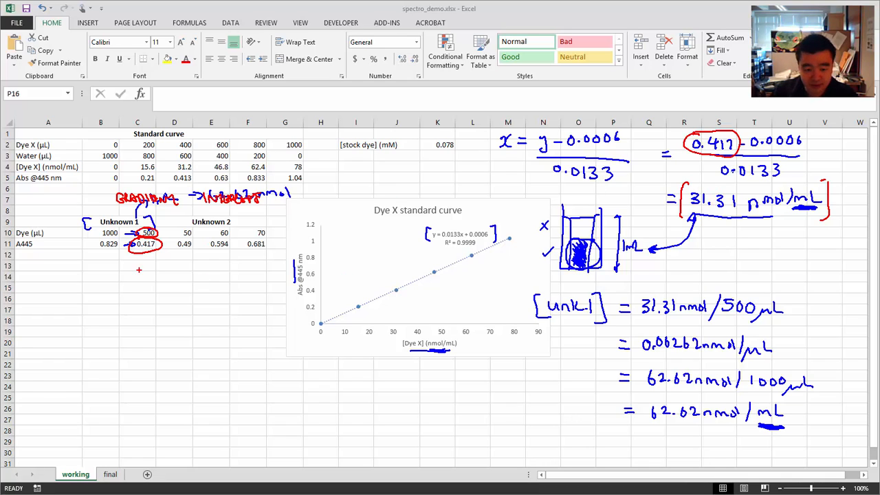
# - Handwrite the formula =(C11-F7)/C7 with an arrow from cell C12, and label row 12 "nmol/mL in cuvette"
pyautogui.moveTo(130, 249)
pyautogui.mouseDown()
pyautogui.moveTo(132, 260)
pyautogui.moveTo(153, 247)
pyautogui.moveTo(216, 276)
pyautogui.moveTo(243, 269)
pyautogui.mouseUp()
pyautogui.moveTo(233, 273); pyautogui.dragTo(261, 273)
pyautogui.moveTo(276, 269); pyautogui.dragTo(287, 270)
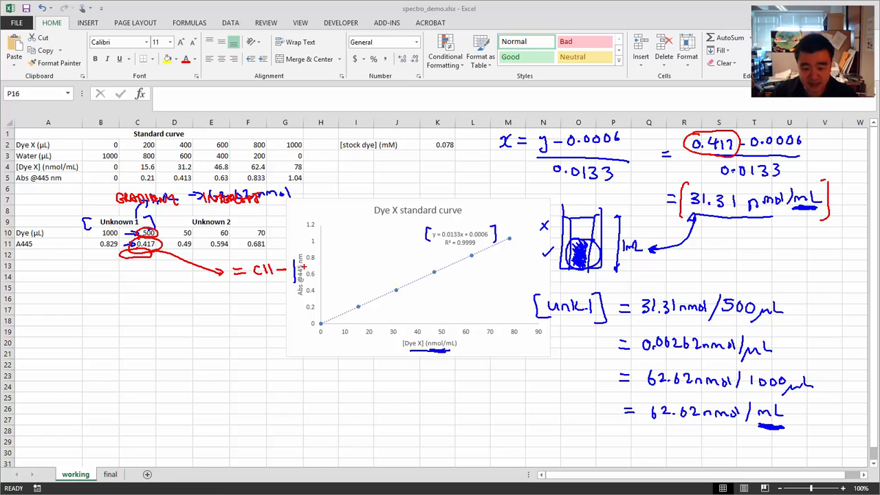
pyautogui.moveTo(289, 264)
pyautogui.mouseDown()
pyautogui.moveTo(302, 270)
pyautogui.moveTo(249, 275)
pyautogui.moveTo(307, 274)
pyautogui.mouseUp()
pyautogui.moveTo(319, 253); pyautogui.dragTo(318, 275)
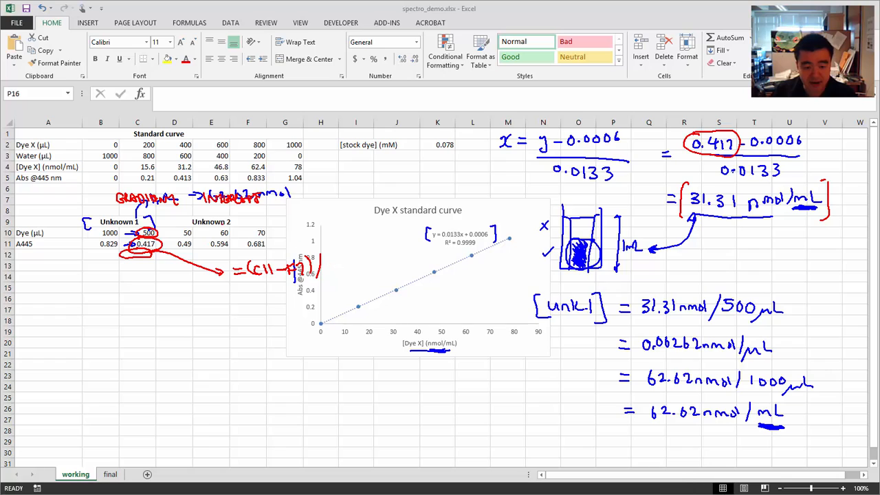
pyautogui.moveTo(328, 259); pyautogui.dragTo(324, 270)
pyautogui.moveTo(337, 260); pyautogui.dragTo(339, 269)
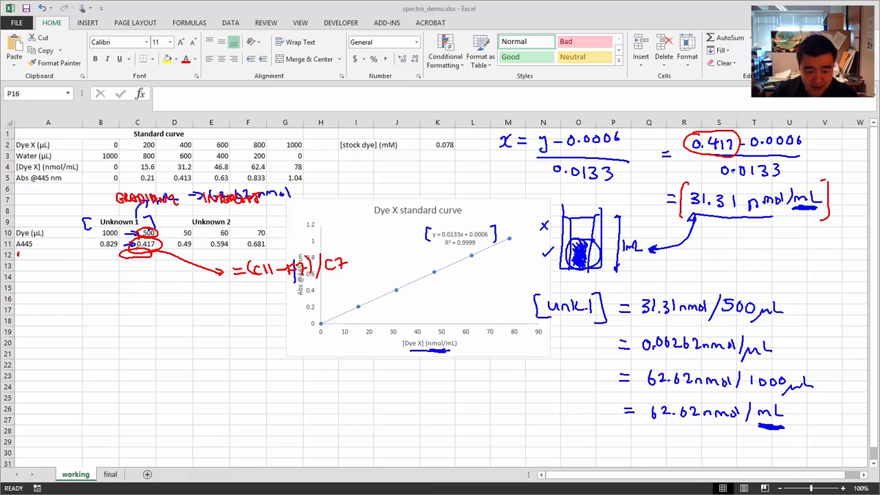
pyautogui.moveTo(33, 252); pyautogui.dragTo(60, 256)
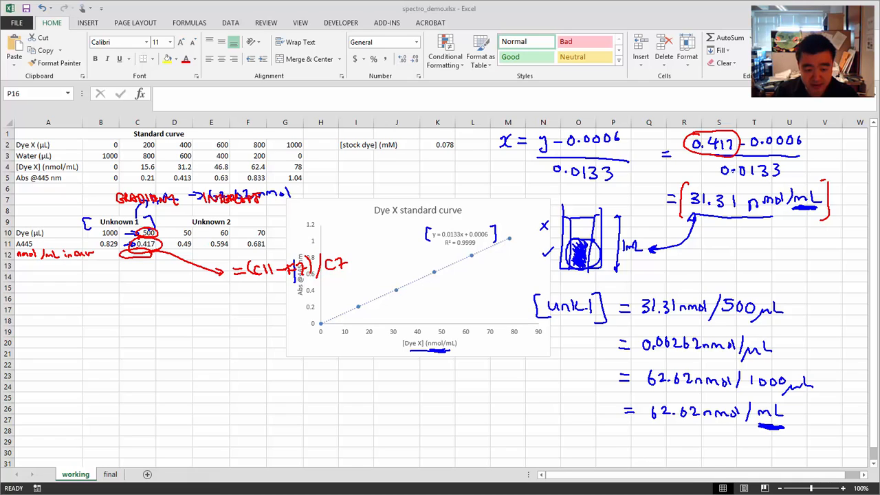
pyautogui.moveTo(91, 251); pyautogui.dragTo(113, 256)
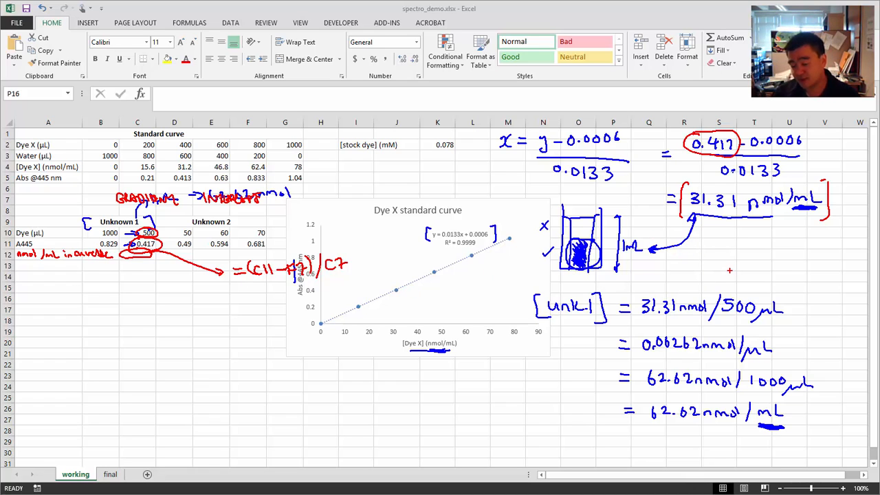
# - Underline 500 µL, 31.31, 0.06262 and the final nmol/mL unit in the handwritten Unknown 1 calculation in red
pyautogui.moveTo(720, 318); pyautogui.dragTo(767, 322)
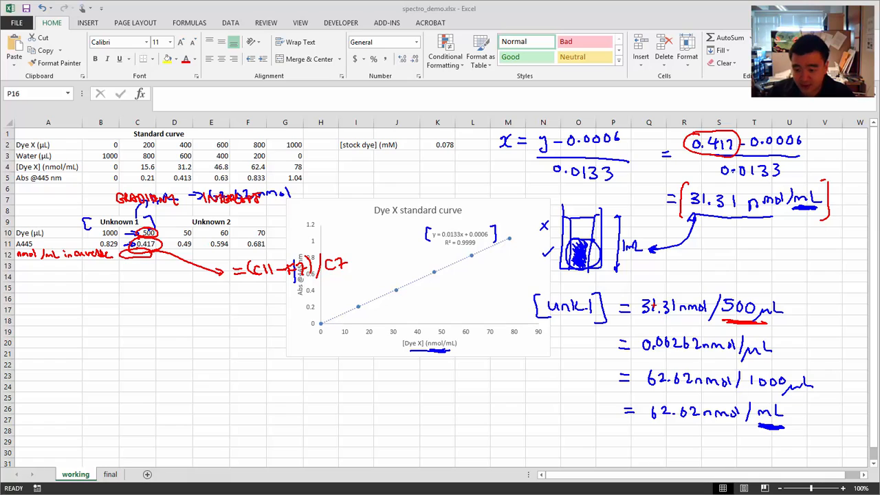
pyautogui.moveTo(645, 321); pyautogui.dragTo(668, 320)
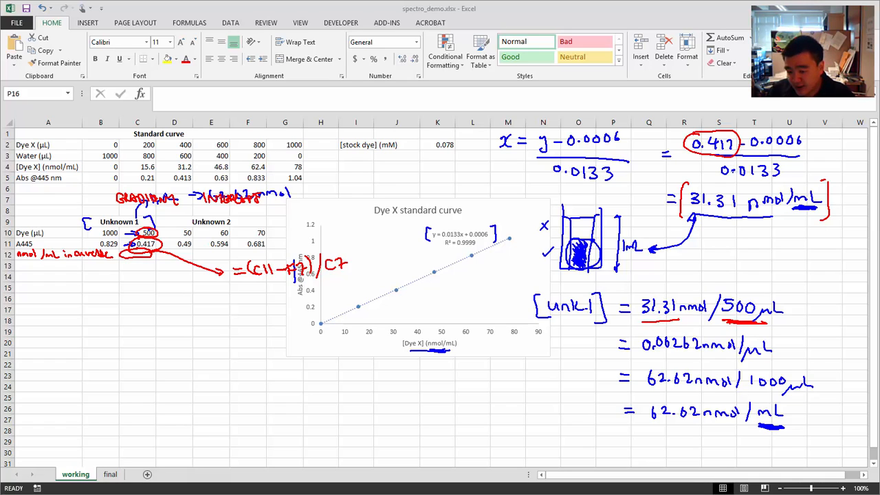
pyautogui.moveTo(642, 357); pyautogui.dragTo(698, 357)
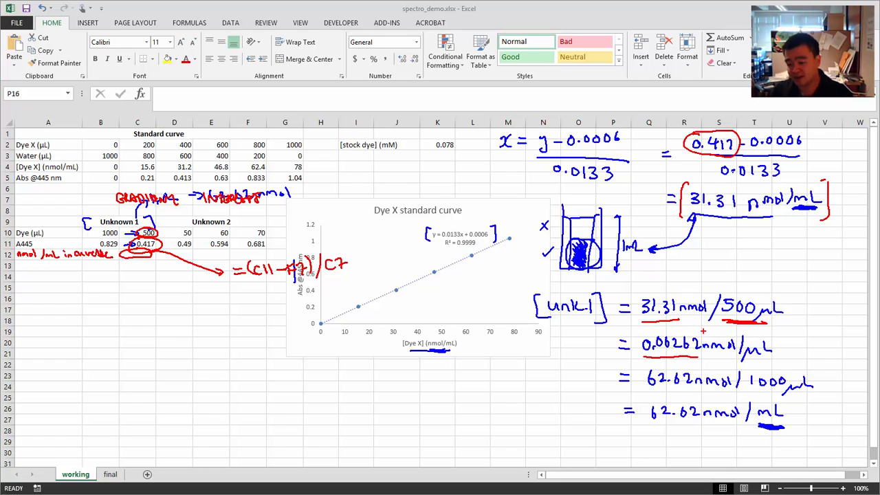
pyautogui.moveTo(698, 430); pyautogui.dragTo(775, 430)
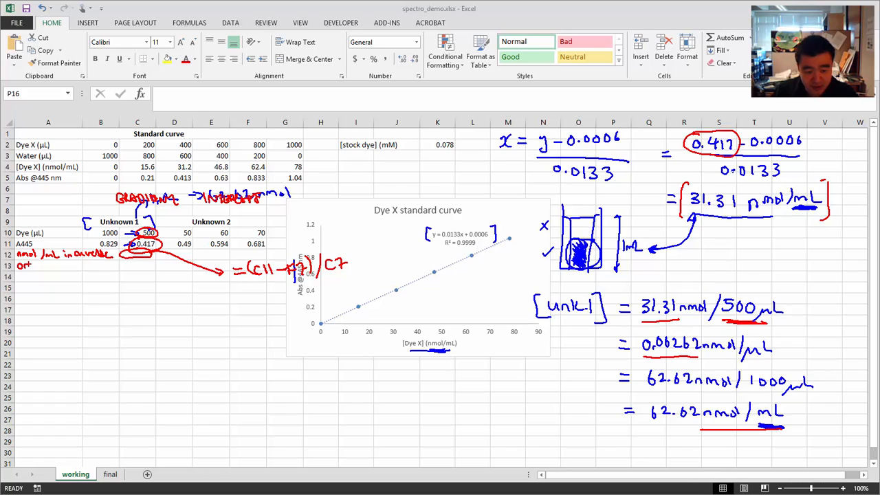
# - Handwrite the row 13 label "orig. conc (nmol/mL)" and the formula =(C12/C10)*1000 with an arrow from cell C13
pyautogui.moveTo(52, 263); pyautogui.dragTo(77, 272)
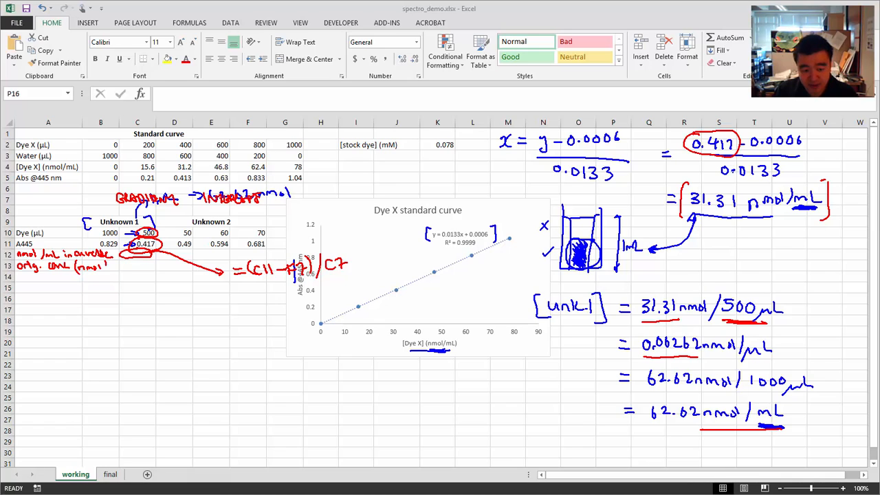
pyautogui.moveTo(109, 265)
pyautogui.mouseDown()
pyautogui.moveTo(104, 273)
pyautogui.moveTo(147, 260)
pyautogui.moveTo(201, 323)
pyautogui.mouseUp()
pyautogui.moveTo(209, 321); pyautogui.dragTo(226, 320)
pyautogui.moveTo(213, 326); pyautogui.dragTo(226, 325)
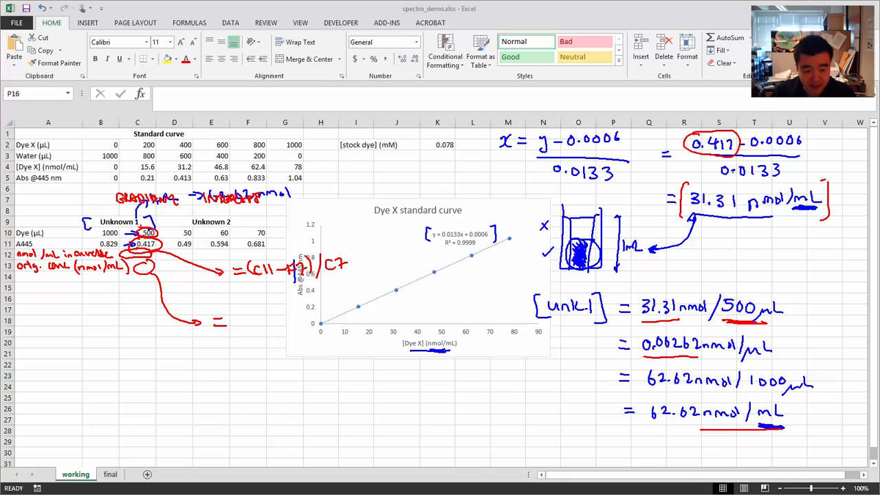
pyautogui.moveTo(247, 316)
pyautogui.mouseDown()
pyautogui.moveTo(250, 327)
pyautogui.moveTo(275, 331)
pyautogui.mouseUp()
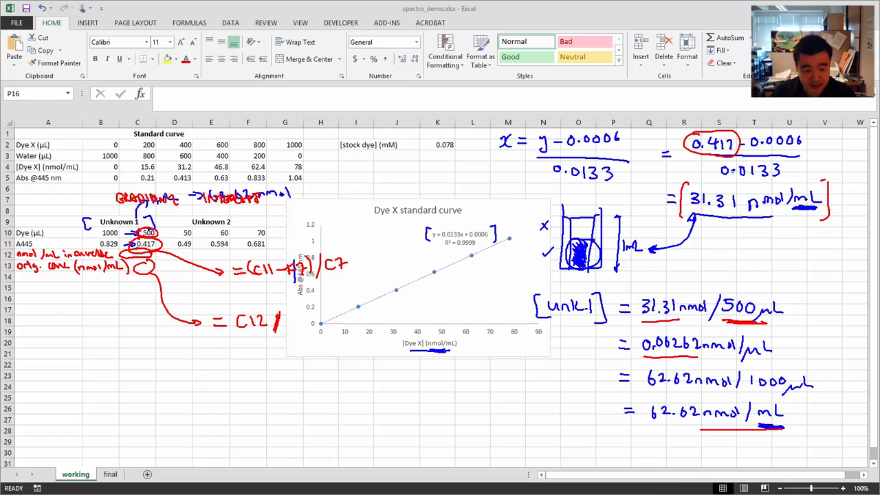
pyautogui.moveTo(292, 315); pyautogui.dragTo(295, 328)
pyautogui.moveTo(303, 316); pyautogui.dragTo(302, 316)
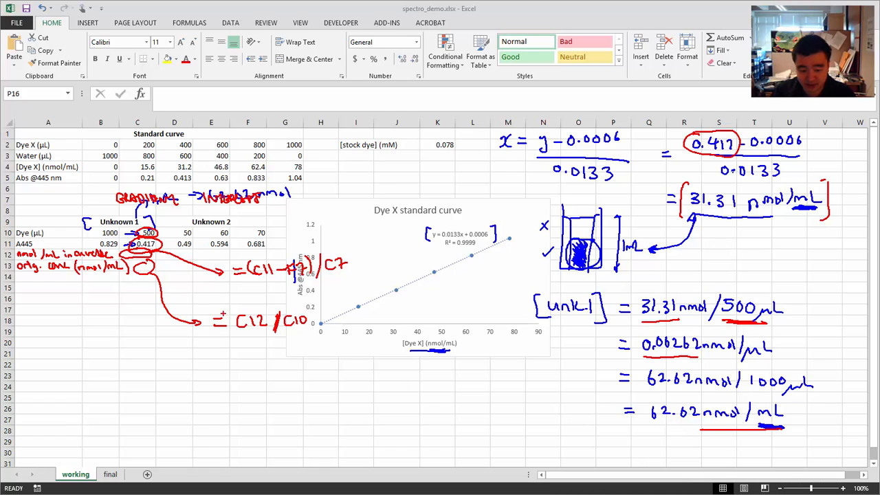
pyautogui.moveTo(233, 306); pyautogui.dragTo(235, 333)
pyautogui.moveTo(306, 303)
pyautogui.mouseDown()
pyautogui.moveTo(304, 325)
pyautogui.moveTo(328, 320)
pyautogui.mouseUp()
pyautogui.moveTo(328, 308); pyautogui.dragTo(323, 321)
pyautogui.moveTo(316, 314); pyautogui.dragTo(364, 308)
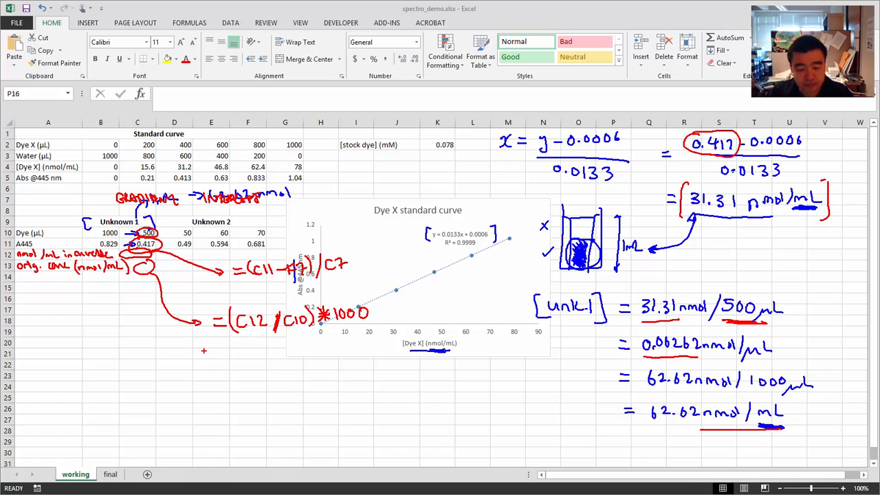
# - Clear the on-screen drawings and enter the label "[Dye X] in cuvette (nmol/mL)" in A12, widening column A to fit
pyautogui.press('Escape')
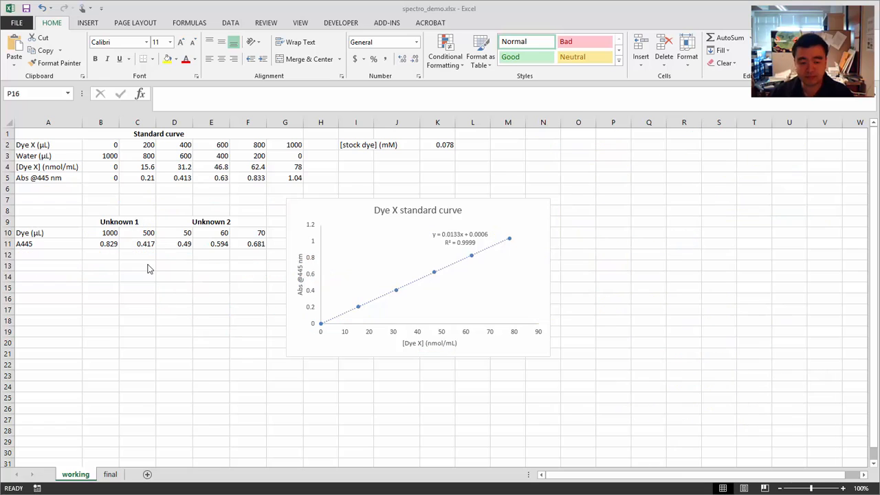
pyautogui.click(65, 254)
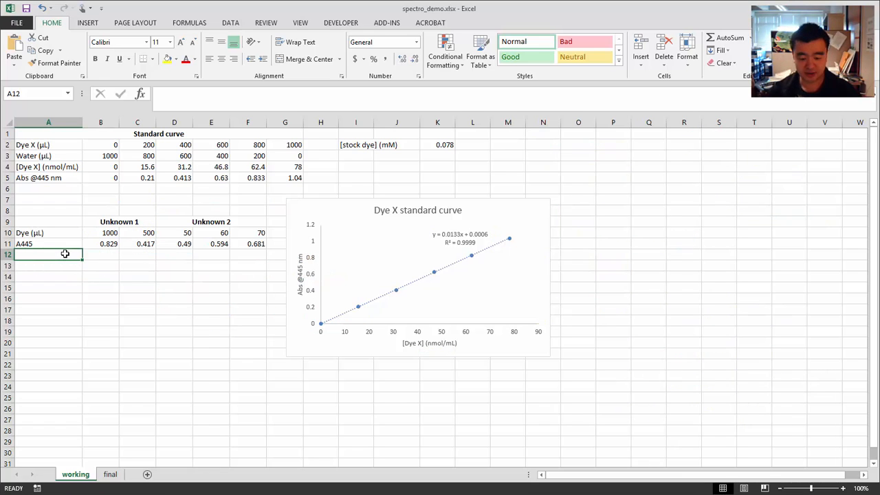
pyautogui.write('[')
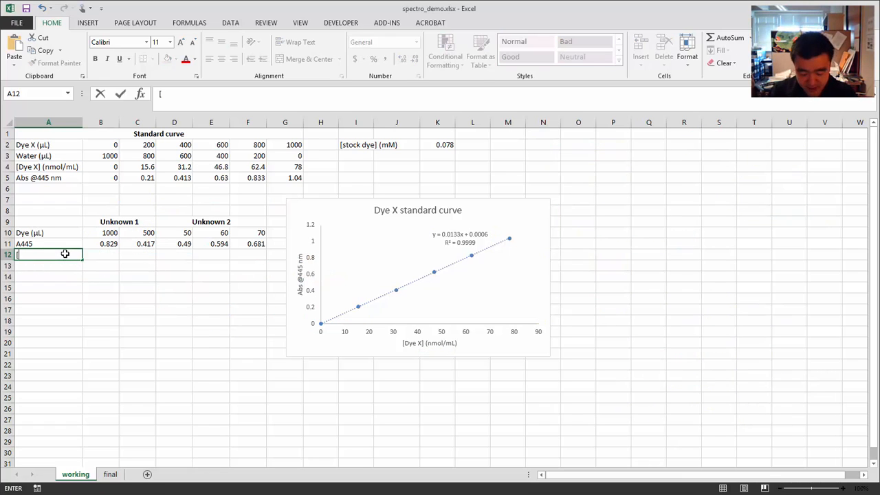
pyautogui.write('Dye X] in cuvette')
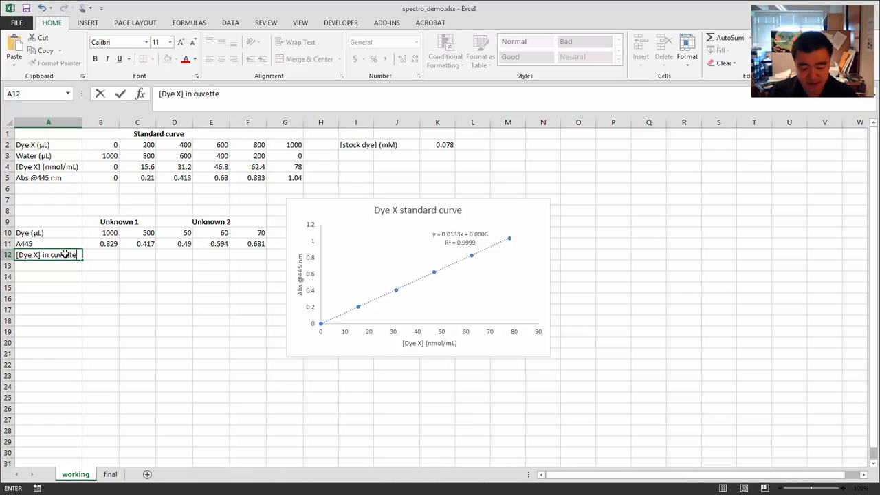
pyautogui.write(' (nmol/ml')
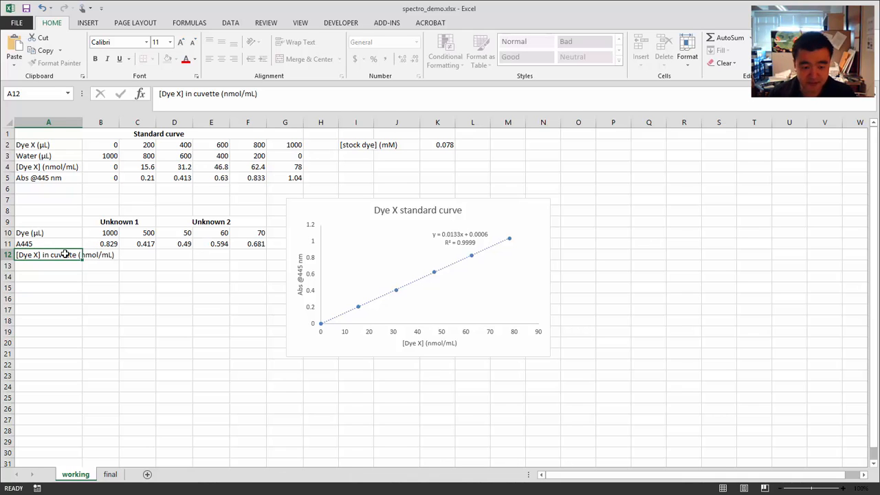
pyautogui.press('Tab')
pyautogui.moveTo(93, 128); pyautogui.dragTo(120, 126)
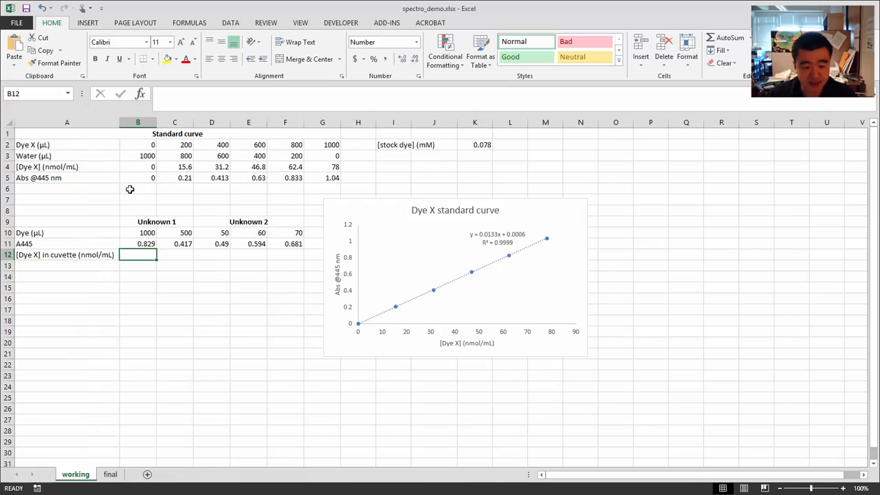
pyautogui.click(177, 254)
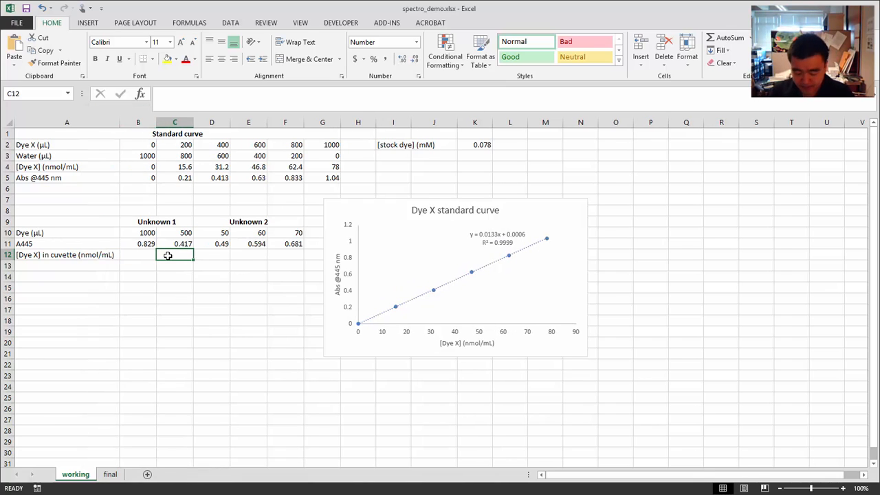
pyautogui.write('=')
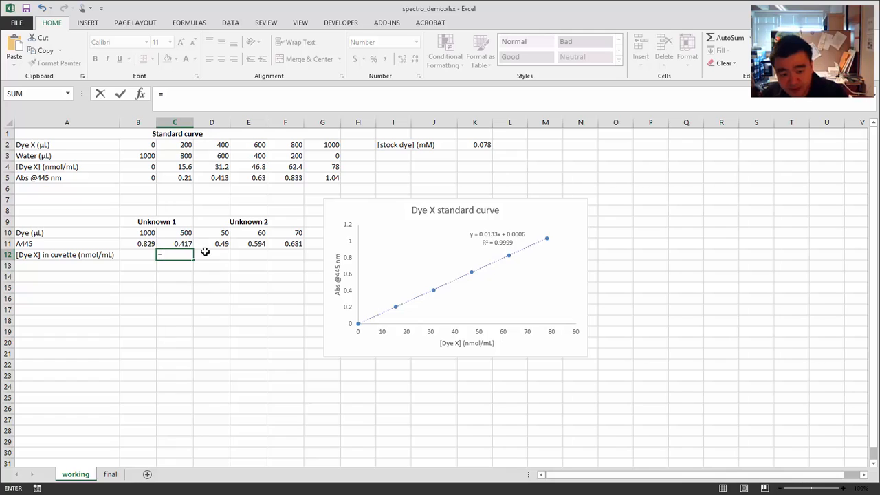
pyautogui.press('Escape')
# - Enter the trendline's slope 0.0133 in cell C7 and its intercept 0.0006 in cell F7
pyautogui.click(177, 198)
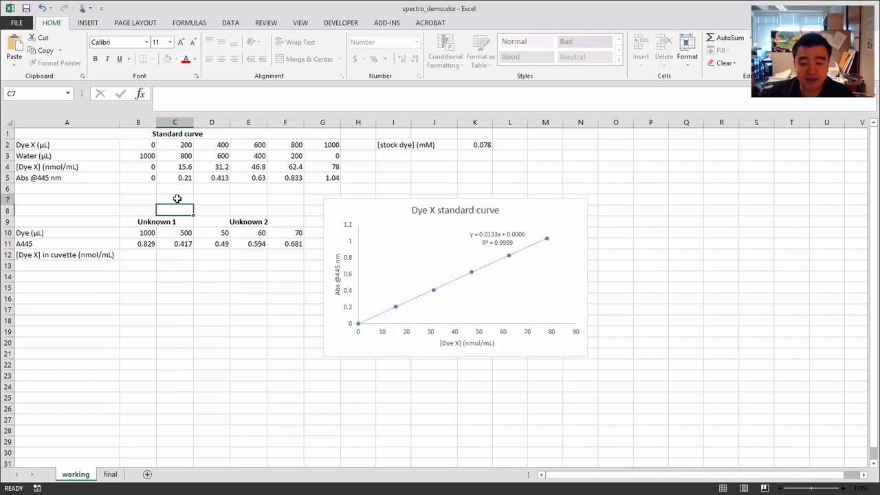
pyautogui.click(281, 200)
pyautogui.click(175, 199)
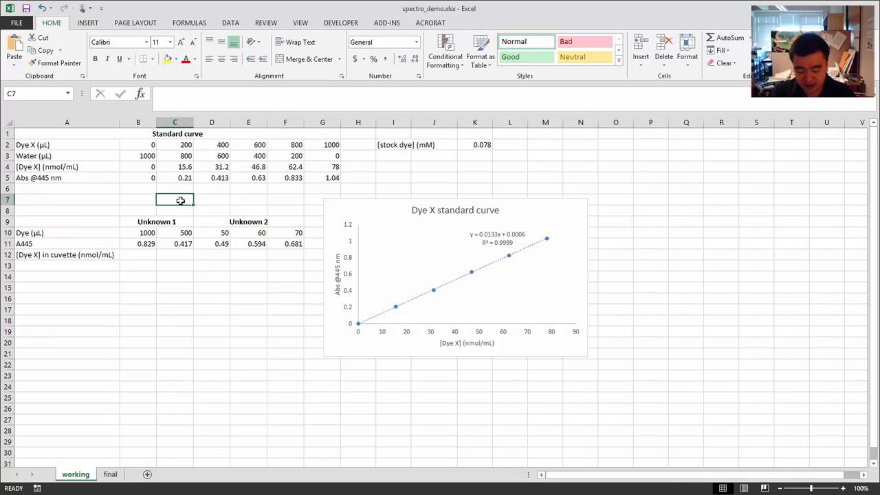
pyautogui.write('0.0133')
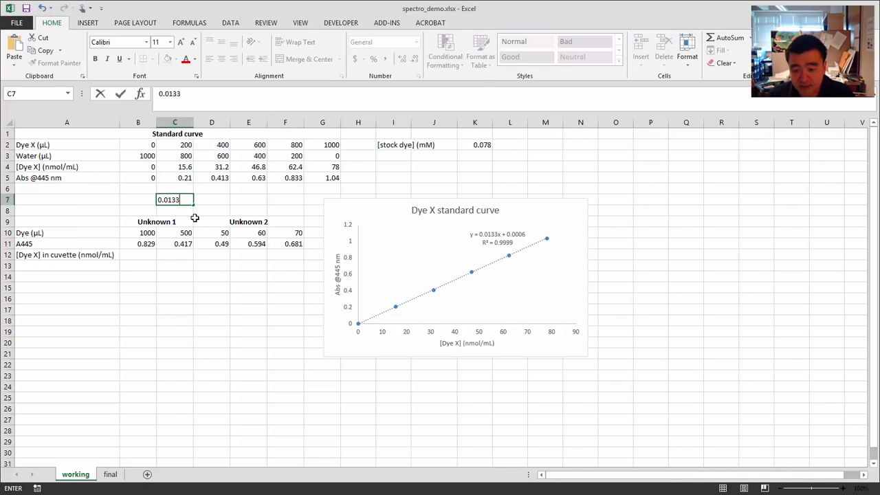
pyautogui.click(278, 200)
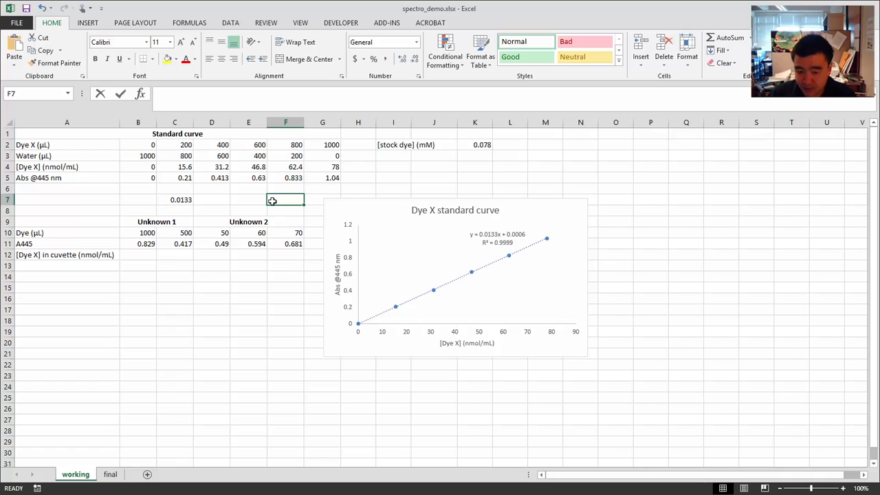
pyautogui.write('0.0006')
pyautogui.press('Return')
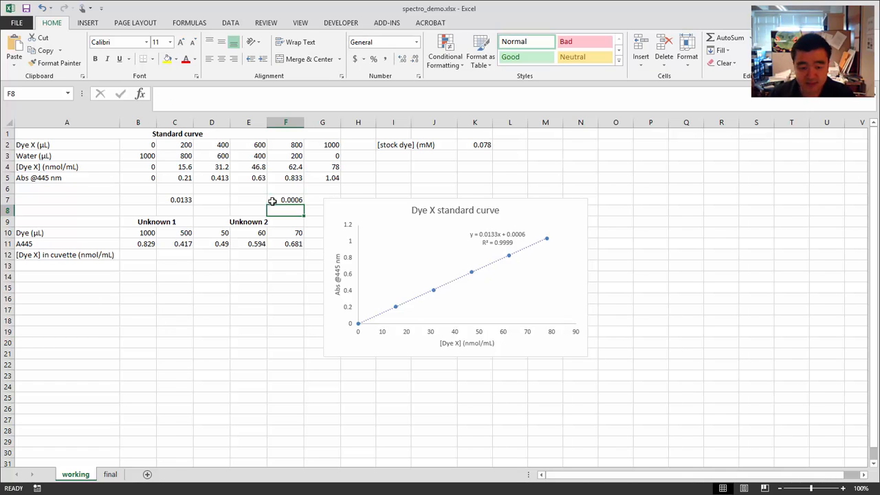
# - Label the slope value with "Gradient:" in B7 and the intercept value with "Intercept:" in E7
pyautogui.click(135, 200)
pyautogui.write('Gra')
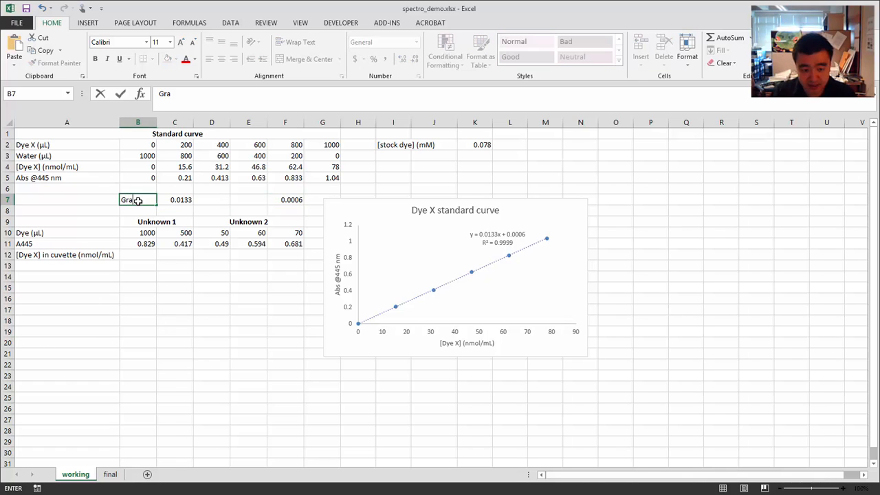
pyautogui.write('dient:')
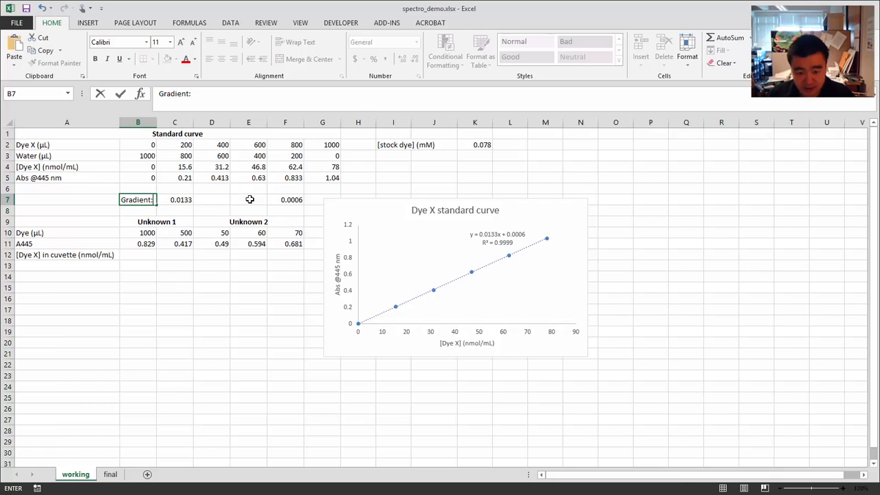
pyautogui.click(250, 199)
pyautogui.write('Integer')
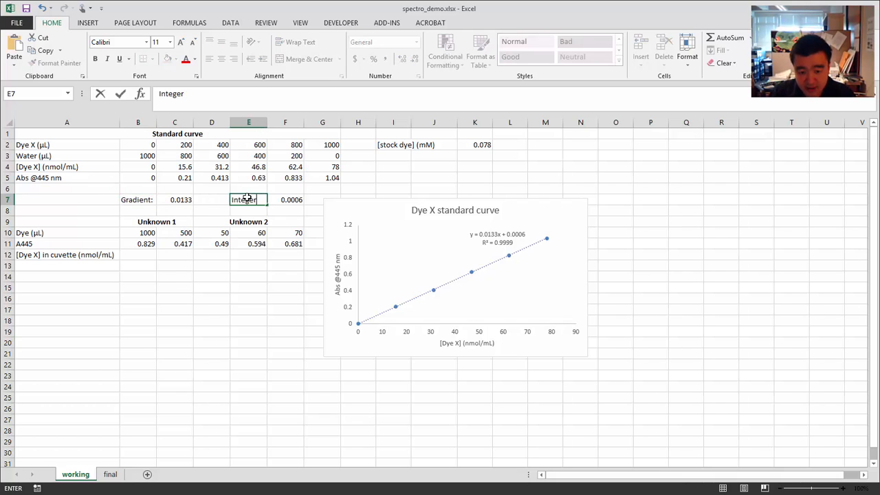
pyautogui.press('BackSpace')
pyautogui.press('BackSpace')
pyautogui.press('BackSpace')
pyautogui.write('rcept:')
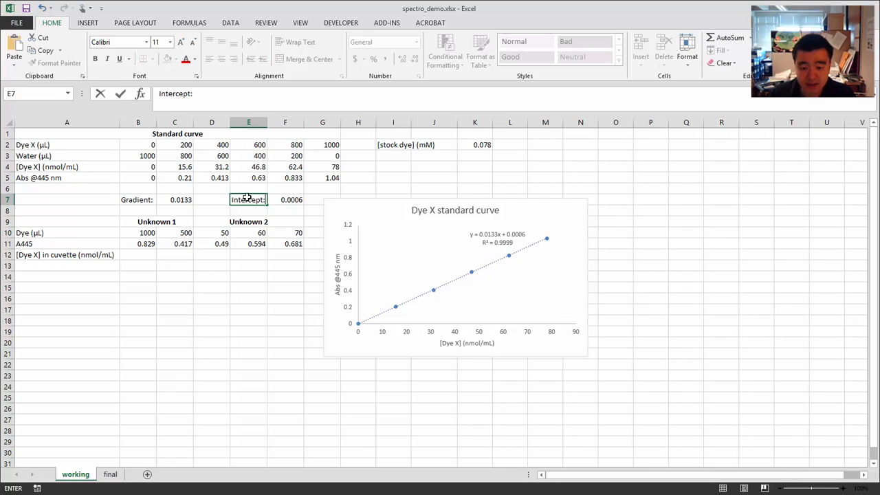
pyautogui.press('Return')
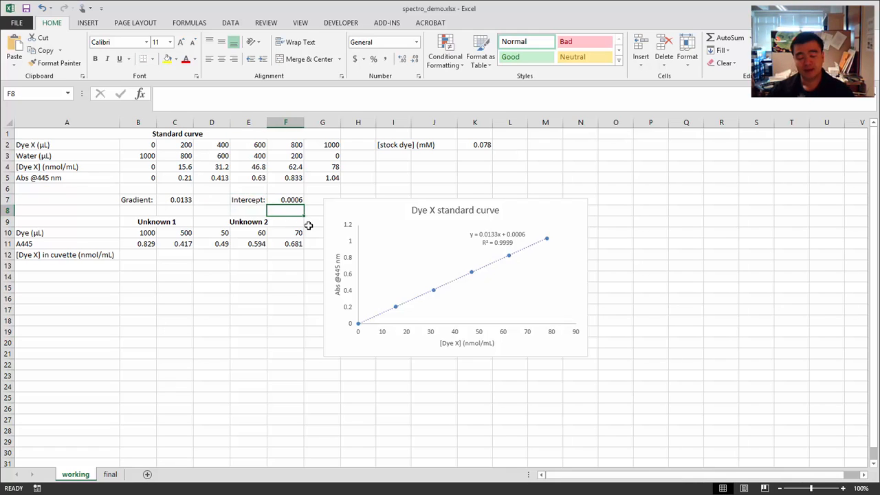
pyautogui.click(309, 253)
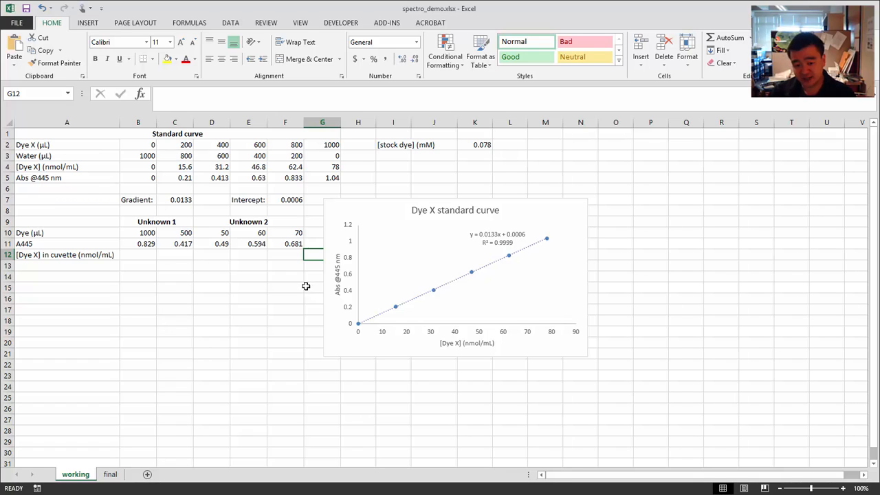
pyautogui.click(182, 199)
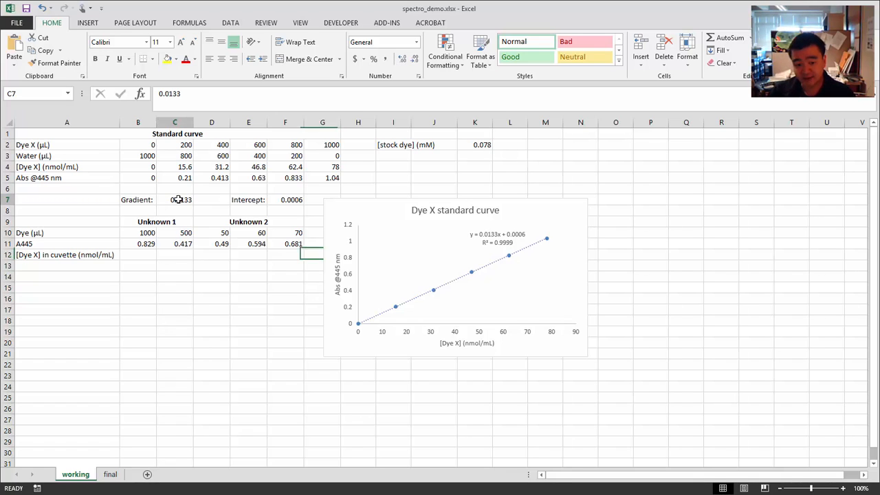
pyautogui.click(210, 200)
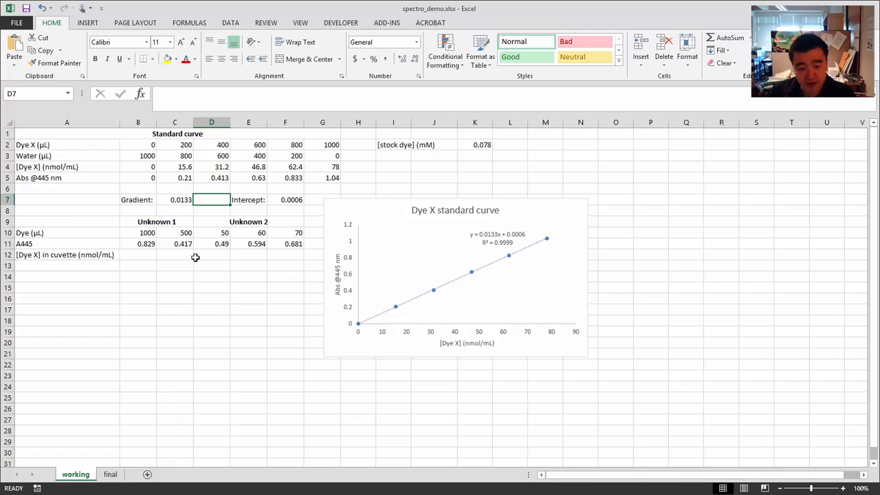
# - Enter the formula =(C11-F7)/C7 in C12 to calculate the cuvette concentration of the 500 µL Unknown 1 sample
pyautogui.click(173, 254)
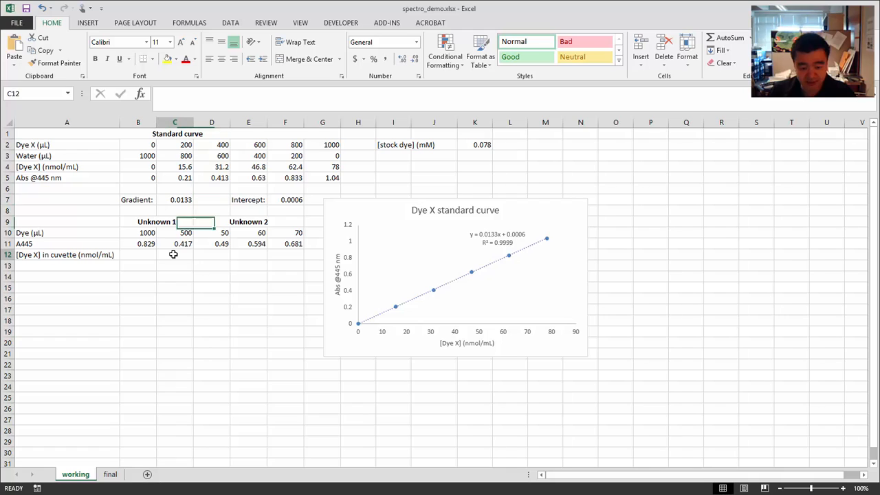
pyautogui.write('=')
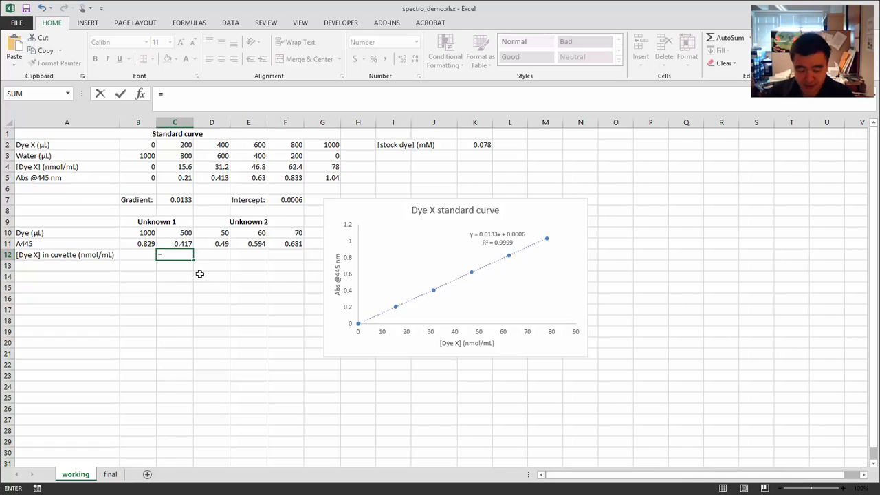
pyautogui.write('(')
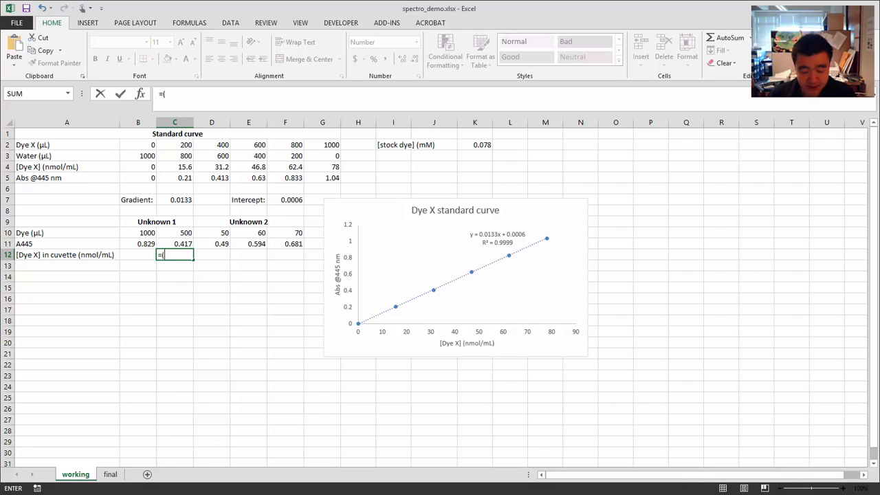
pyautogui.click(171, 243)
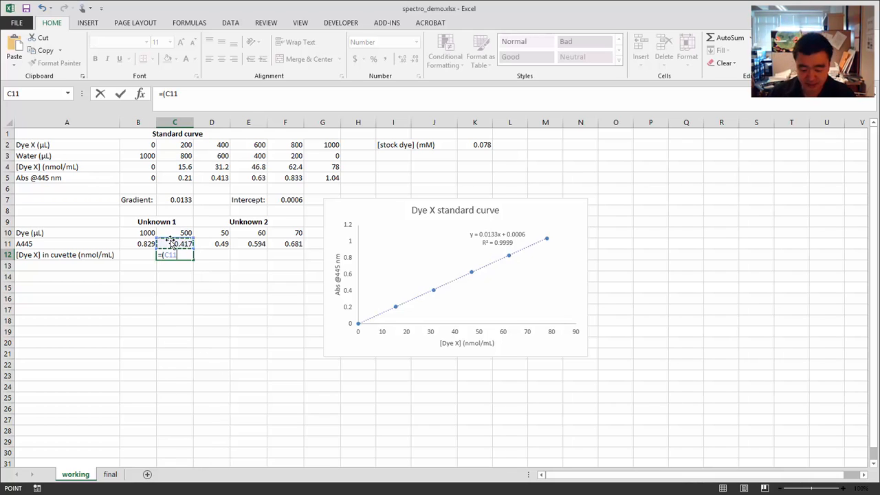
pyautogui.write('-')
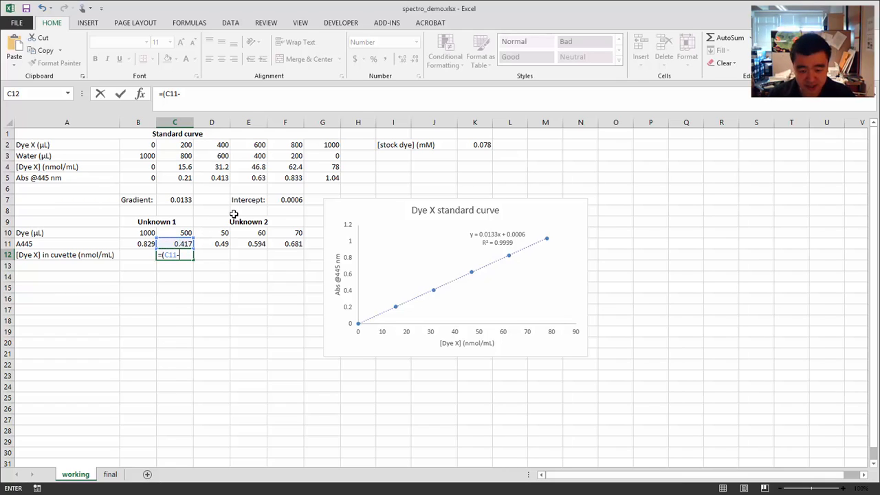
pyautogui.click(288, 200)
pyautogui.write(')/')
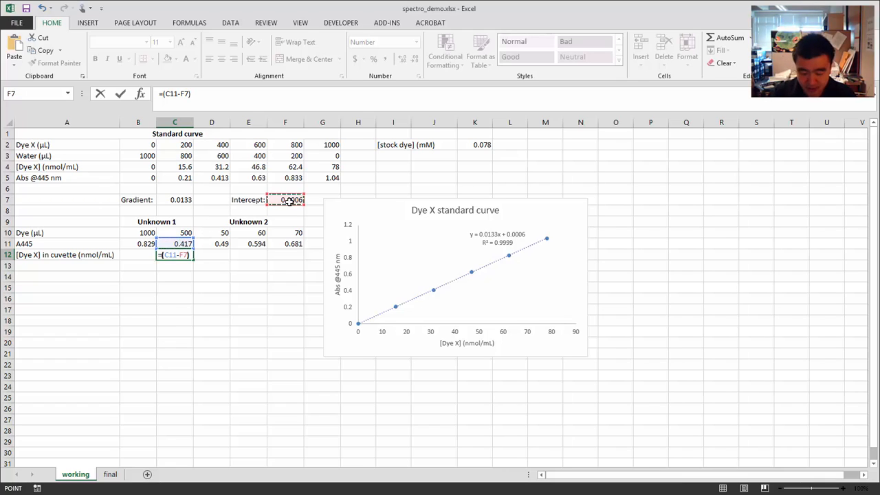
pyautogui.click(164, 199)
pyautogui.press('Return')
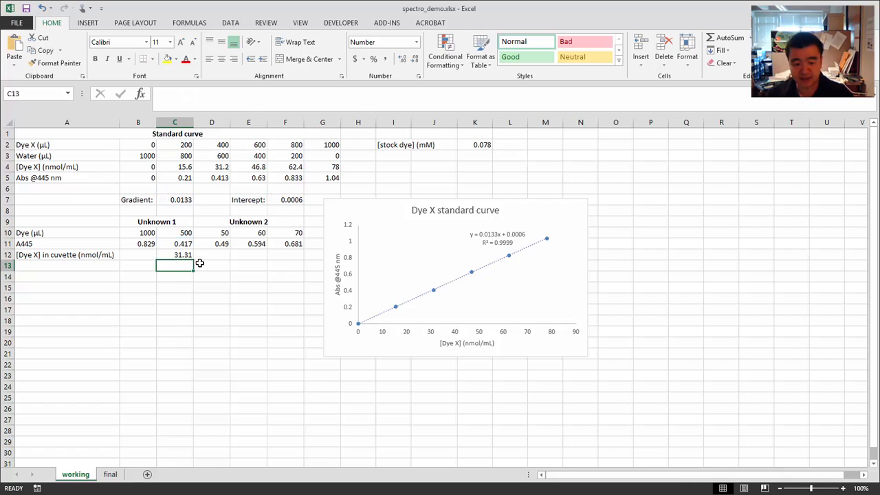
# - Make the gradient and intercept references in C12 absolute so the formula reads =(C11-$F$7)/$C$7
pyautogui.click(187, 255)
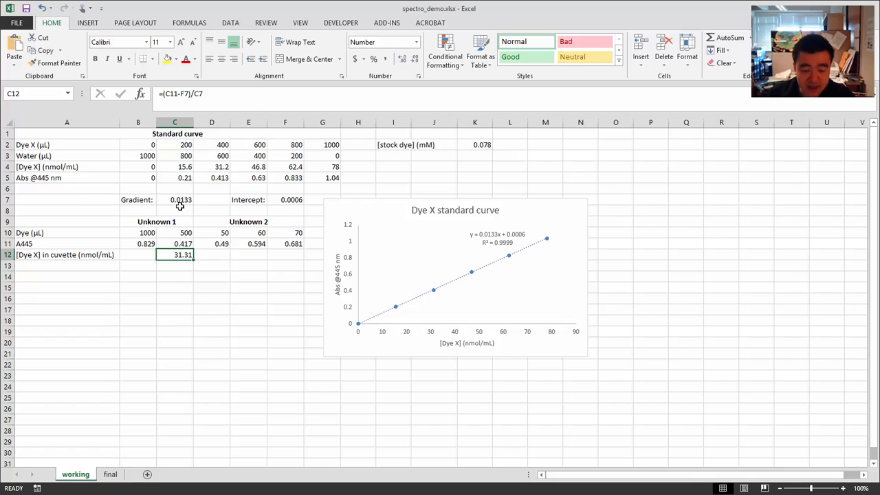
pyautogui.click(188, 94)
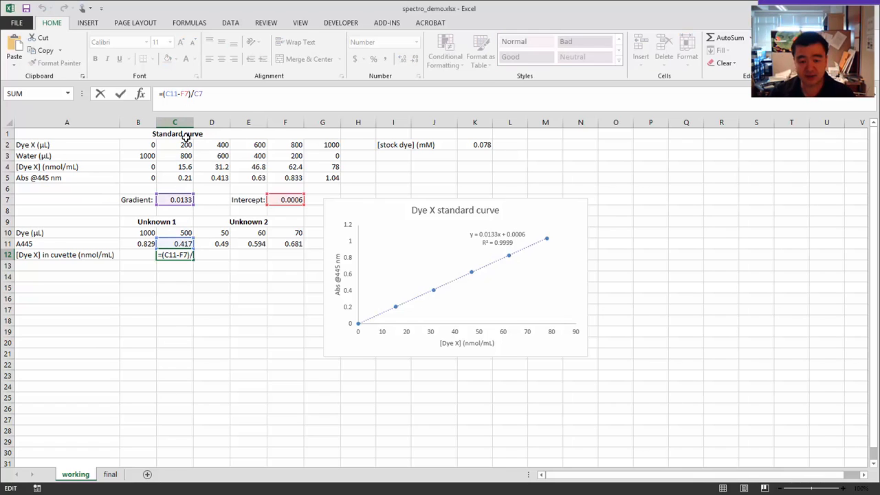
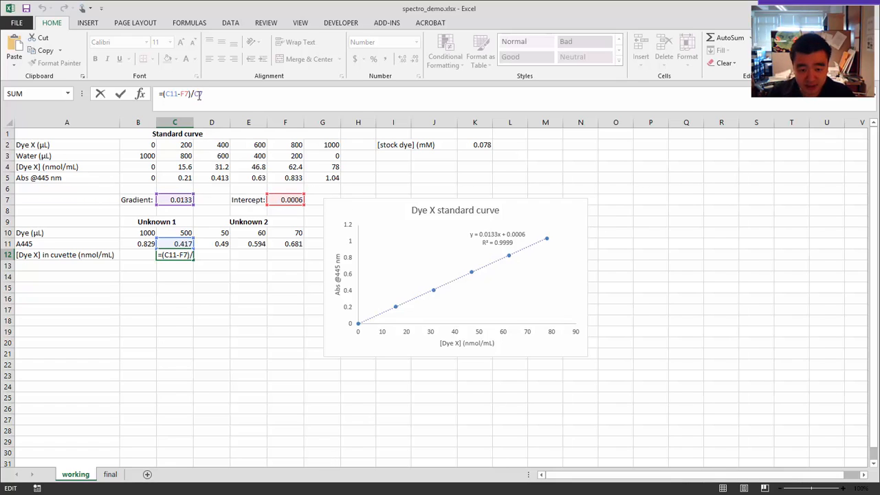
pyautogui.click(196, 94)
pyautogui.press('F4')
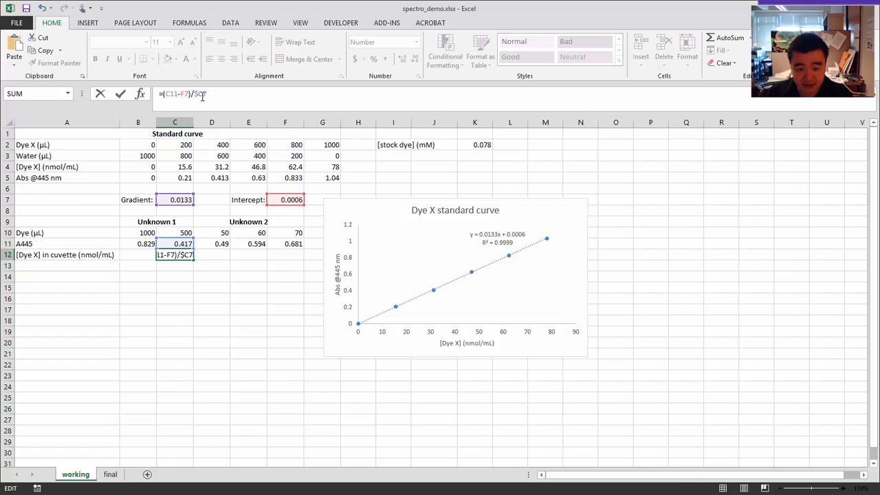
pyautogui.click(184, 94)
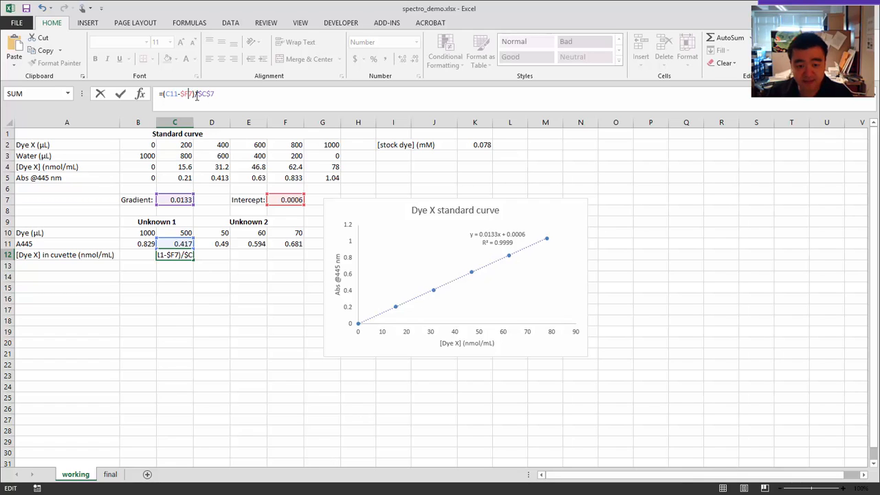
pyautogui.press('F4')
pyautogui.press('Return')
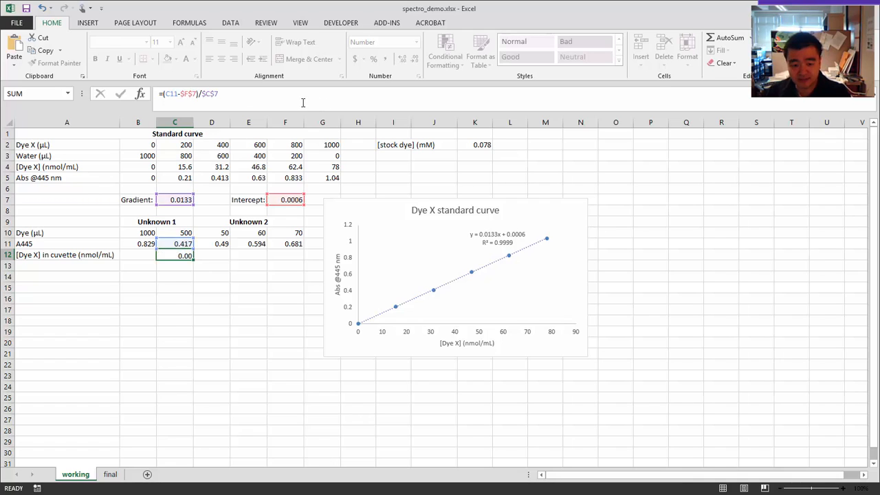
# - Fill the cuvette concentration formula from C12 into B12 for the 1000 µL Unknown 1 sample
pyautogui.click(185, 255)
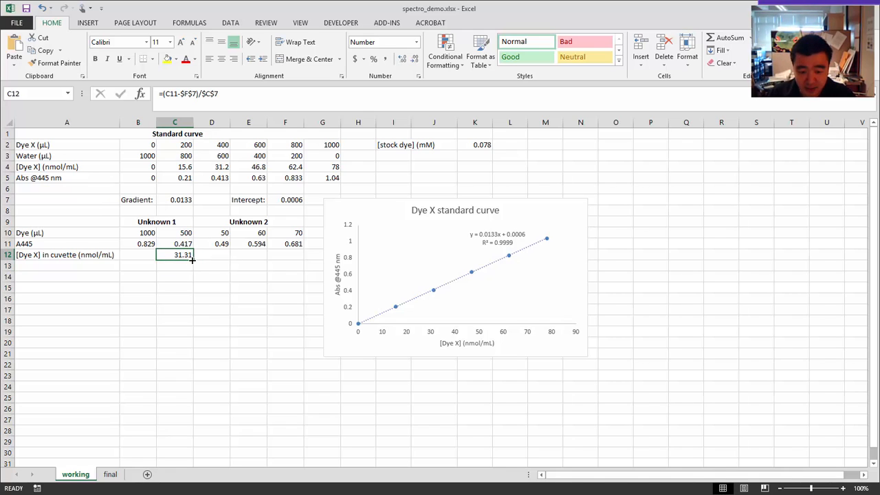
pyautogui.moveTo(193, 259); pyautogui.dragTo(137, 255)
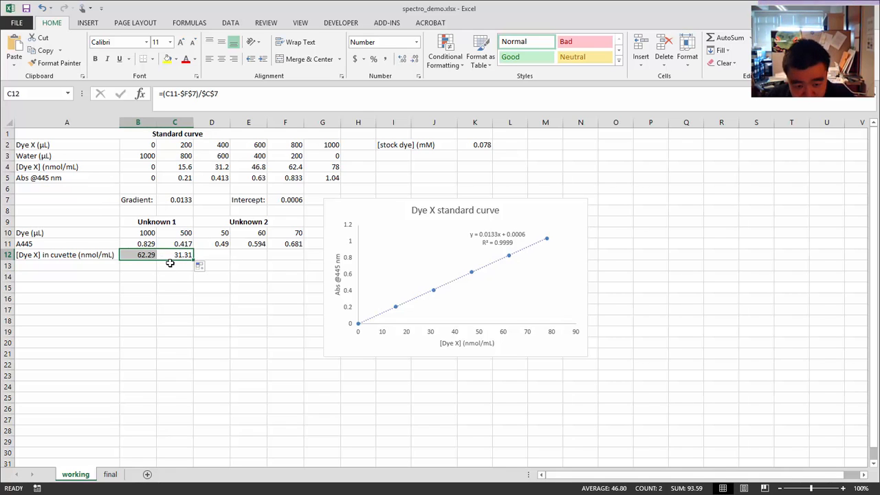
pyautogui.click(171, 255)
pyautogui.click(146, 255)
pyautogui.click(171, 252)
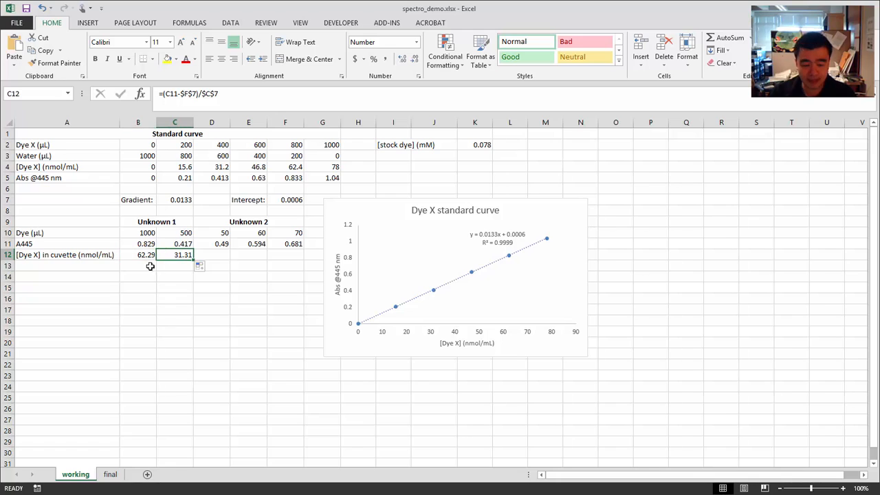
# - Enter the row label "[Dye X] original (nmol/mL)" in A13
pyautogui.click(99, 265)
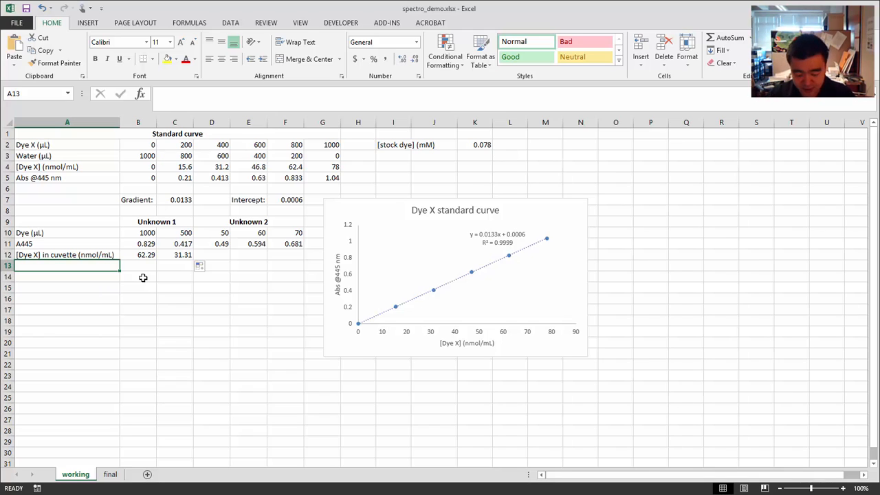
pyautogui.write('[D')
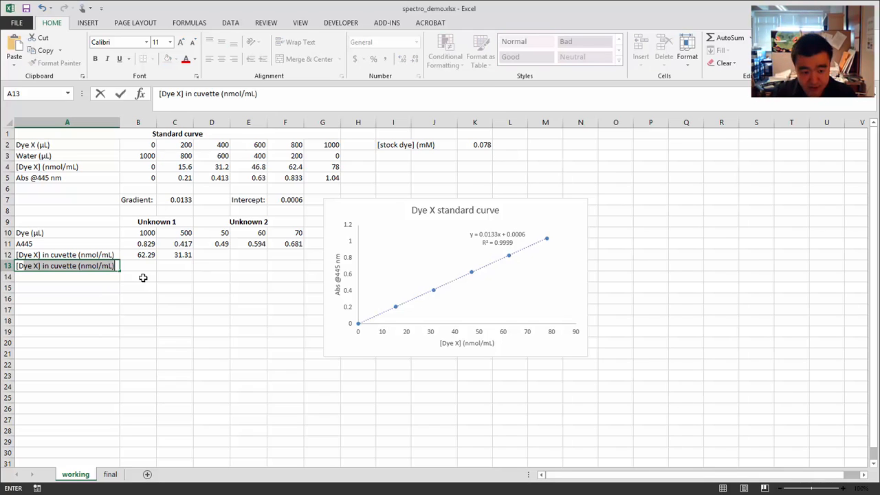
pyautogui.write('ye X] o')
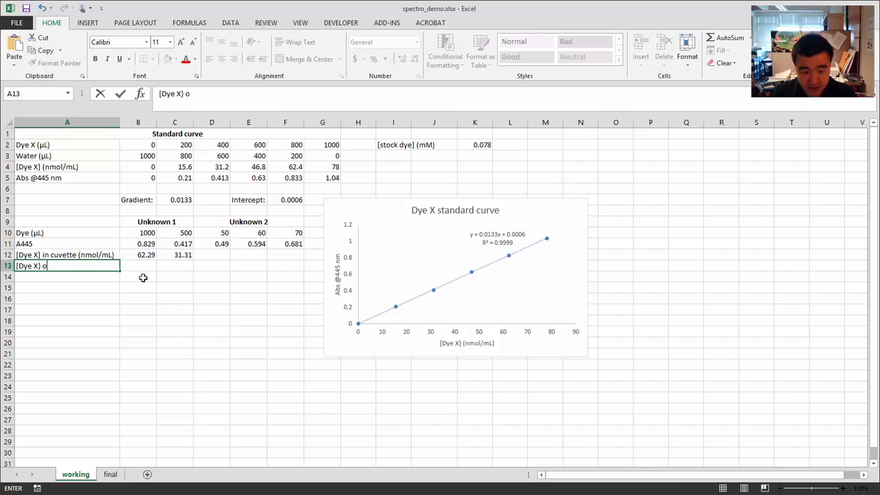
pyautogui.write('rigina')
pyautogui.press('BackSpace')
pyautogui.press('BackSpace')
pyautogui.press('BackSpace')
pyautogui.press('BackSpace')
pyautogui.press('BackSpace')
pyautogui.press('BackSpace')
pyautogui.press('BackSpace')
pyautogui.press('BackSpace')
pyautogui.write('] rigina')
pyautogui.press('BackSpace')
pyautogui.press('BackSpace')
pyautogui.press('BackSpace')
pyautogui.press('BackSpace')
pyautogui.press('BackSpace')
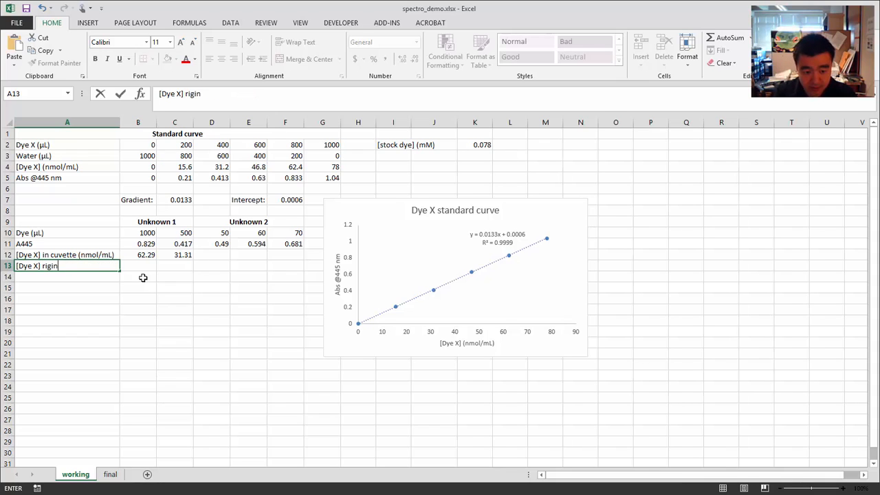
pyautogui.press('BackSpace')
pyautogui.write('original')
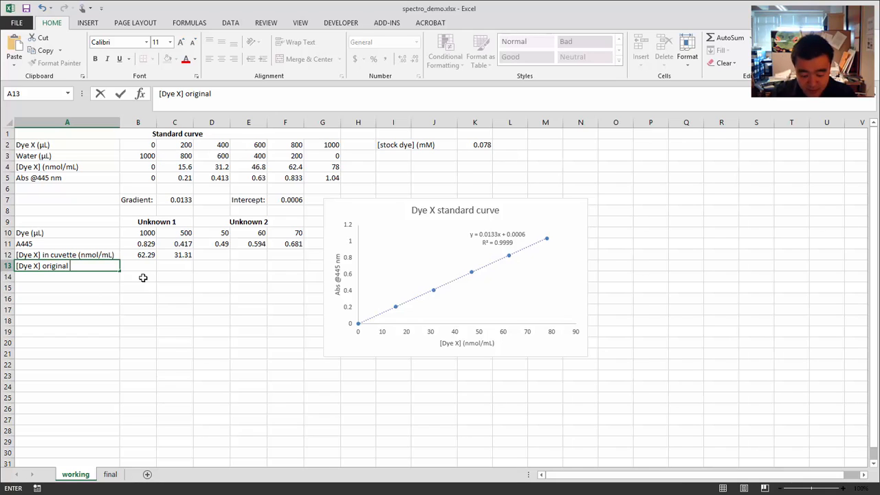
pyautogui.write(' (nmol/mL')
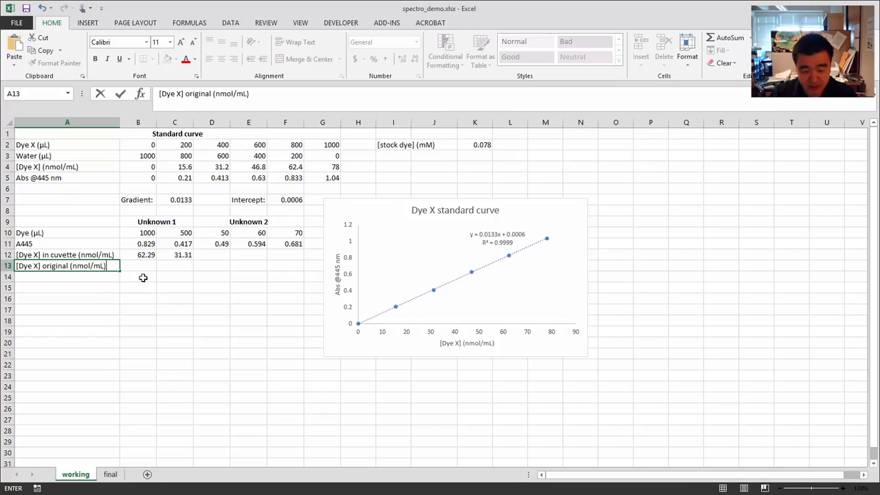
pyautogui.press('Return')
# - Enter the formula =C12/C10*1000 in C13 to calculate the original concentration from the 500 µL Unknown 1 sample
pyautogui.click(170, 268)
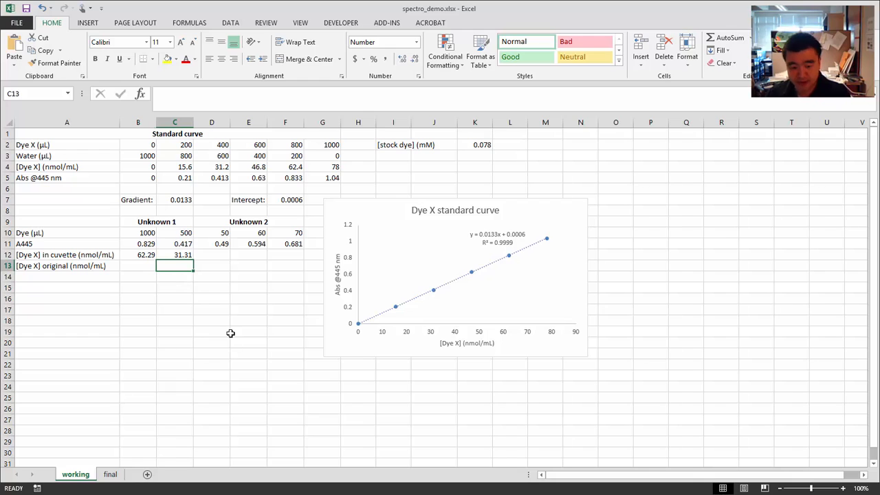
pyautogui.write('=')
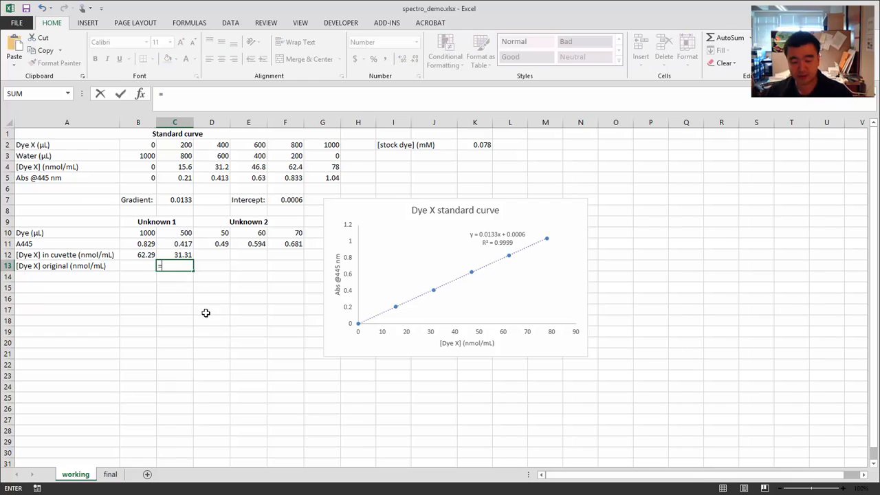
pyautogui.click(169, 254)
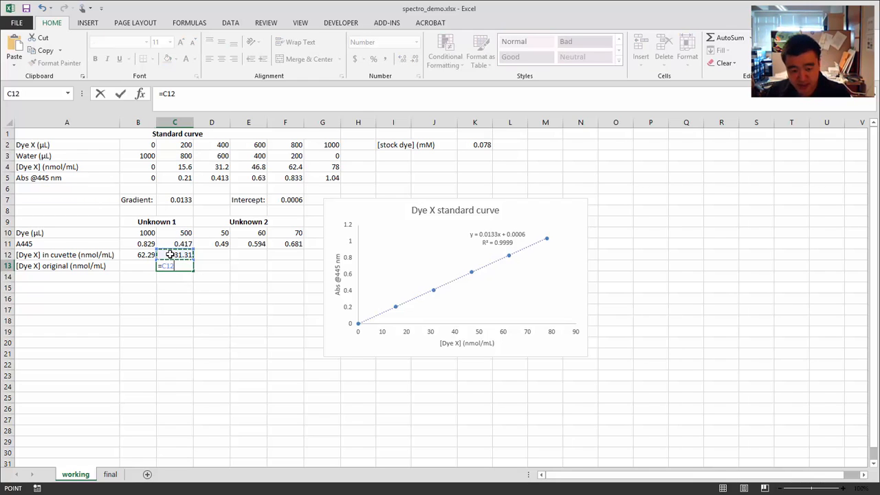
pyautogui.write('/')
pyautogui.click(170, 232)
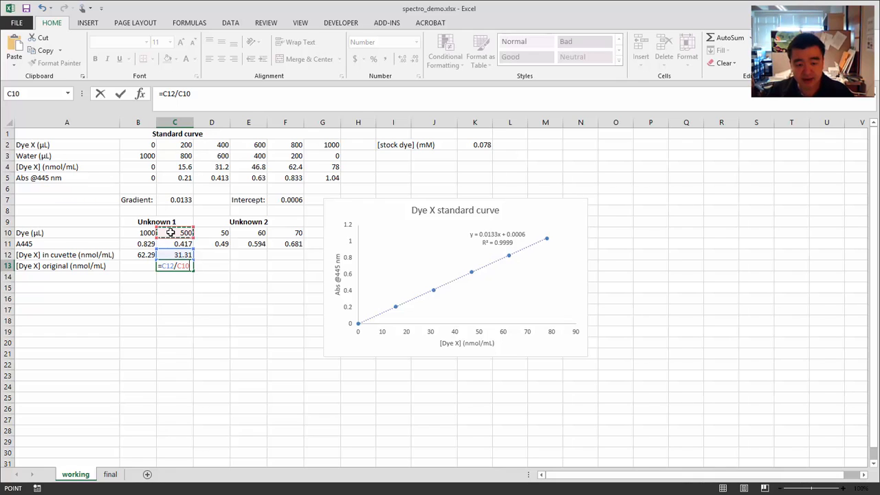
pyautogui.write('*1000')
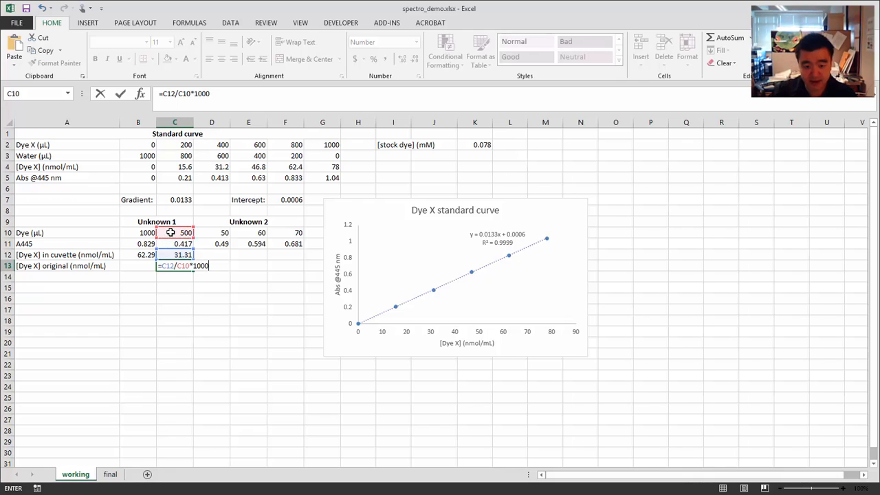
pyautogui.press('Return')
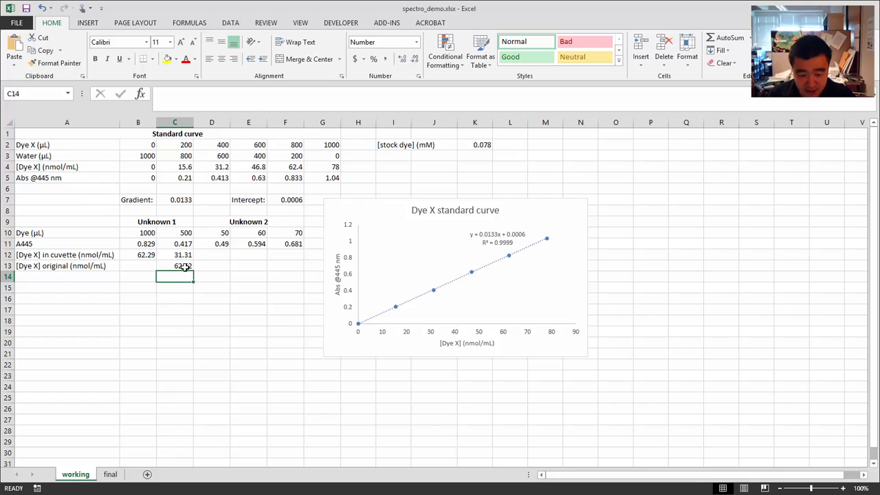
# - Fill the original concentration formula from C13 into B13 for the 1000 µL Unknown 1 sample
pyautogui.click(181, 267)
pyautogui.moveTo(193, 270); pyautogui.dragTo(131, 273)
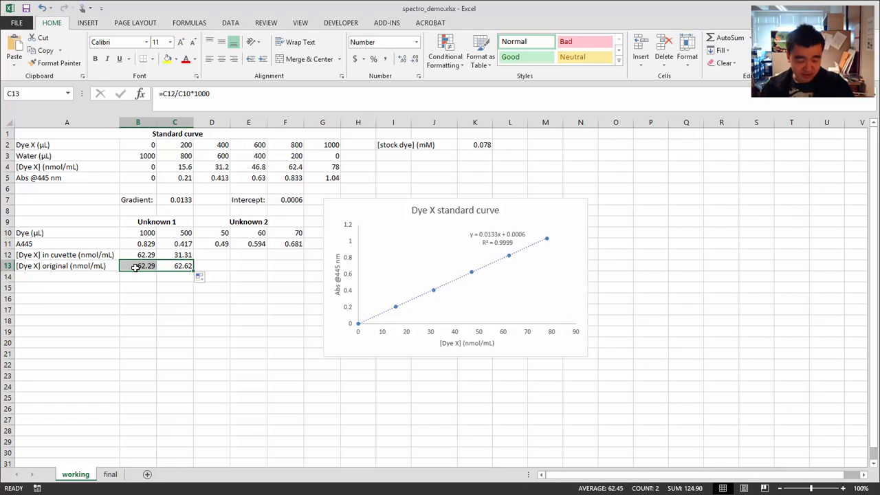
pyautogui.click(137, 266)
pyautogui.click(165, 267)
pyautogui.click(148, 265)
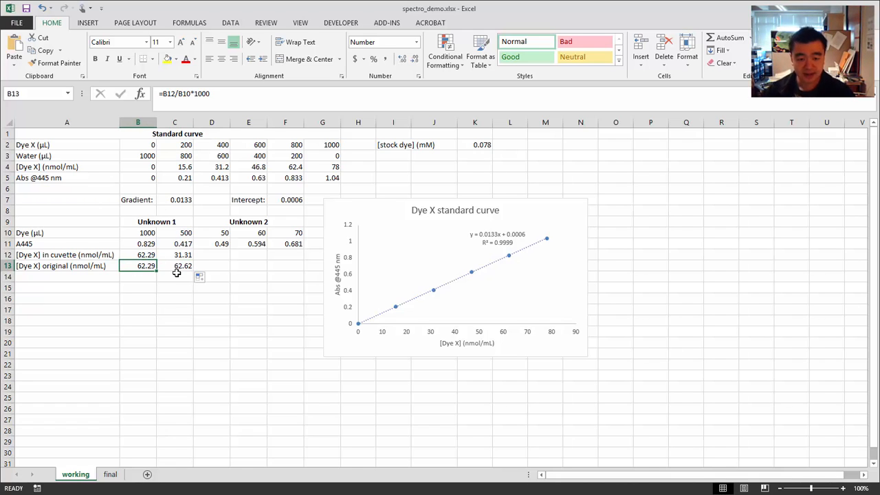
pyautogui.click(147, 275)
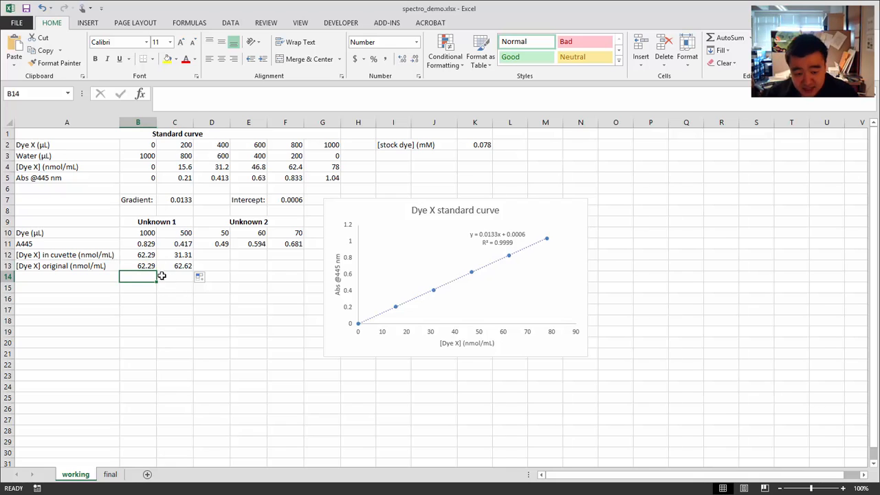
# - Enter the row label "Average [Dye X] original (nmol/mL)" in A14 and widen column A to fit it
pyautogui.click(97, 277)
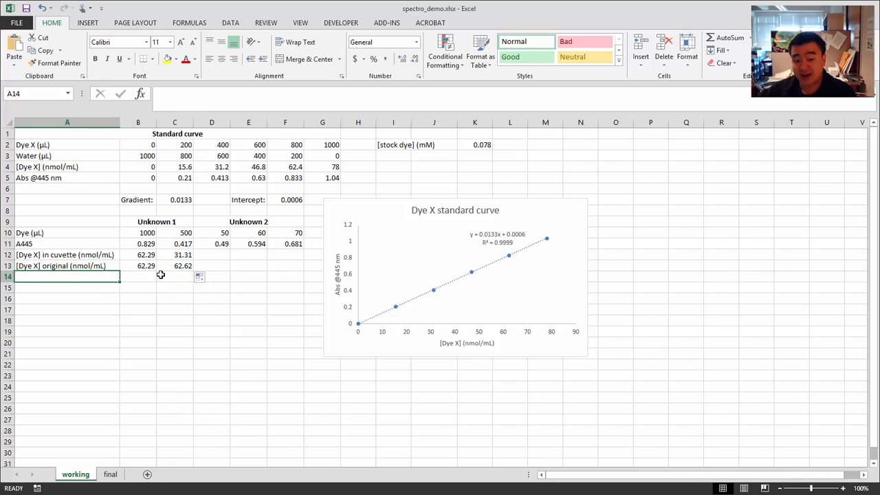
pyautogui.click(159, 232)
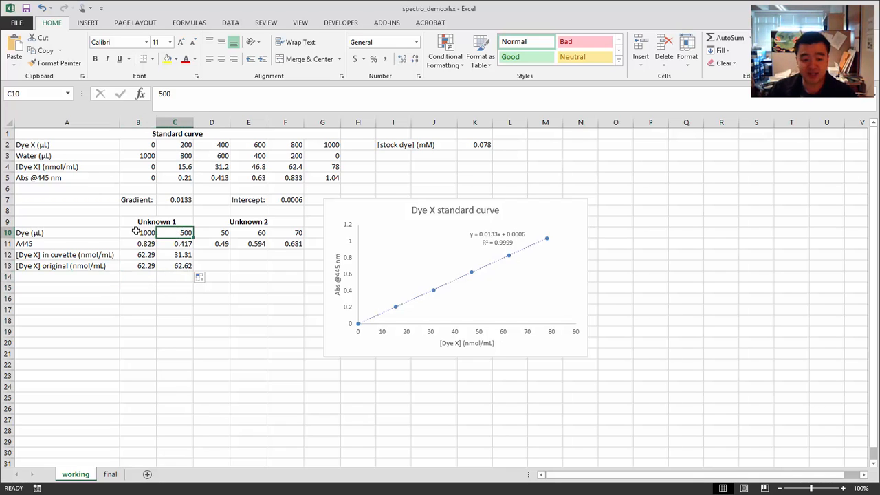
pyautogui.click(136, 232)
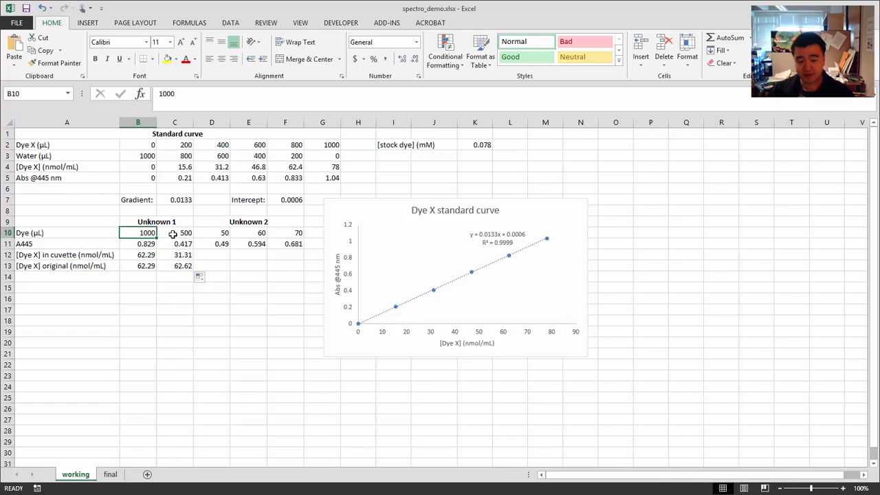
pyautogui.click(103, 276)
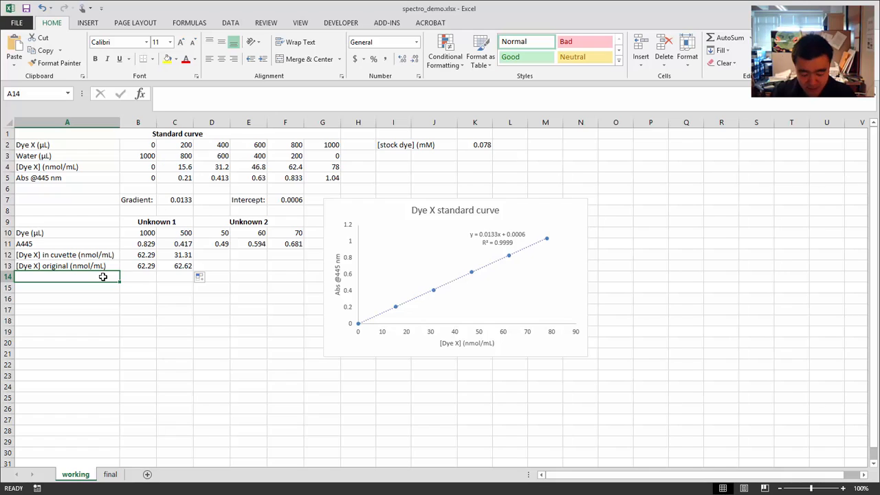
pyautogui.write('Average [Dy')
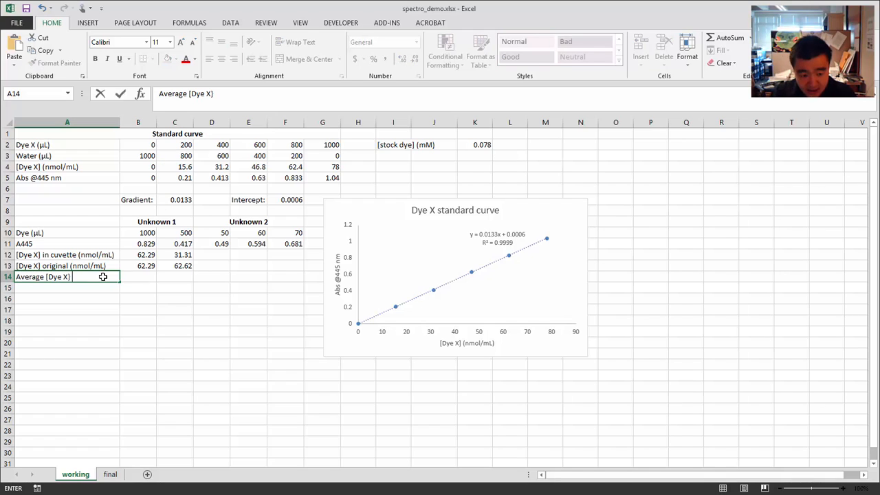
pyautogui.write('e X}')
pyautogui.press('BackSpace')
pyautogui.write('] origin')
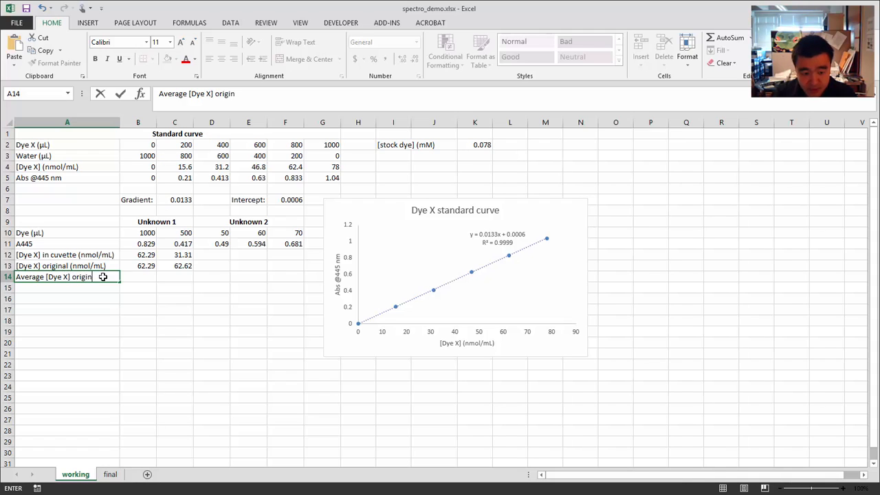
pyautogui.write('al (nmol/ml')
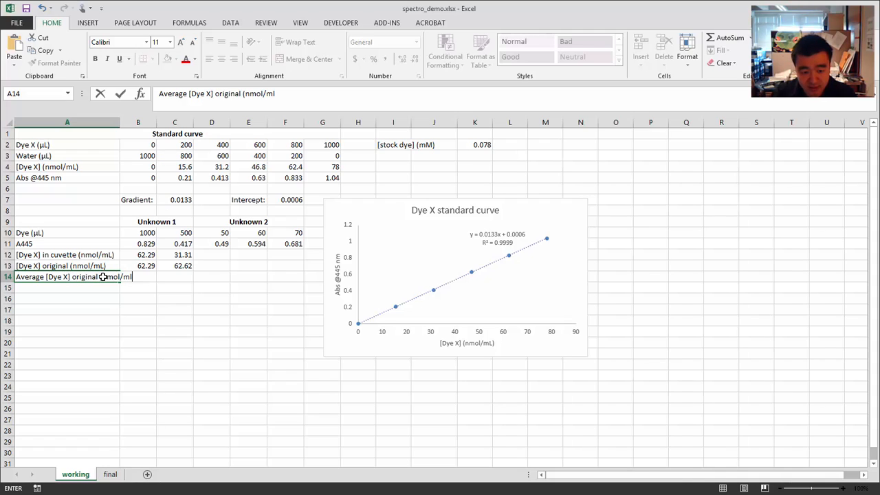
pyautogui.write('L)')
pyautogui.press('Return')
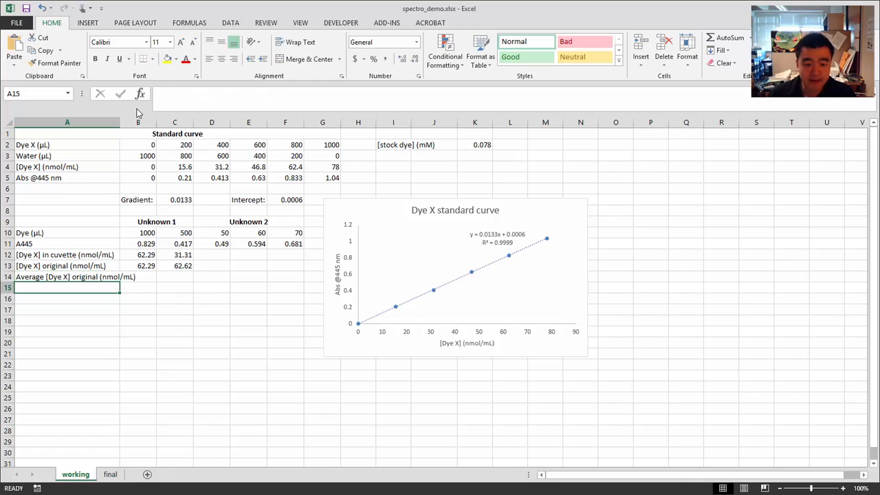
pyautogui.moveTo(120, 122); pyautogui.dragTo(141, 121)
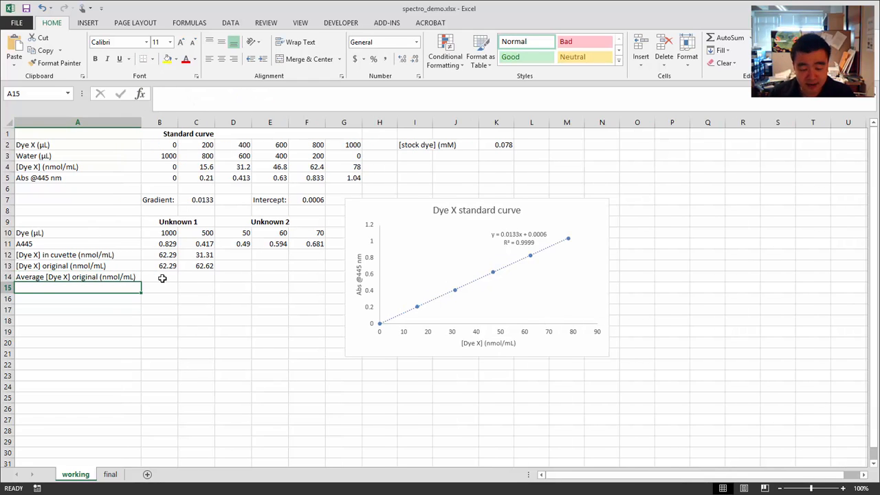
# - Merge and center cells B14:C14 beneath the two Unknown 1 original concentrations
pyautogui.click(162, 277)
pyautogui.click(186, 277)
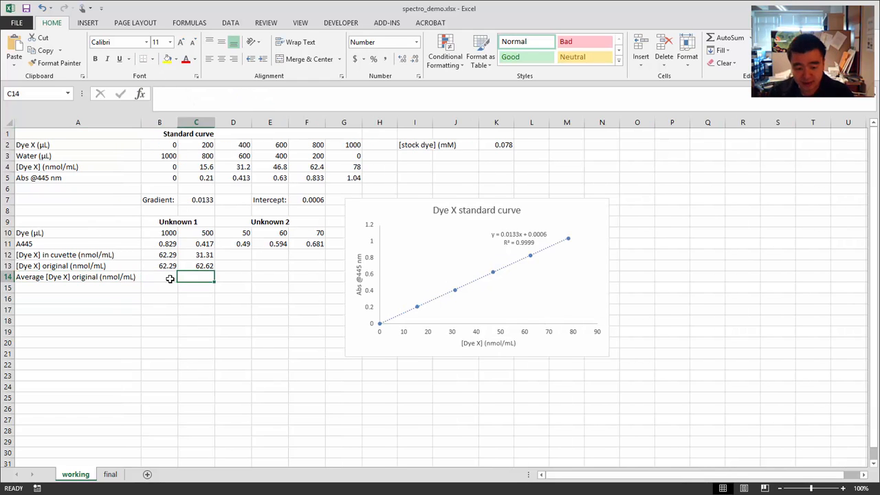
pyautogui.moveTo(170, 278); pyautogui.dragTo(173, 277)
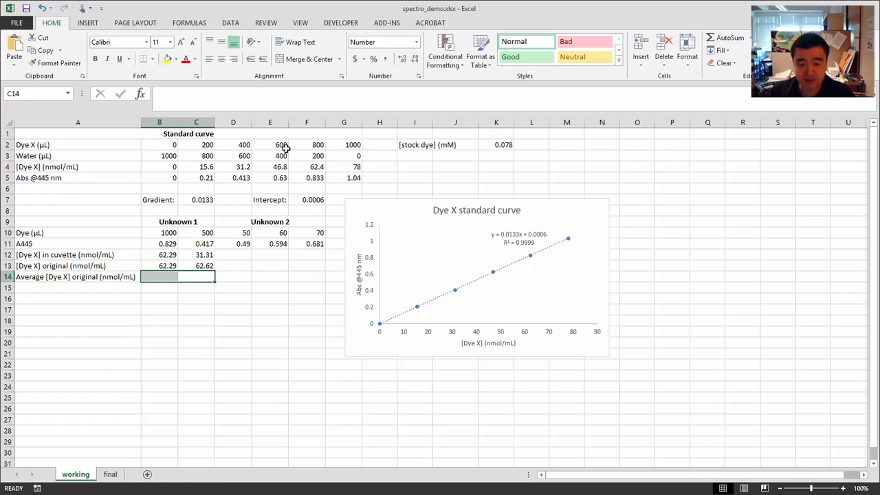
pyautogui.click(312, 61)
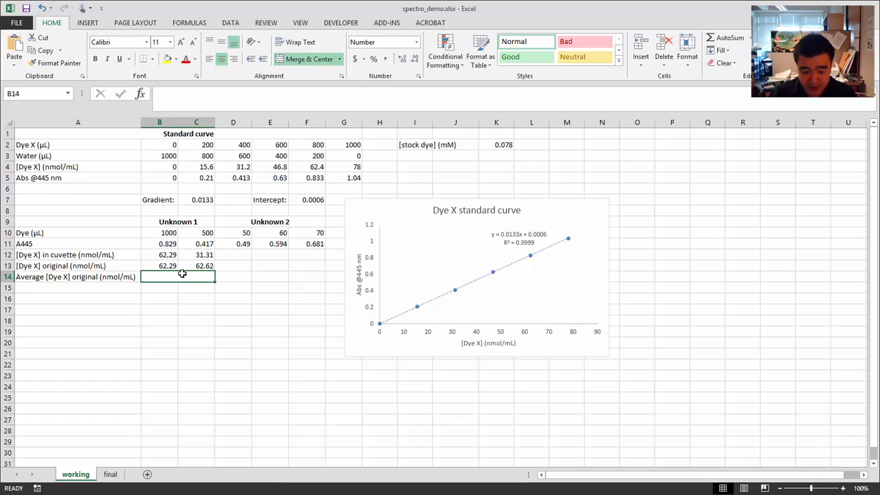
# - Enter =AVERAGE(B13:C13) in the merged cell B14 to average the Unknown 1 original concentrations
pyautogui.write('=average(')
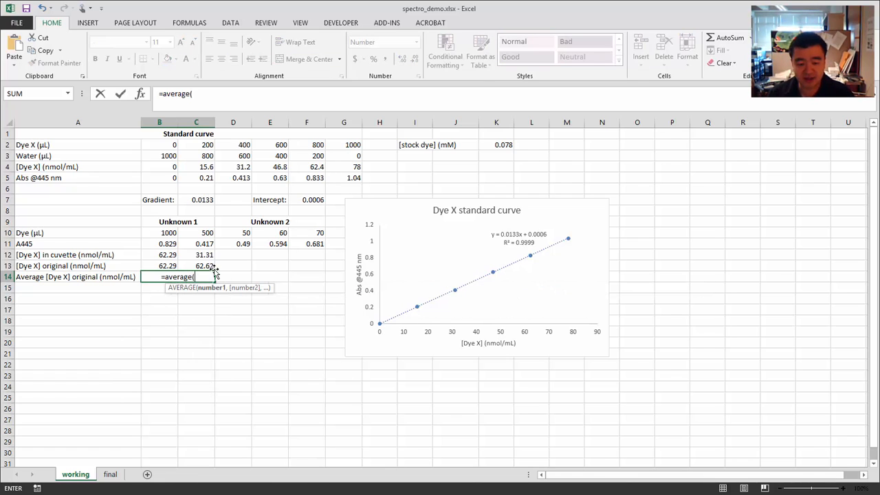
pyautogui.moveTo(151, 265); pyautogui.dragTo(206, 266)
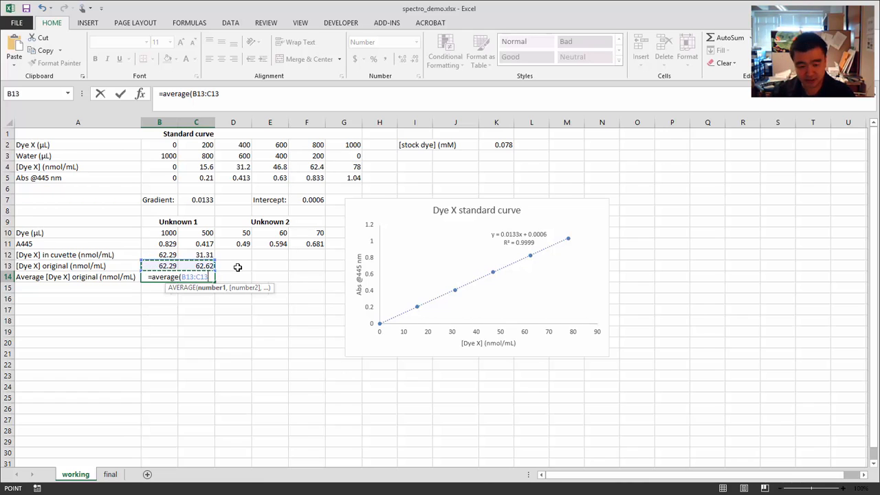
pyautogui.write(')')
pyautogui.press('Return')
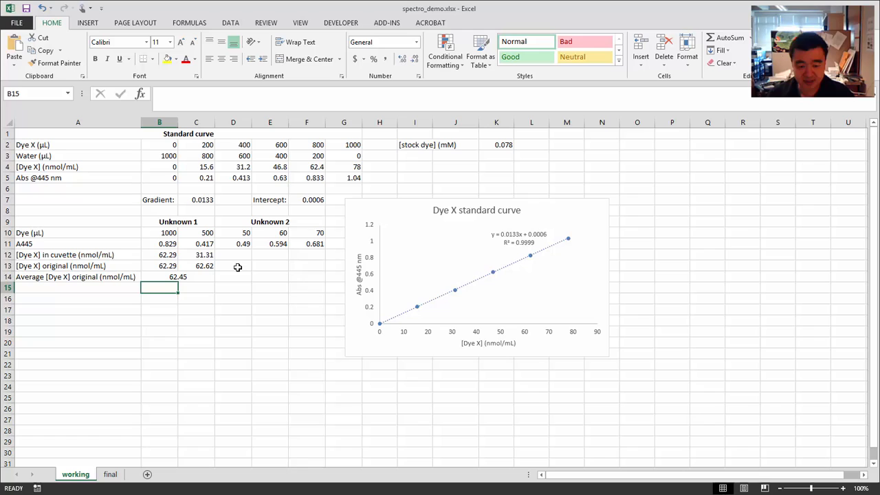
pyautogui.click(199, 276)
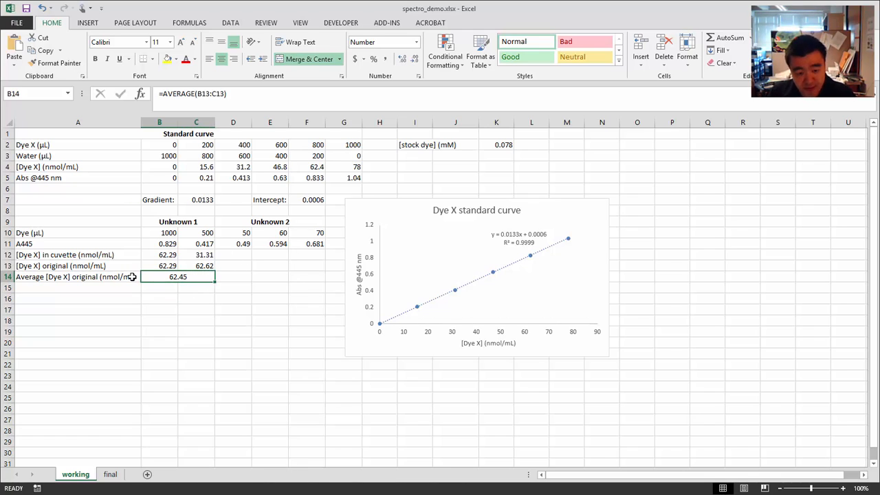
pyautogui.click(181, 221)
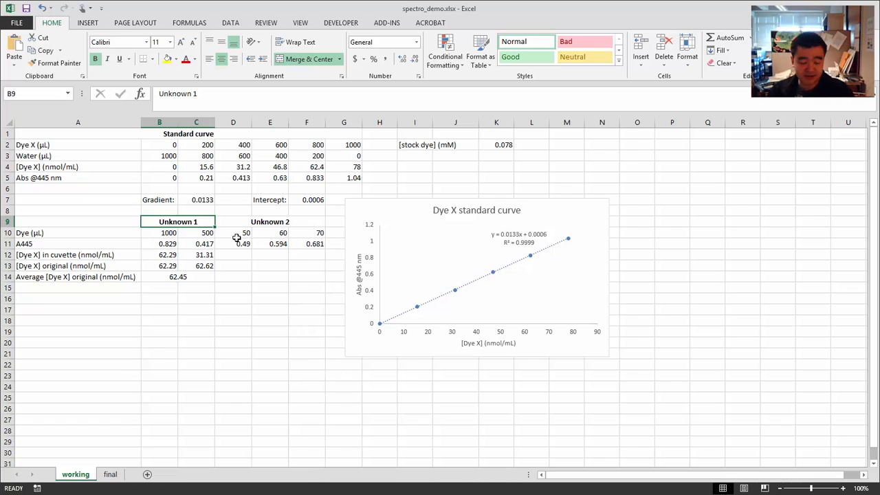
pyautogui.click(355, 216)
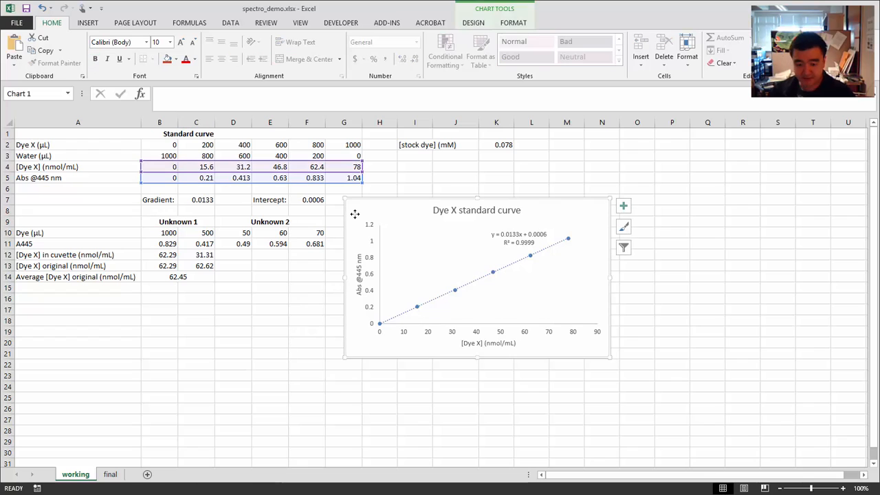
pyautogui.click(333, 216)
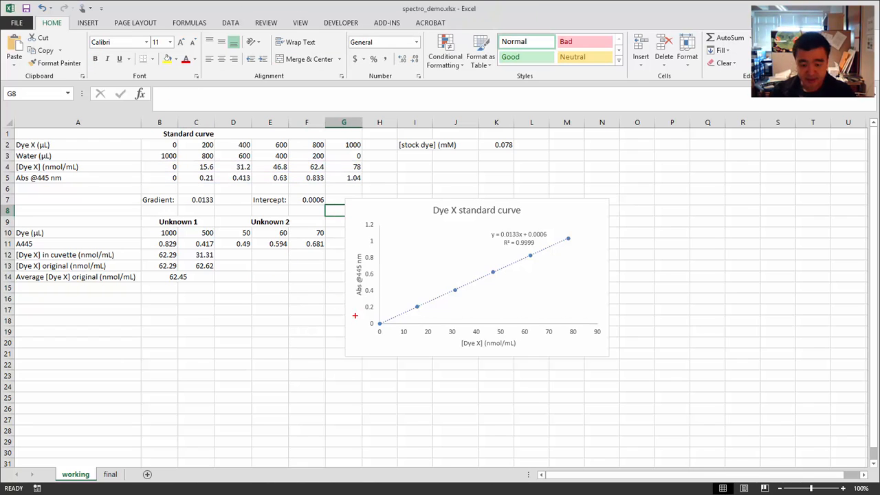
# - Annotate the screen by circling the Unknown 2 heading and its 50 µL volume, and sketch a cuvette with a thin dye layer below the table
pyautogui.moveTo(253, 226)
pyautogui.mouseDown()
pyautogui.moveTo(307, 219)
pyautogui.moveTo(255, 214)
pyautogui.mouseUp()
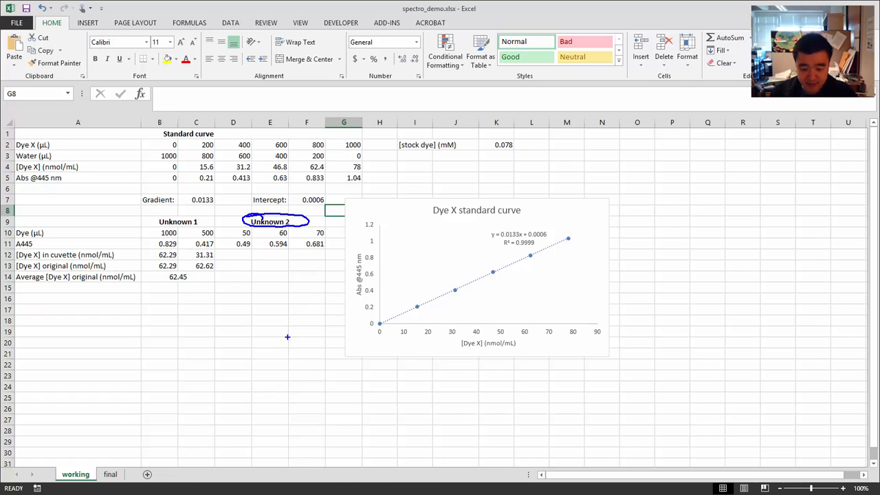
pyautogui.moveTo(245, 340)
pyautogui.mouseDown()
pyautogui.moveTo(296, 382)
pyautogui.moveTo(290, 333)
pyautogui.moveTo(264, 378)
pyautogui.moveTo(266, 407)
pyautogui.mouseUp()
pyautogui.moveTo(289, 343); pyautogui.dragTo(285, 405)
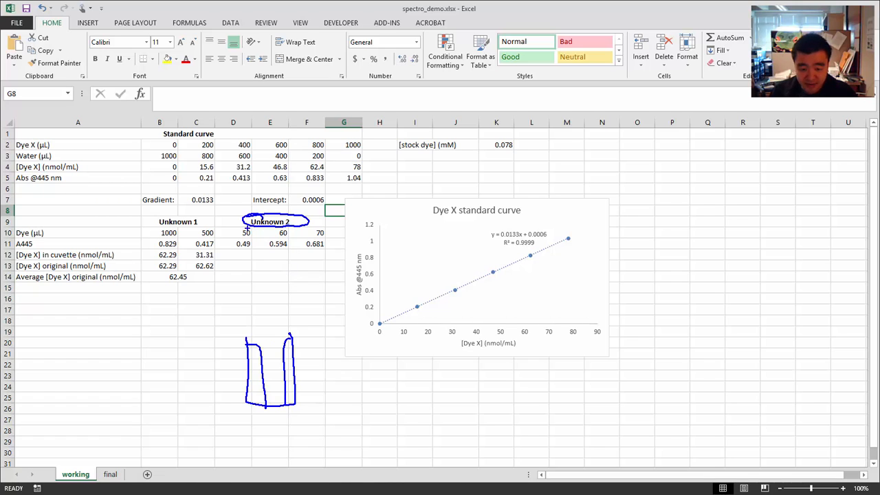
pyautogui.moveTo(251, 228); pyautogui.dragTo(235, 237)
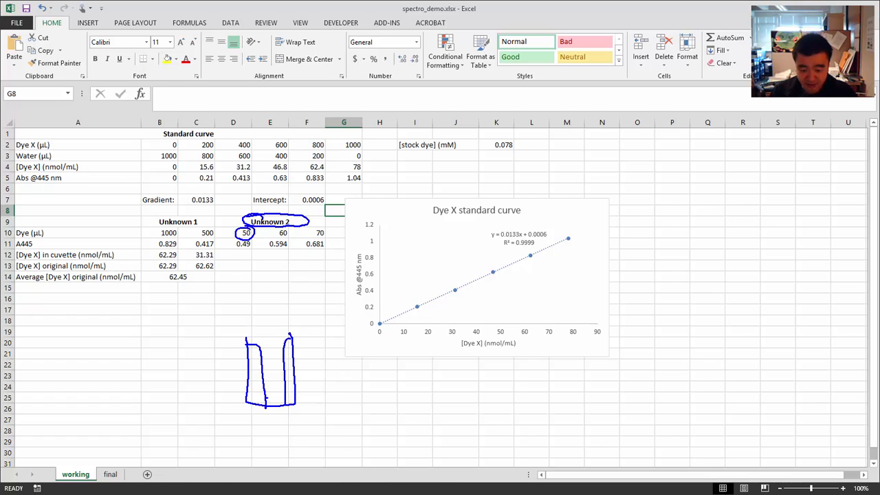
pyautogui.moveTo(267, 397); pyautogui.dragTo(284, 397)
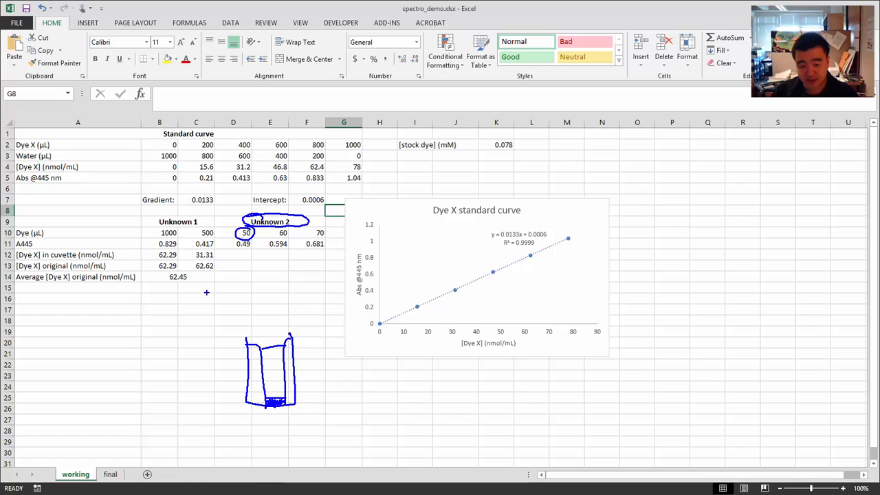
# - Draw two upward arrows beneath the Unknown 1 columns and sketch a cuvette about half filled with dye below them
pyautogui.moveTo(165, 305); pyautogui.dragTo(165, 305)
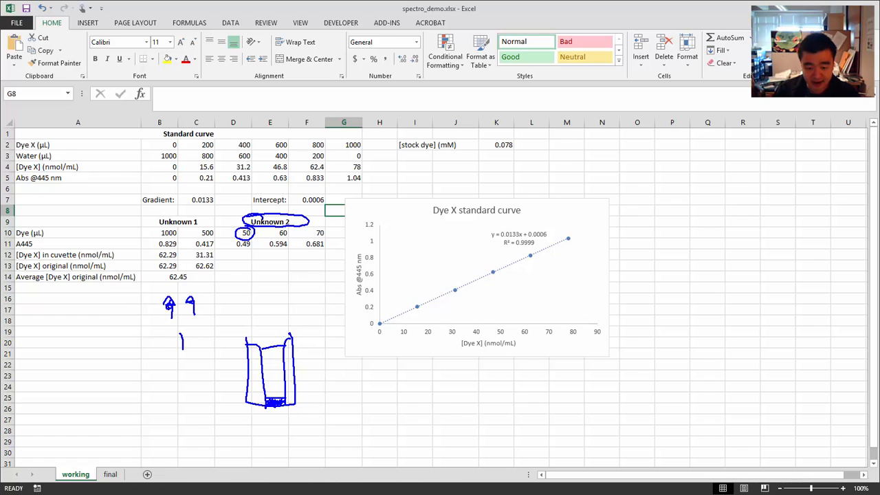
pyautogui.moveTo(182, 349)
pyautogui.mouseDown()
pyautogui.moveTo(198, 402)
pyautogui.moveTo(212, 330)
pyautogui.moveTo(190, 397)
pyautogui.mouseUp()
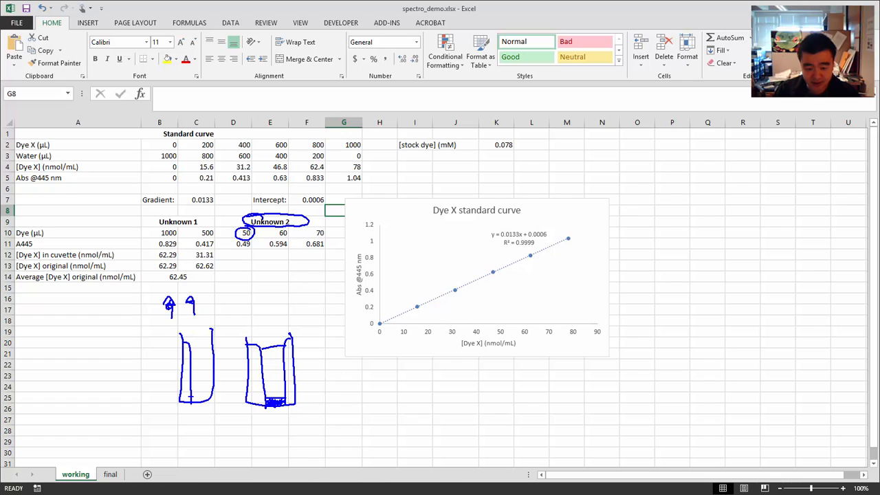
pyautogui.moveTo(210, 348)
pyautogui.mouseDown()
pyautogui.moveTo(209, 404)
pyautogui.moveTo(208, 377)
pyautogui.moveTo(192, 375)
pyautogui.mouseUp()
pyautogui.moveTo(194, 345); pyautogui.dragTo(209, 345)
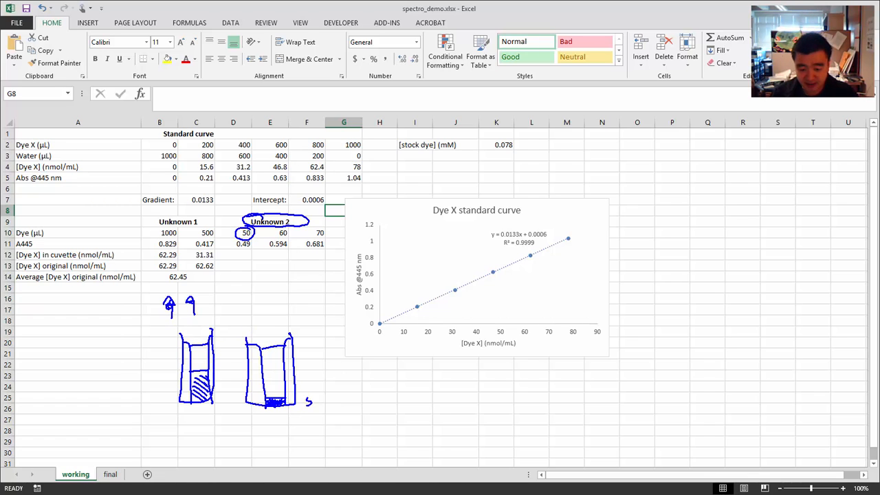
# - Label the thin-layer cuvette sketch 50 and the half-filled one 500, and clear the screen annotations
pyautogui.moveTo(318, 398); pyautogui.dragTo(315, 400)
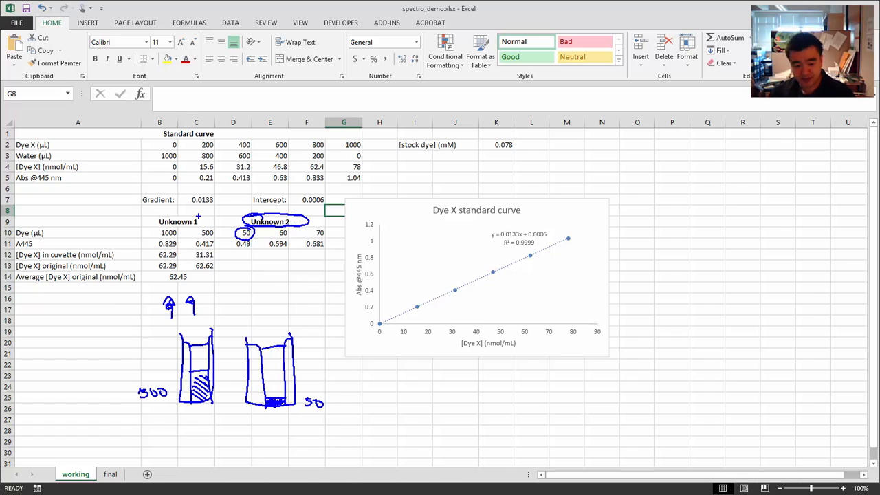
pyautogui.press('Escape')
# - Fill the cuvette and original concentration formulas from C12:C13 across to column F for Unknown 2
pyautogui.moveTo(197, 255)
pyautogui.mouseDown()
pyautogui.moveTo(215, 272)
pyautogui.moveTo(314, 272)
pyautogui.mouseUp()
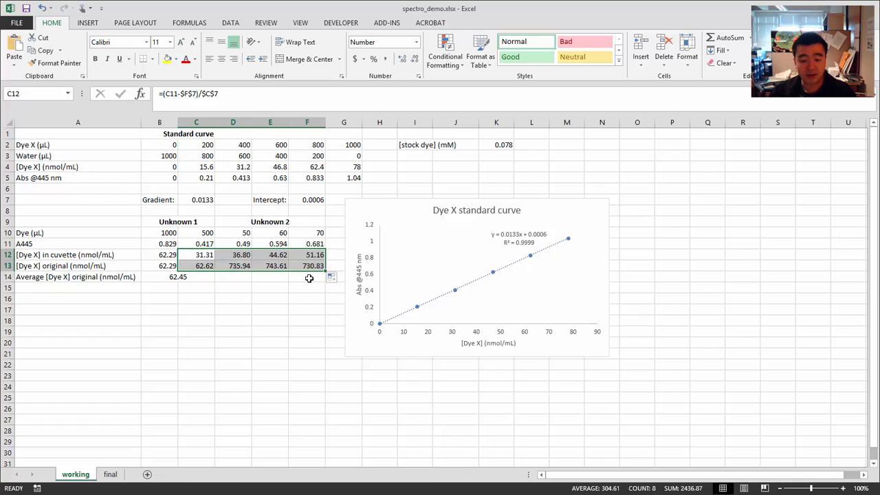
pyautogui.click(309, 277)
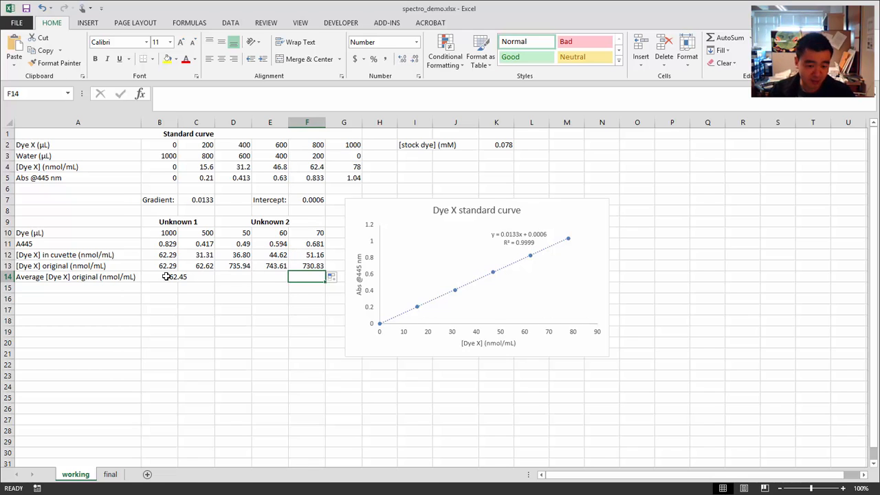
# - Merge and center cells D14:F14 beneath the three Unknown 2 original concentrations
pyautogui.click(117, 276)
pyautogui.moveTo(236, 277); pyautogui.dragTo(309, 276)
pyautogui.click(309, 59)
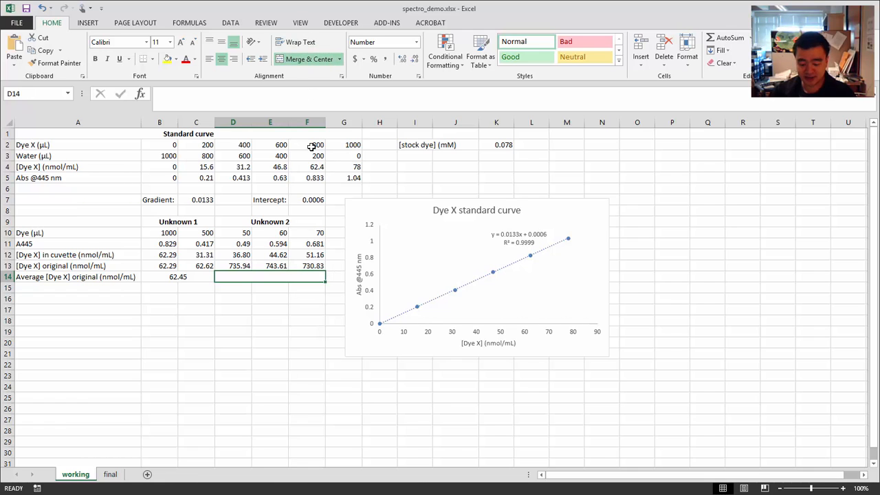
# - Enter =AVERAGE(D13:F13) in the merged cell D14 to average the Unknown 2 original concentrations
pyautogui.write('=average(')
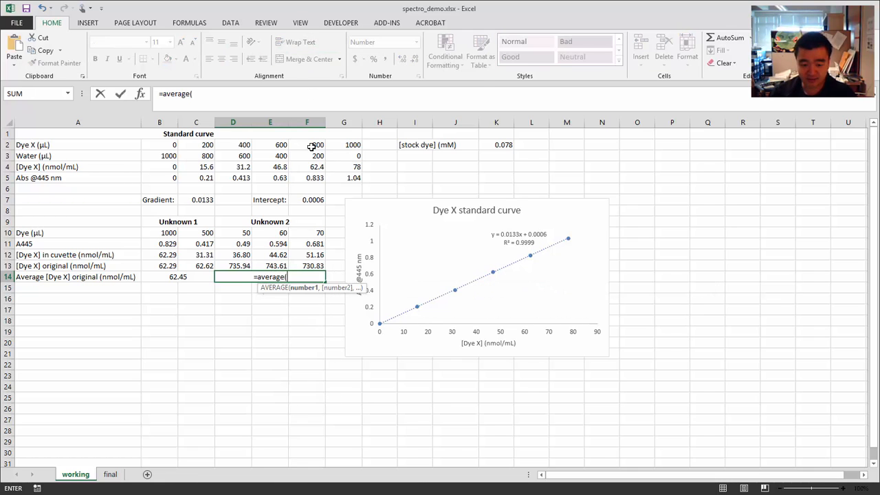
pyautogui.moveTo(237, 266); pyautogui.dragTo(300, 261)
pyautogui.press('Return')
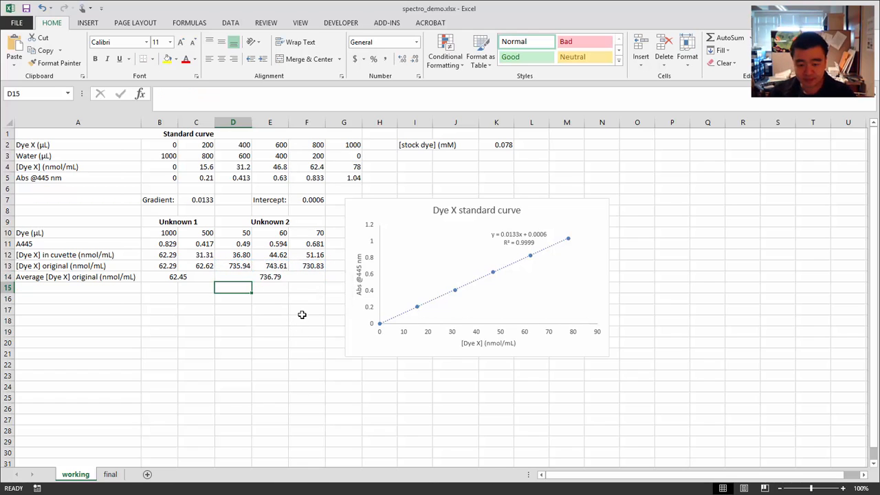
pyautogui.click(303, 308)
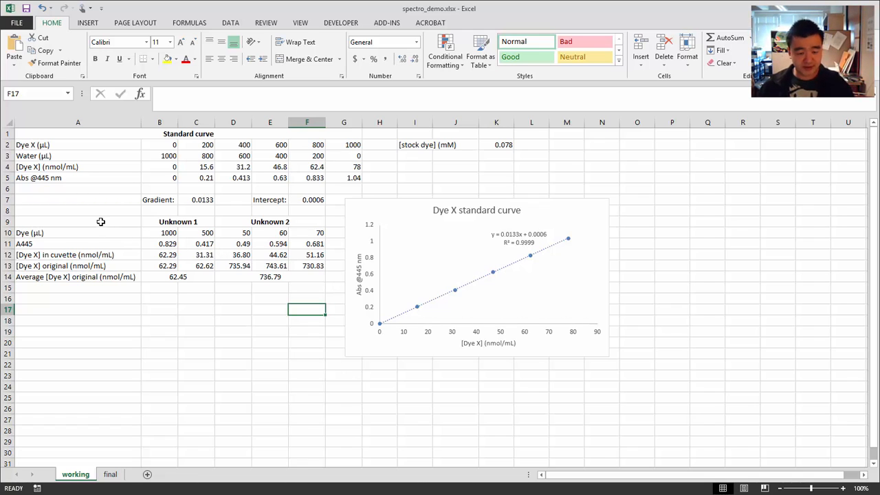
# - Enter the heading "Using standard curve" in cell A9 and make it bold
pyautogui.click(101, 221)
pyautogui.click(158, 277)
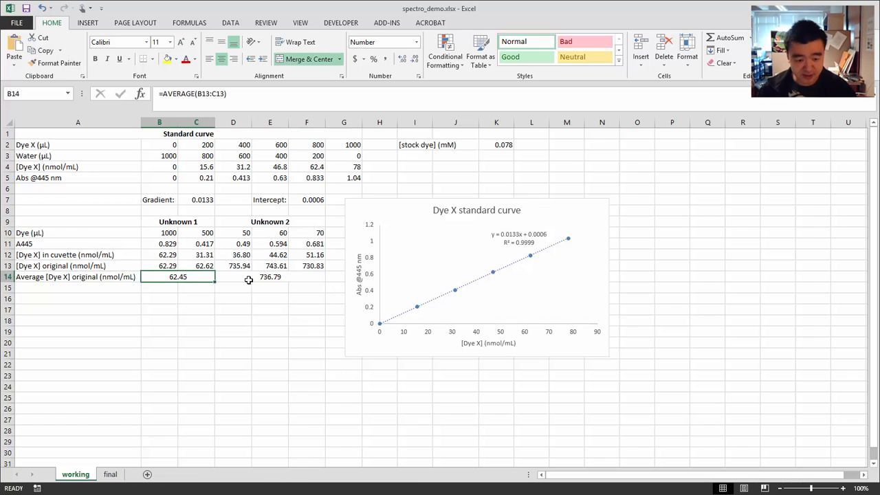
pyautogui.click(248, 279)
pyautogui.click(118, 219)
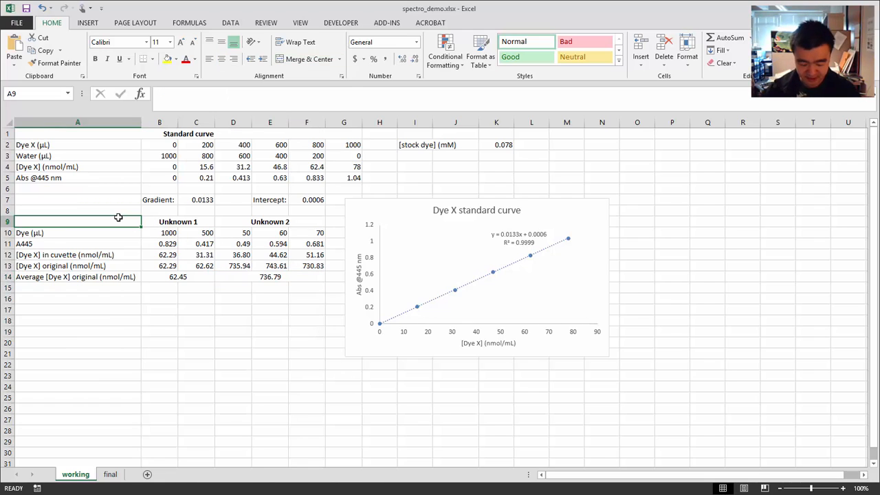
pyautogui.write('Using stadnard')
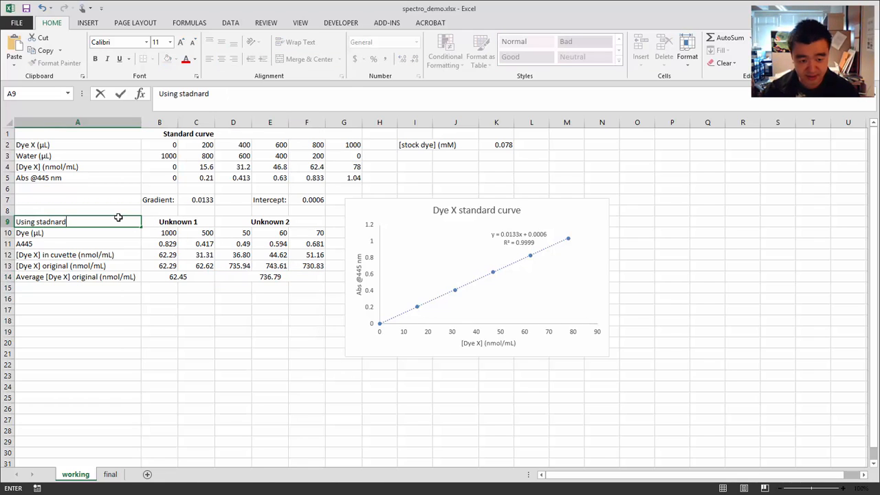
pyautogui.press('BackSpace')
pyautogui.press('BackSpace')
pyautogui.press('BackSpace')
pyautogui.press('BackSpace')
pyautogui.write('ndard curve')
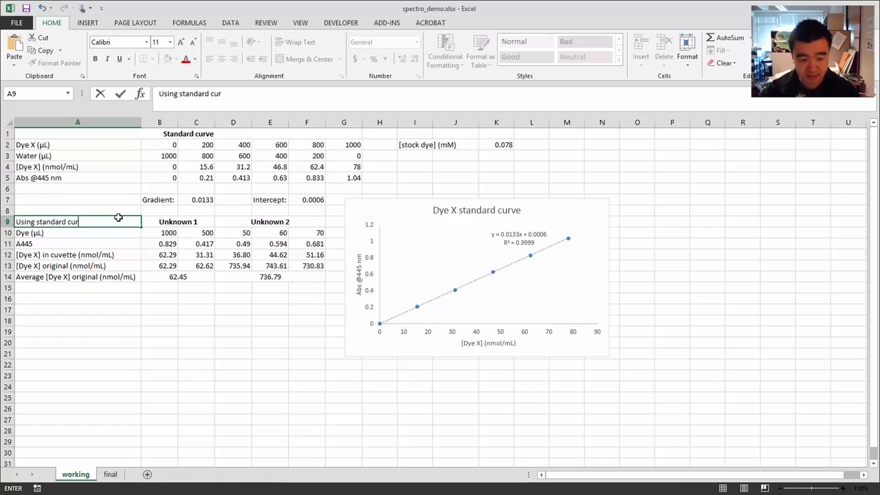
pyautogui.press('Return')
pyautogui.click(118, 218)
pyautogui.hotkey('ctrl', 'b')
pyautogui.press('Return')
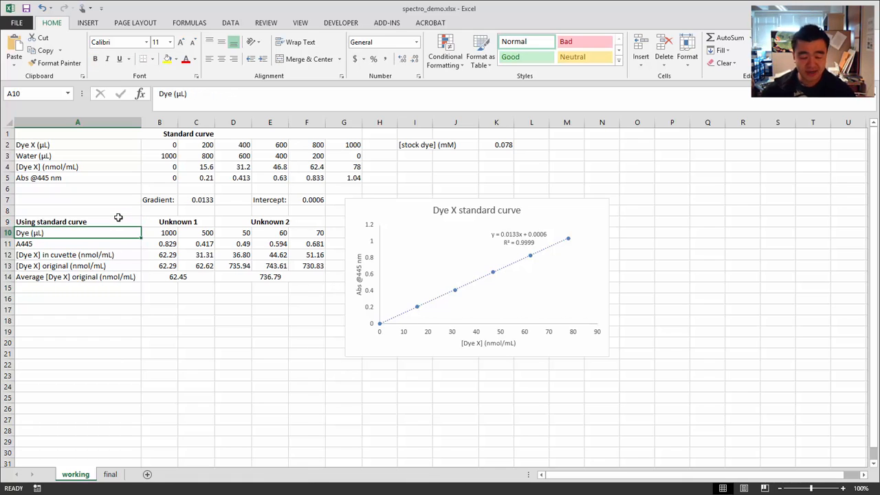
pyautogui.click(112, 221)
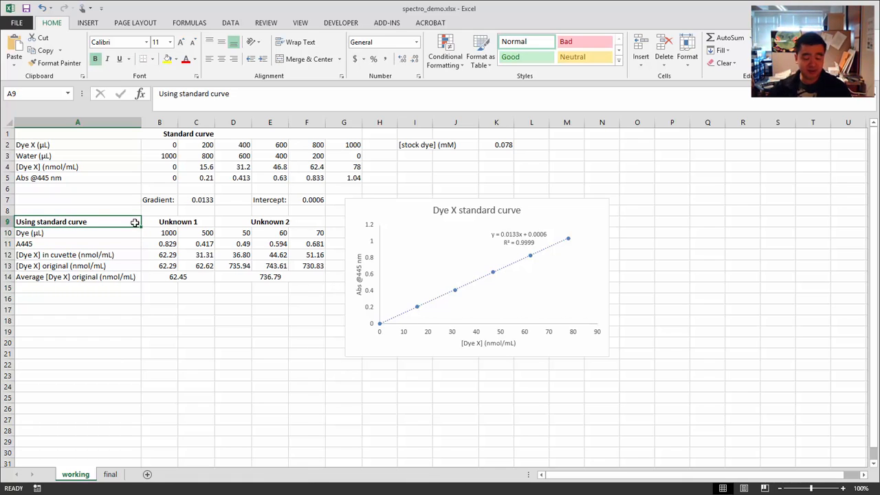
# - Enter the heading "Using extinction coefficient" in cell A17 and make it bold
pyautogui.click(123, 301)
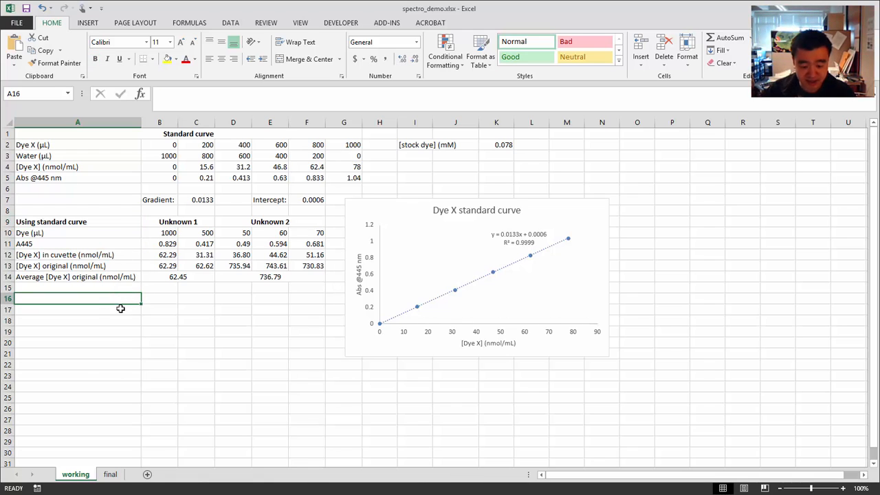
pyautogui.click(121, 307)
pyautogui.write('Usi')
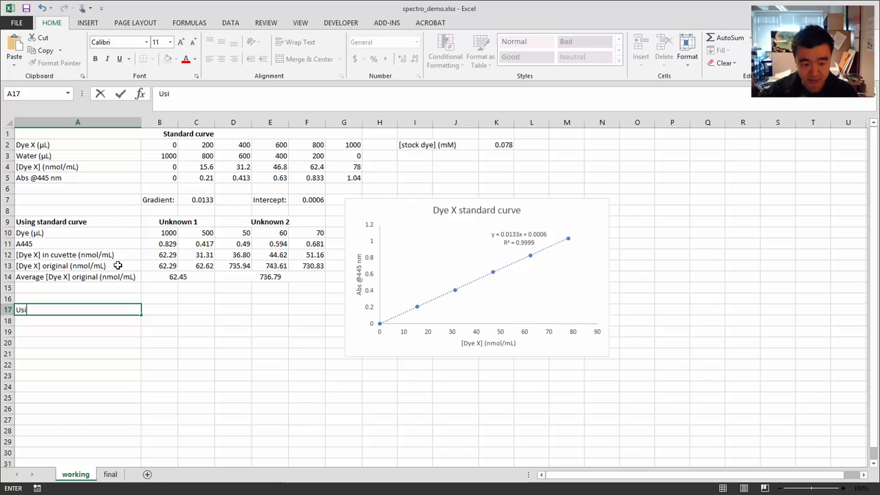
pyautogui.write('ng extinc')
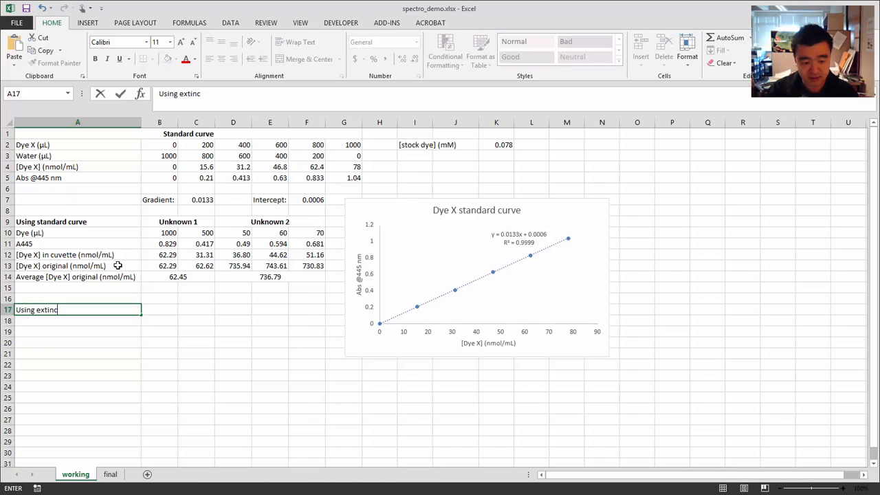
pyautogui.write('tion coefficient')
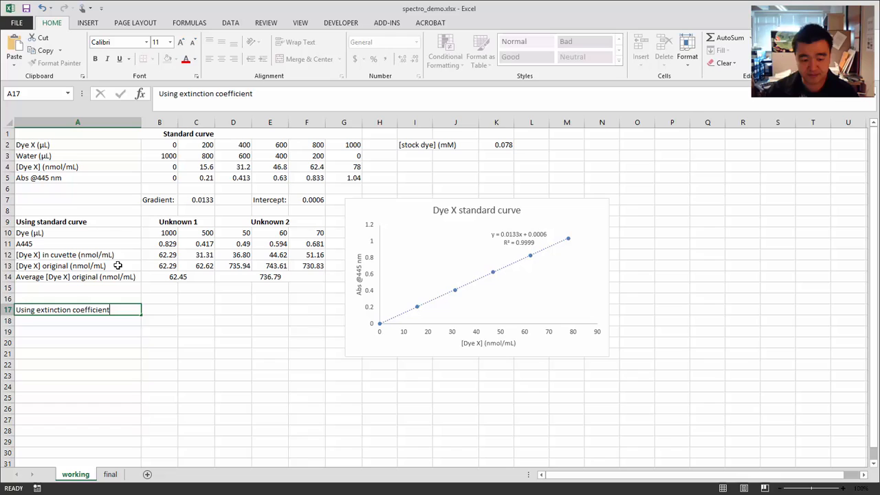
pyautogui.press('Return')
pyautogui.click(132, 306)
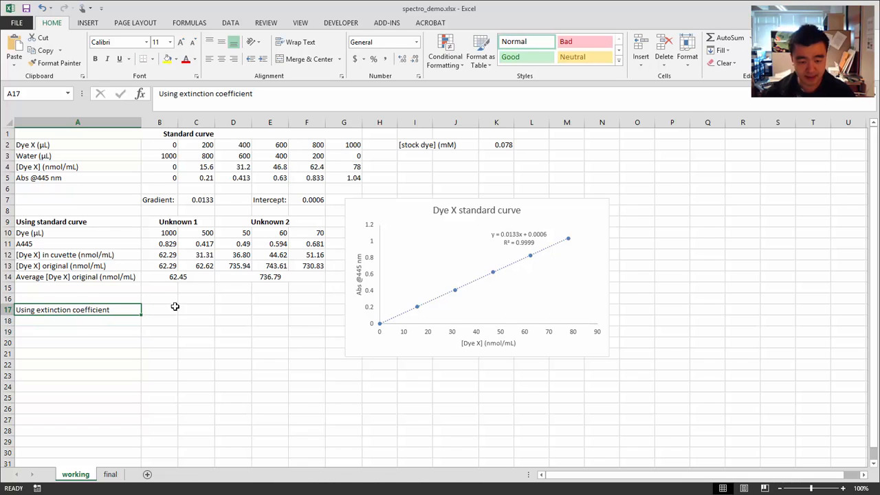
pyautogui.hotkey('ctrl', 'b')
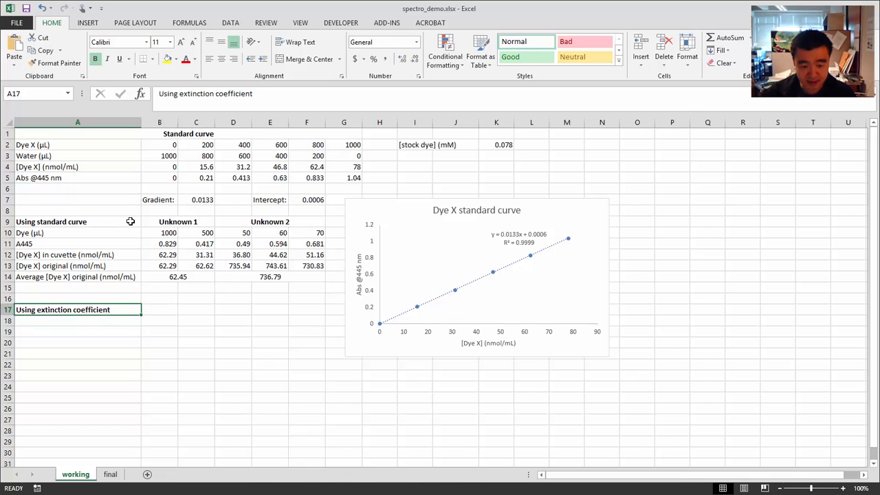
# - Copy the Unknown 1 and Unknown 2 headings, dye volumes and A445 readings from B9:F11 to the block starting at B17
pyautogui.moveTo(165, 222); pyautogui.dragTo(321, 245)
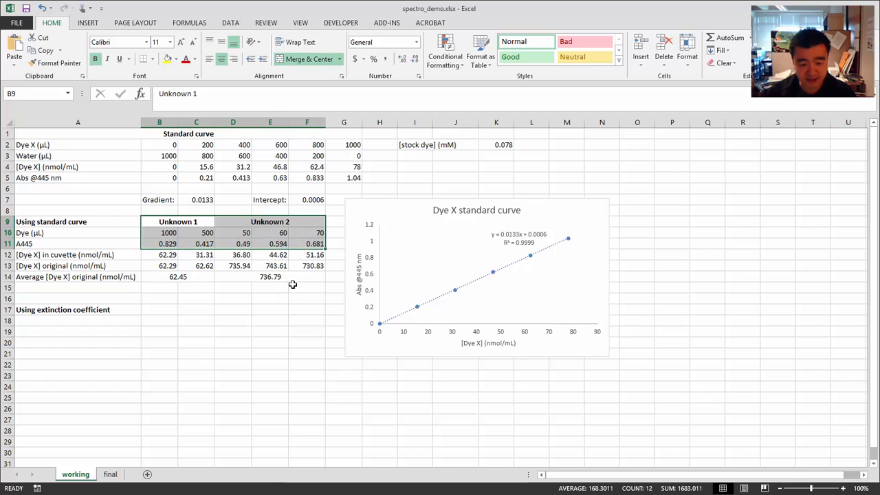
pyautogui.hotkey('ctrl', 'c')
pyautogui.click(151, 309)
pyautogui.hotkey('ctrl', 'v')
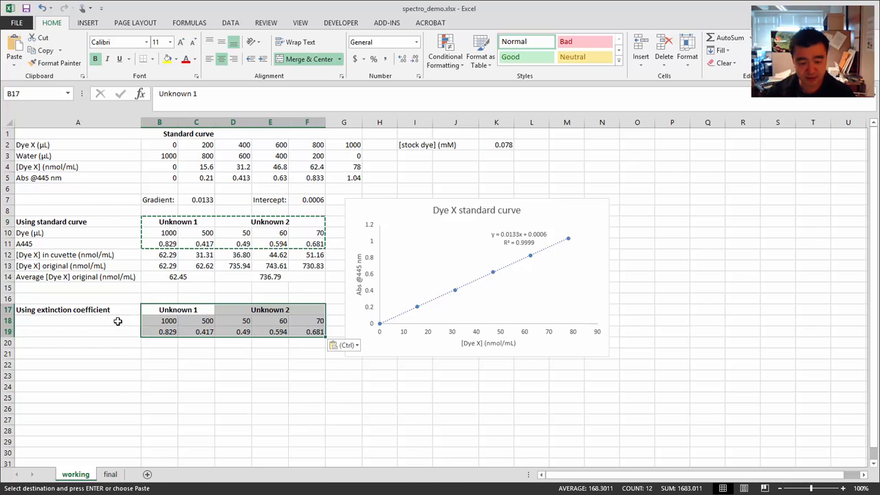
pyautogui.press('Escape')
# - Copy the row labels Dye (µL) and A445 from A10:A11 to A18:A19
pyautogui.moveTo(115, 234); pyautogui.dragTo(117, 245)
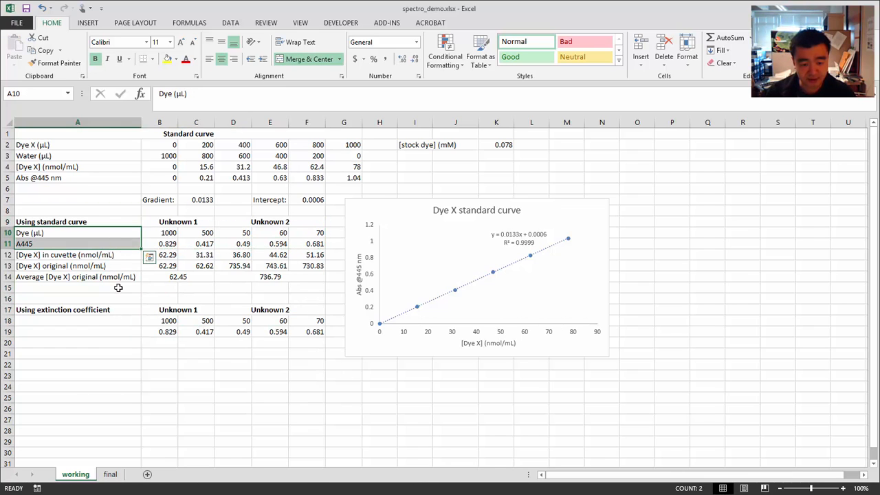
pyautogui.hotkey('ctrl', 'c')
pyautogui.click(120, 319)
pyautogui.hotkey('ctrl', 'v')
pyautogui.press('Escape')
pyautogui.click(121, 342)
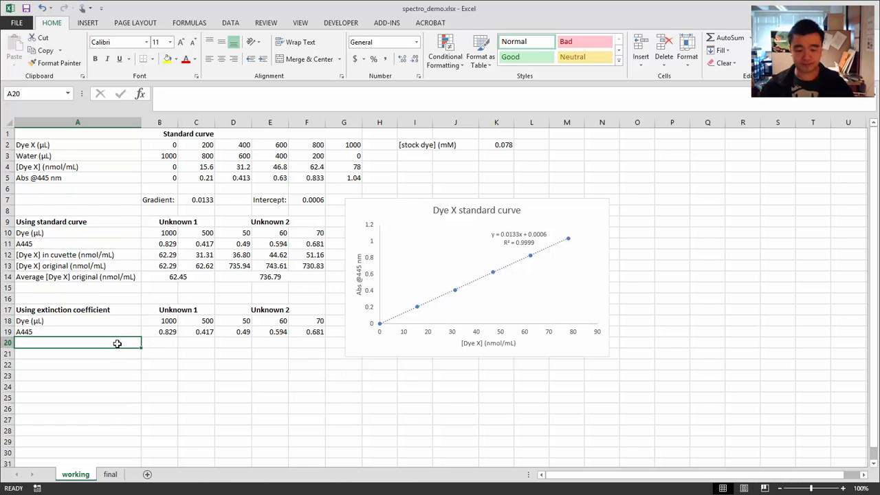
# - Enter the label "Extinction coefficient (mM-1 cm-1)" in I4 and its value 12.5 in L4
pyautogui.click(423, 168)
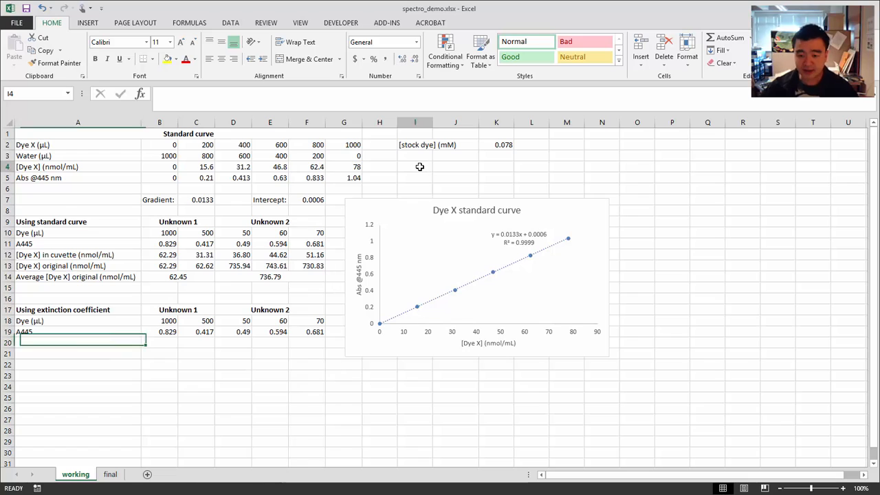
pyautogui.write('E')
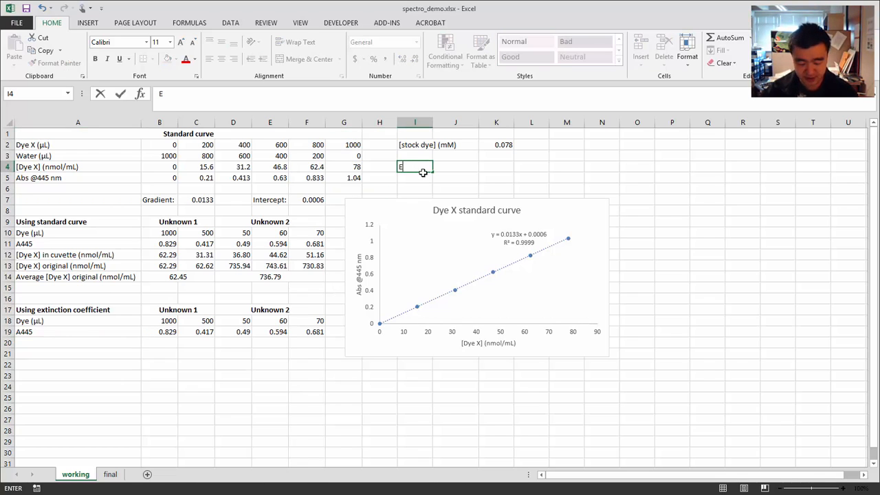
pyautogui.write('xtinction c')
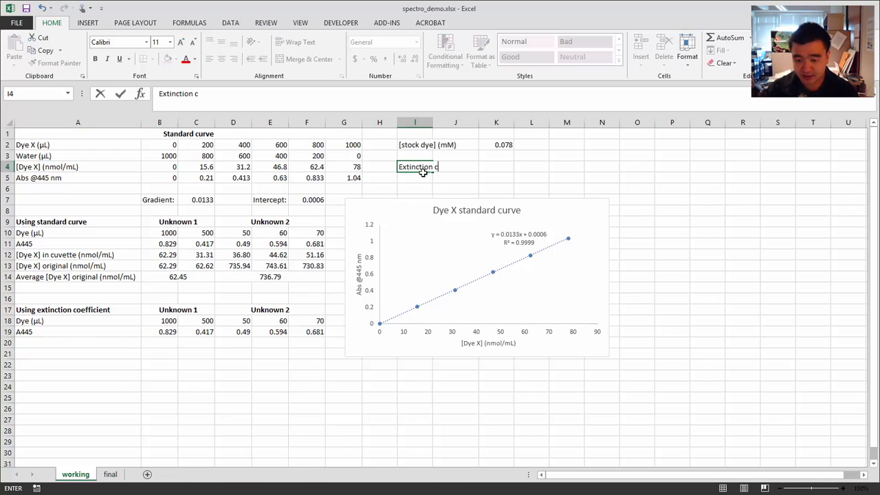
pyautogui.write('oefficient ')
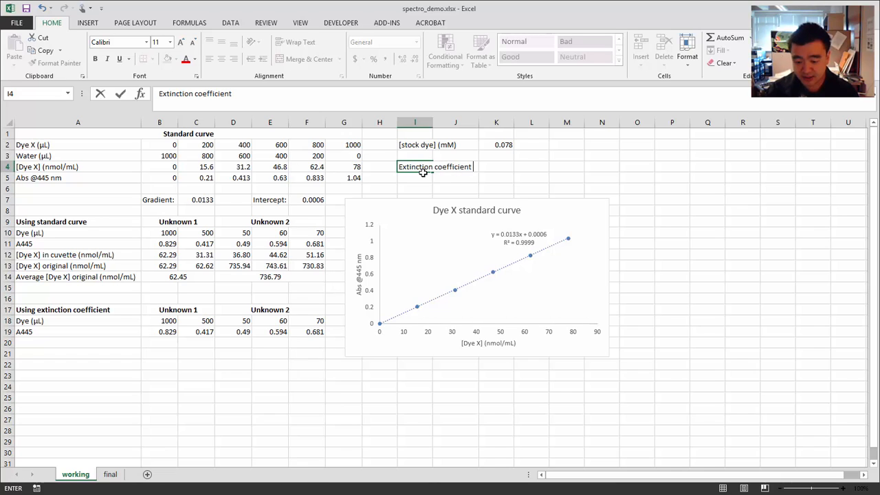
pyautogui.write('(m')
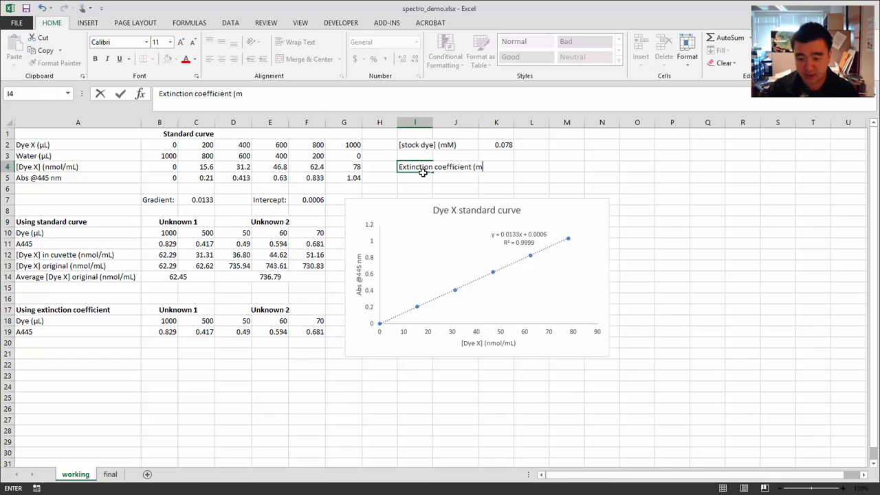
pyautogui.write('M-1 cm-1 cmM')
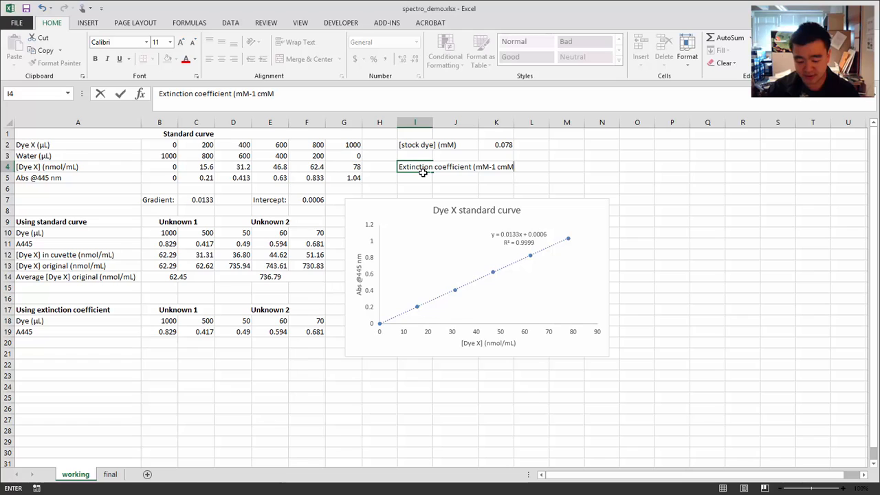
pyautogui.write(')')
pyautogui.press('Tab')
pyautogui.press('Tab')
pyautogui.press('Tab')
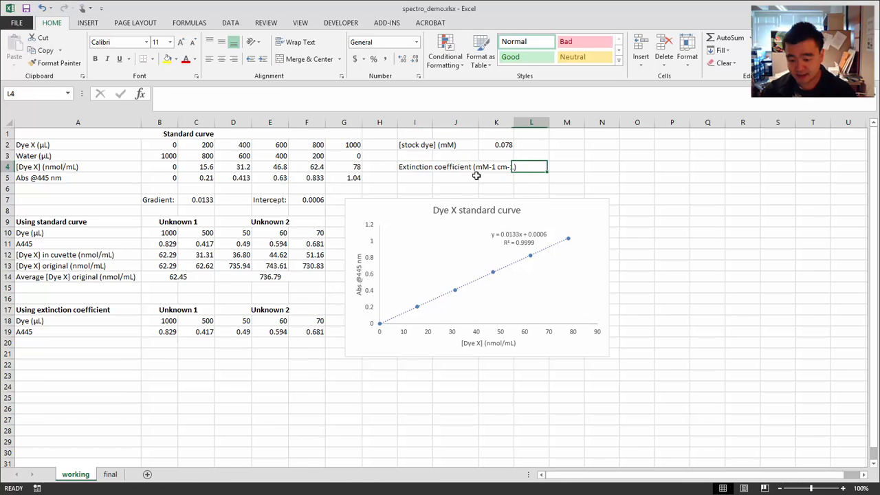
pyautogui.write('12.5')
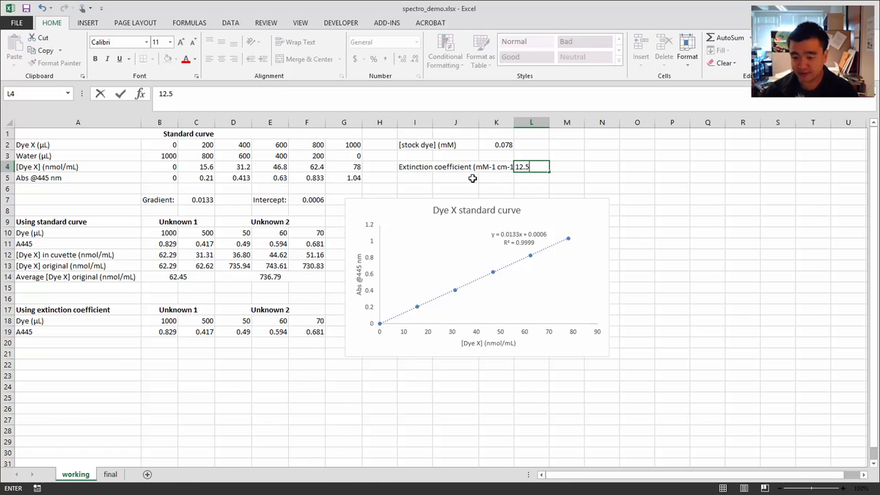
pyautogui.press('Return')
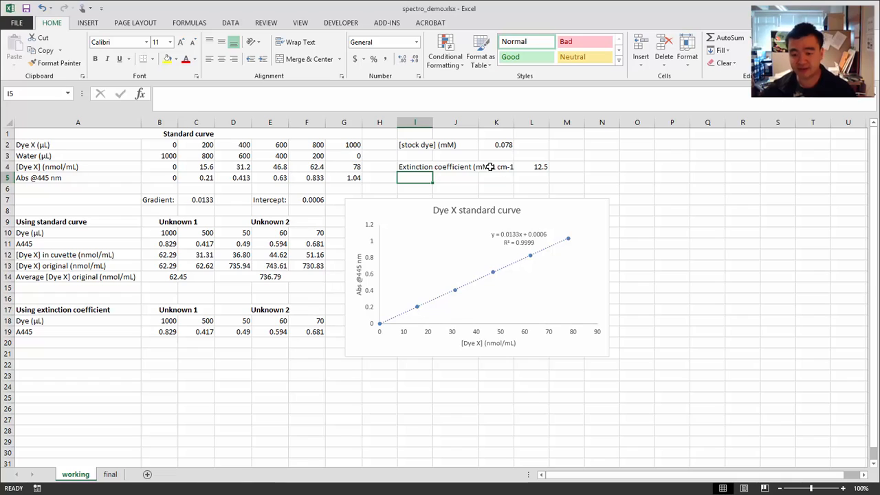
# - Format the "-1" after "mM" in the extinction coefficient label in I4 as superscript
pyautogui.click(422, 167)
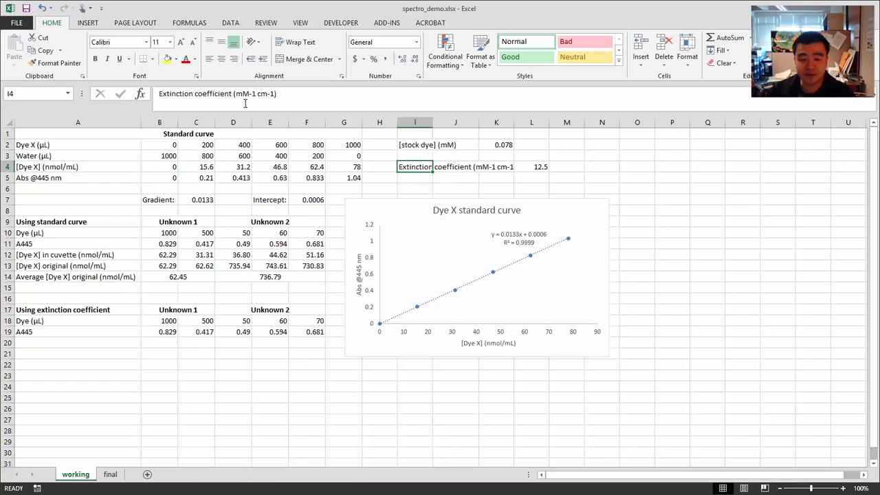
pyautogui.moveTo(249, 94); pyautogui.dragTo(255, 94)
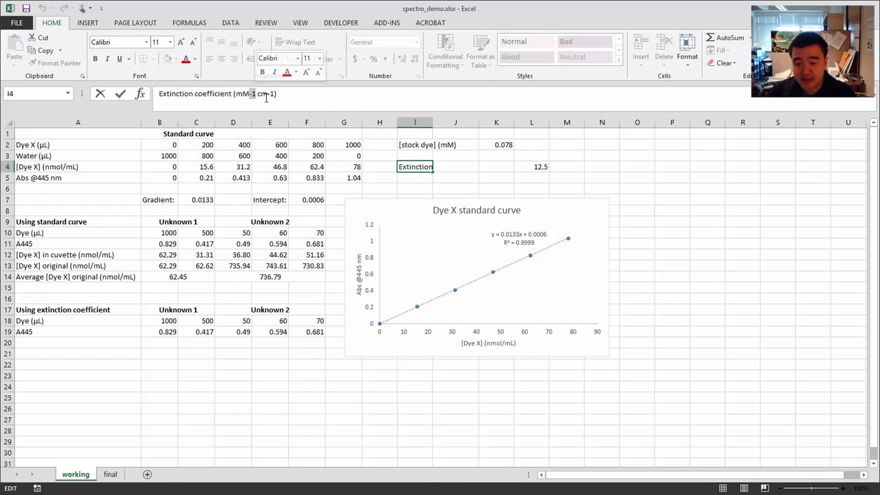
pyautogui.click(425, 167)
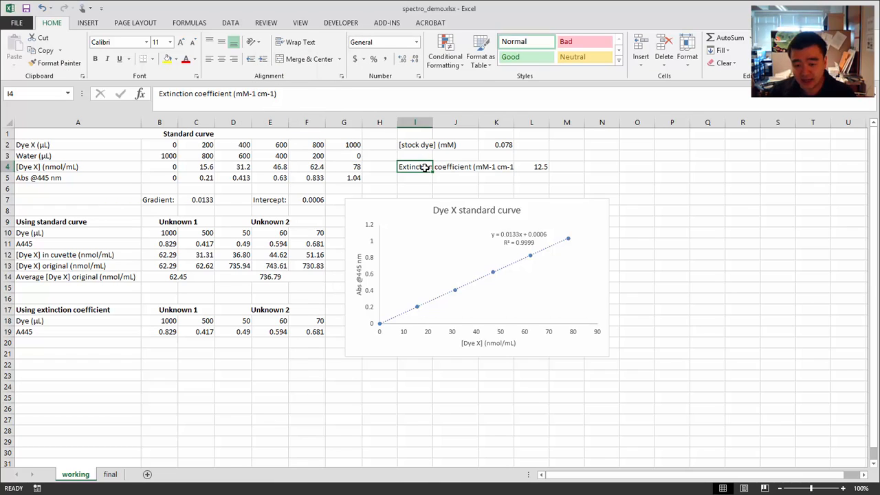
pyautogui.click(254, 94)
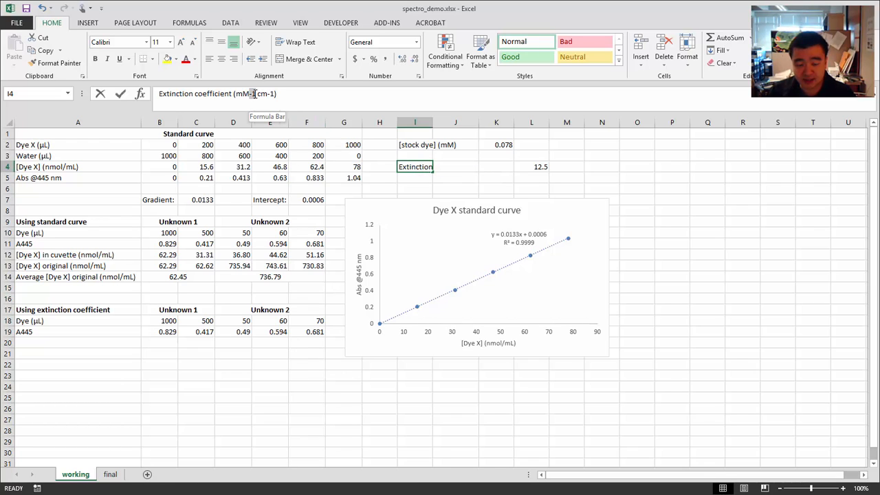
pyautogui.doubleClick(254, 94)
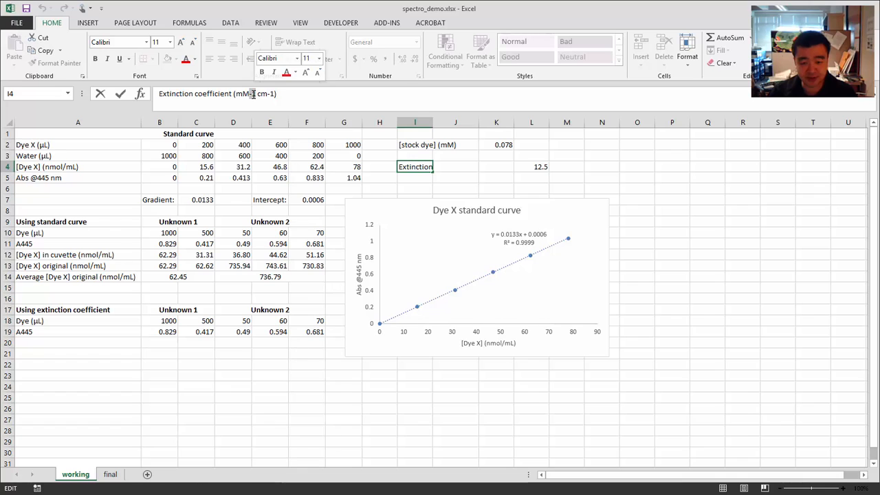
pyautogui.click(196, 77)
pyautogui.moveTo(234, 211); pyautogui.dragTo(232, 185)
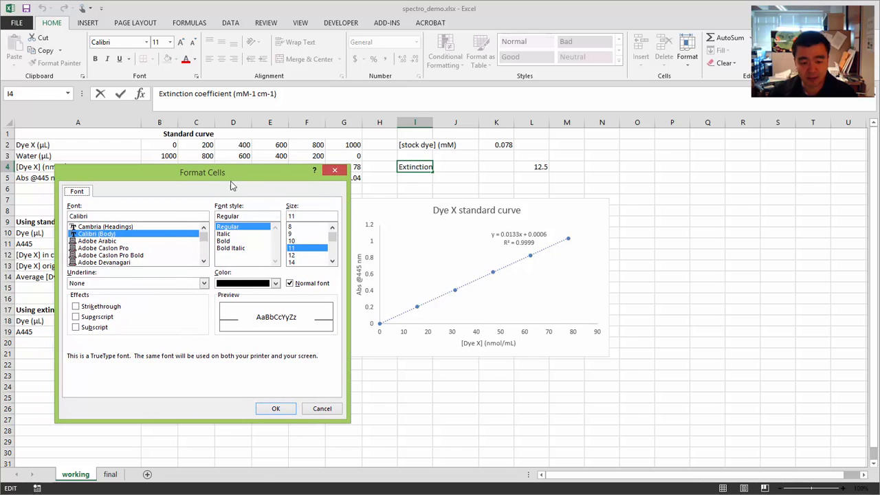
pyautogui.click(103, 318)
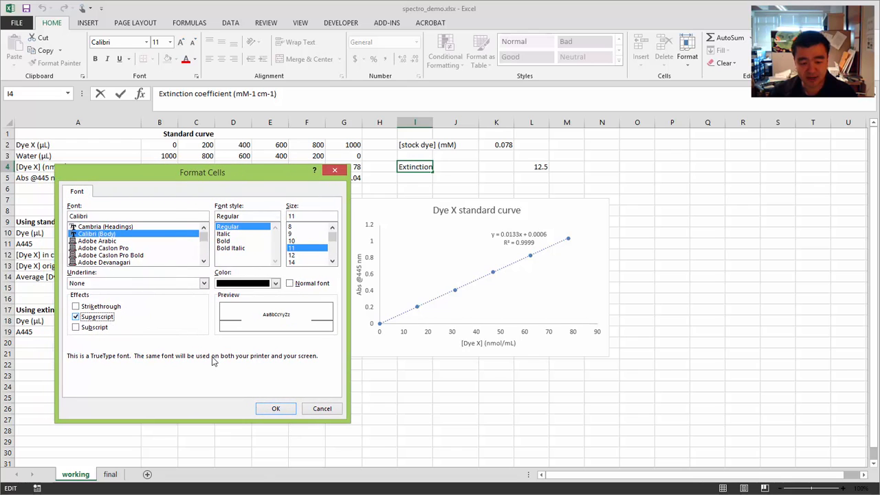
pyautogui.click(268, 410)
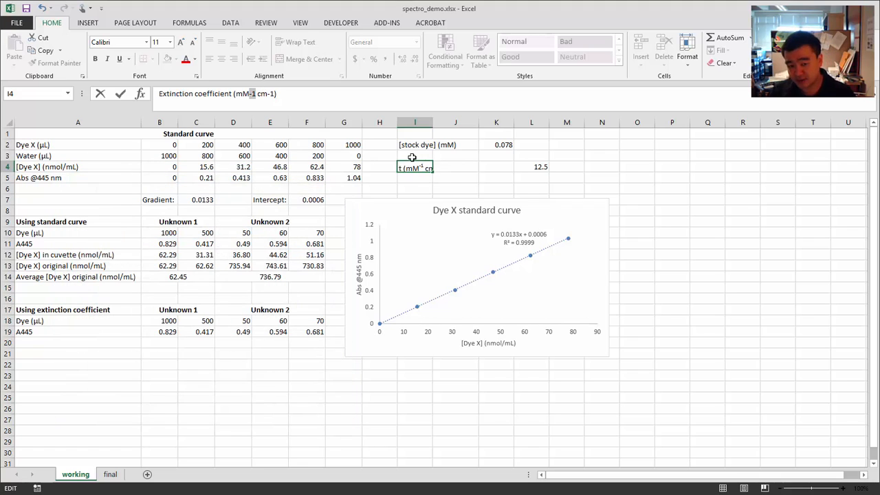
# - Format the "-1" after "cm" in the I4 label as superscript and commit the cell edit
pyautogui.moveTo(266, 94); pyautogui.dragTo(275, 94)
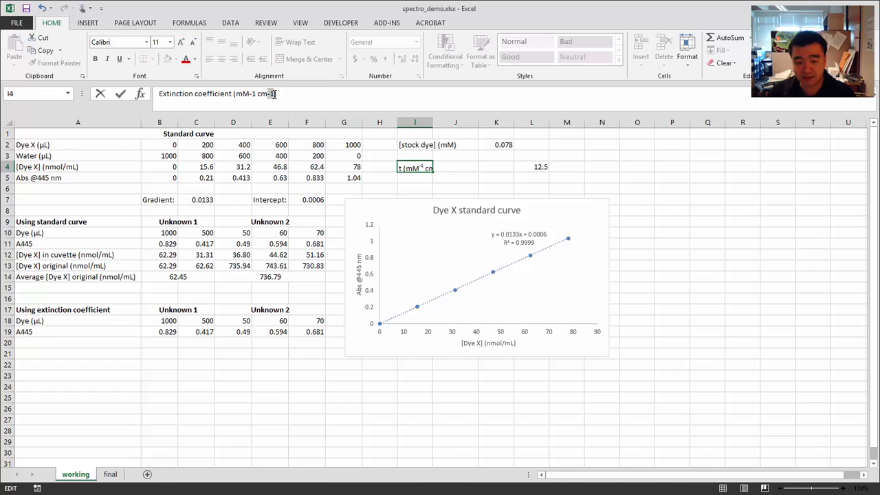
pyautogui.click(195, 75)
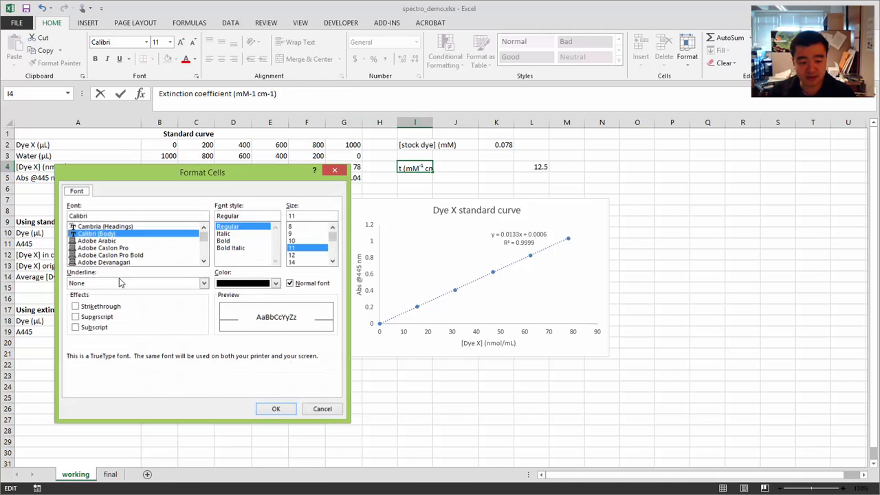
pyautogui.click(106, 317)
pyautogui.click(275, 408)
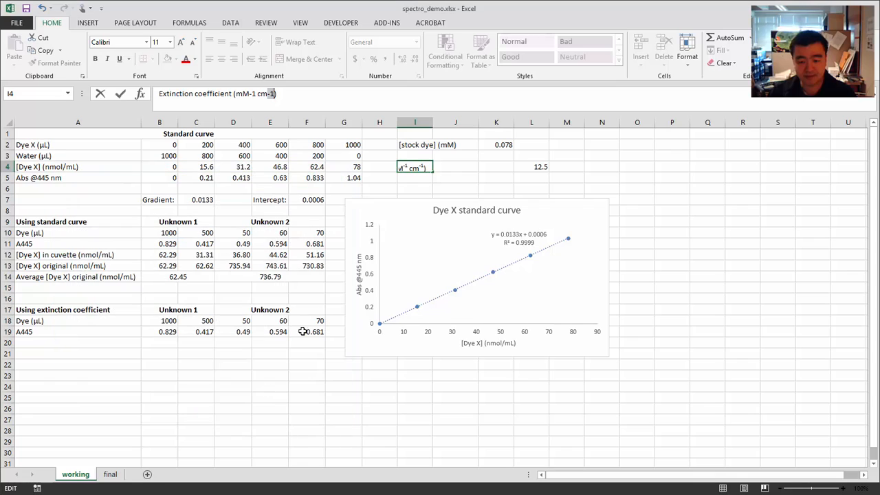
pyautogui.press('Return')
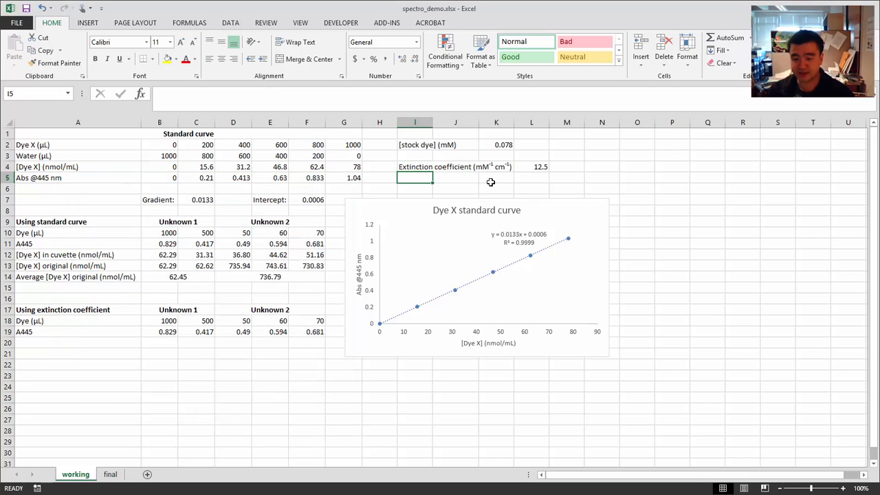
pyautogui.press('Up')
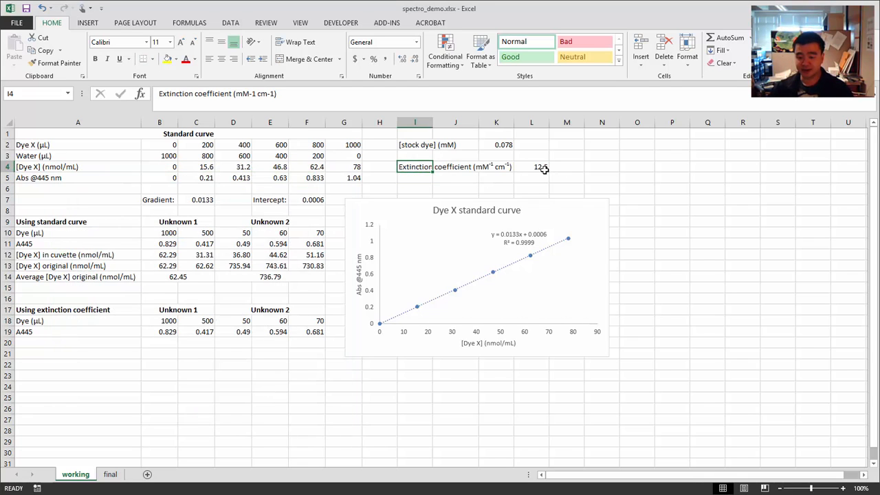
# - Handwrite the value 12.5 mM⁻¹ cm⁻¹ in blue ink in the empty area around P4:R4
pyautogui.click(541, 167)
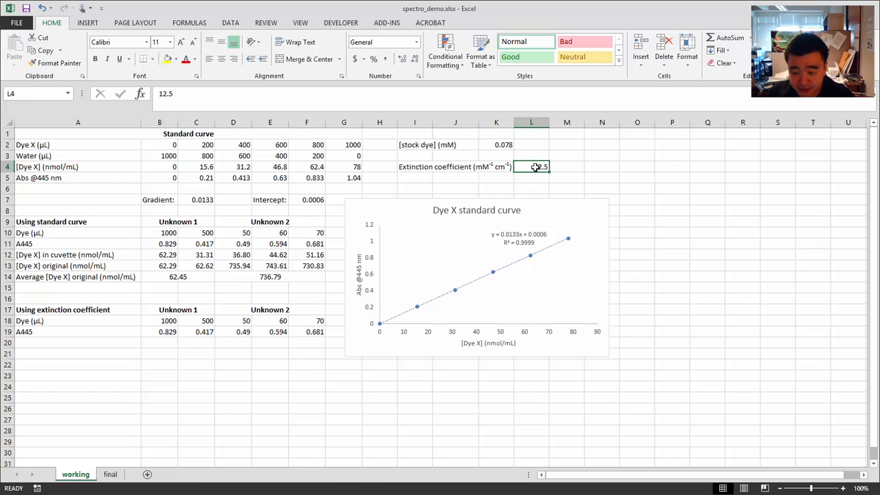
pyautogui.click(576, 167)
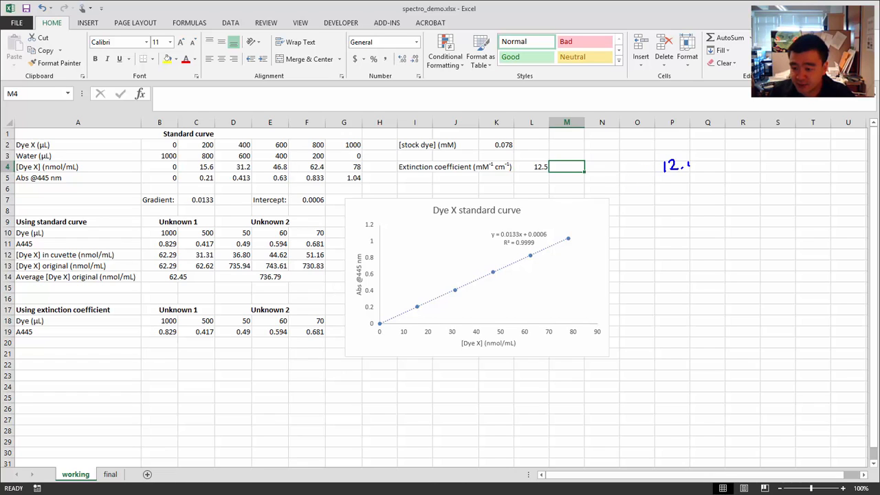
pyautogui.moveTo(690, 161); pyautogui.dragTo(687, 171)
pyautogui.moveTo(695, 166); pyautogui.dragTo(718, 167)
pyautogui.moveTo(721, 158); pyautogui.dragTo(750, 164)
pyautogui.moveTo(751, 159); pyautogui.dragTo(755, 155)
# - Handwrite the equation A = εcl in blue below the 12.5 mM⁻¹ cm⁻¹ note, with an arrow linking ε to the value
pyautogui.moveTo(627, 203); pyautogui.dragTo(637, 204)
pyautogui.moveTo(629, 199); pyautogui.dragTo(636, 199)
pyautogui.moveTo(643, 198); pyautogui.dragTo(668, 205)
pyautogui.moveTo(677, 192); pyautogui.dragTo(679, 205)
pyautogui.moveTo(681, 201); pyautogui.dragTo(687, 201)
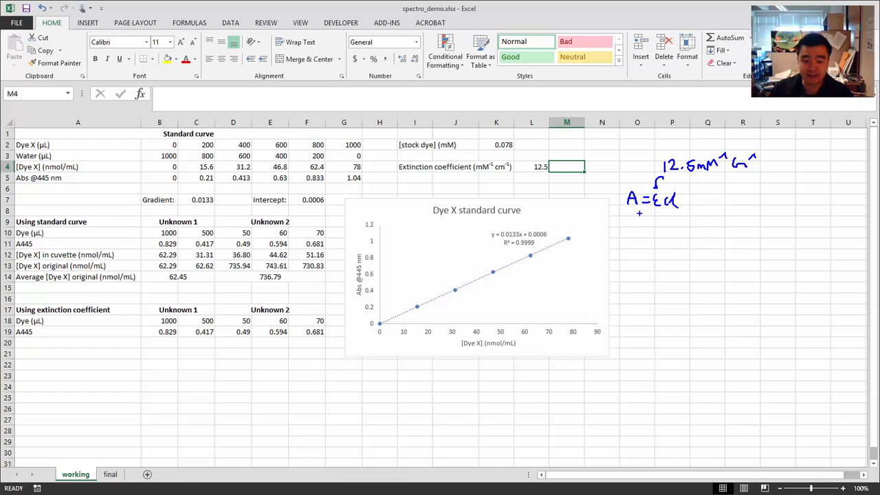
# - Mark the A445 readings in row 19 with blue dashes and handwrite the rearranged equation c = A / εl
pyautogui.moveTo(141, 330); pyautogui.dragTo(150, 331)
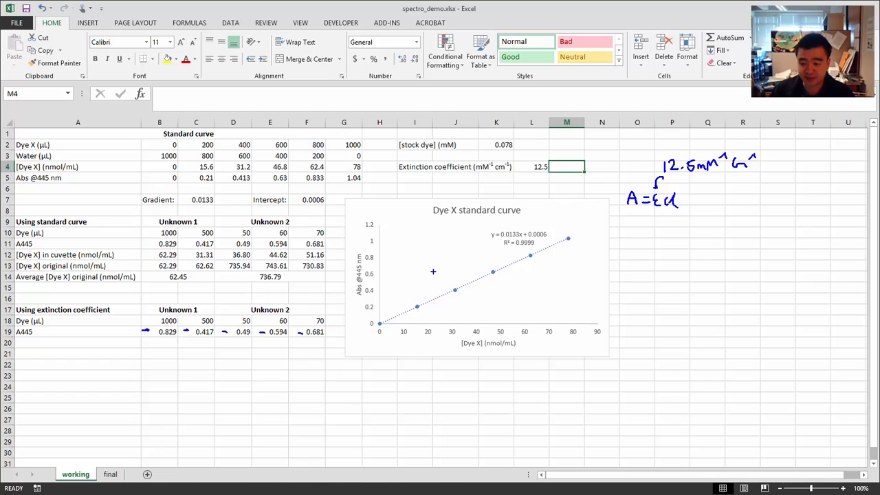
pyautogui.moveTo(638, 240); pyautogui.dragTo(637, 247)
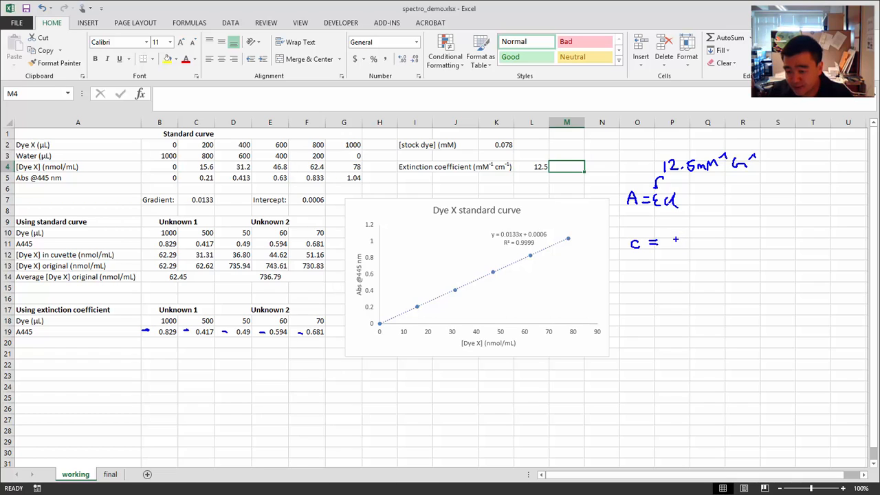
pyautogui.moveTo(666, 250)
pyautogui.mouseDown()
pyautogui.moveTo(690, 250)
pyautogui.moveTo(690, 269)
pyautogui.mouseUp()
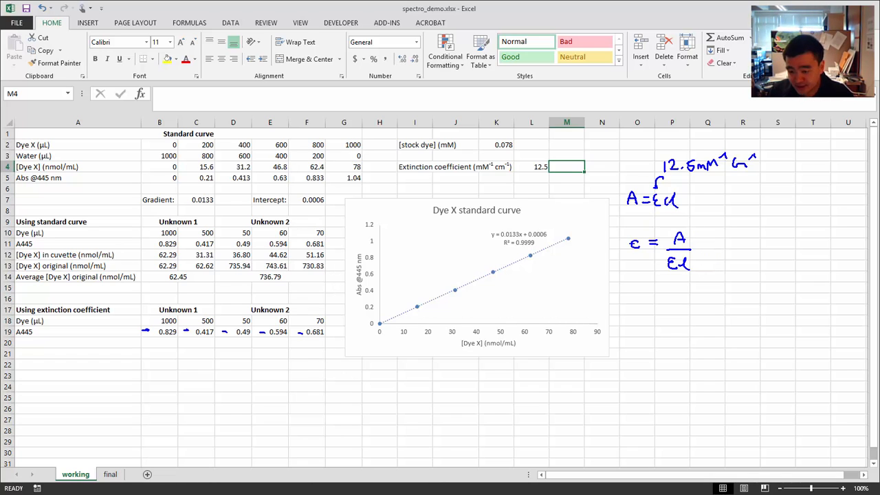
# - Handwrite the substitution 0.417 / (12.5 mM⁻¹ cm⁻¹ × 1 cm) under the rearranged equation, with a full-width fraction line
pyautogui.moveTo(653, 294); pyautogui.dragTo(661, 293)
pyautogui.moveTo(653, 298); pyautogui.dragTo(662, 298)
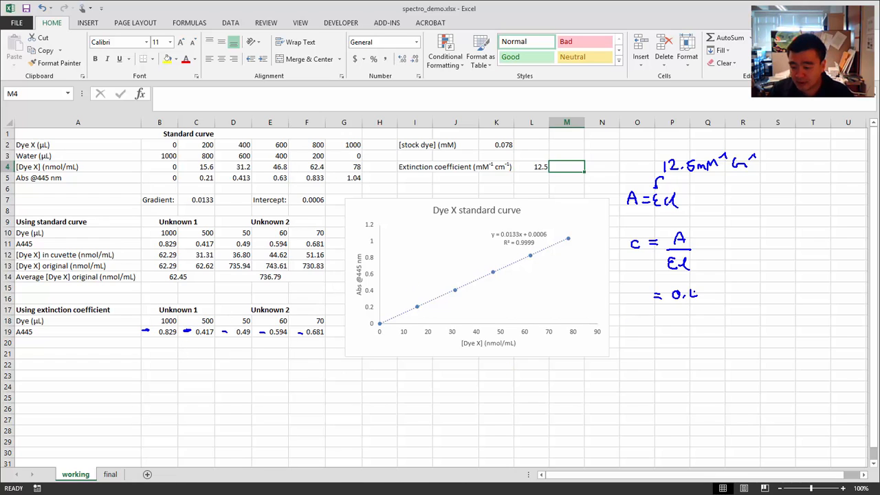
pyautogui.moveTo(693, 292); pyautogui.dragTo(701, 301)
pyautogui.moveTo(703, 292); pyautogui.dragTo(712, 308)
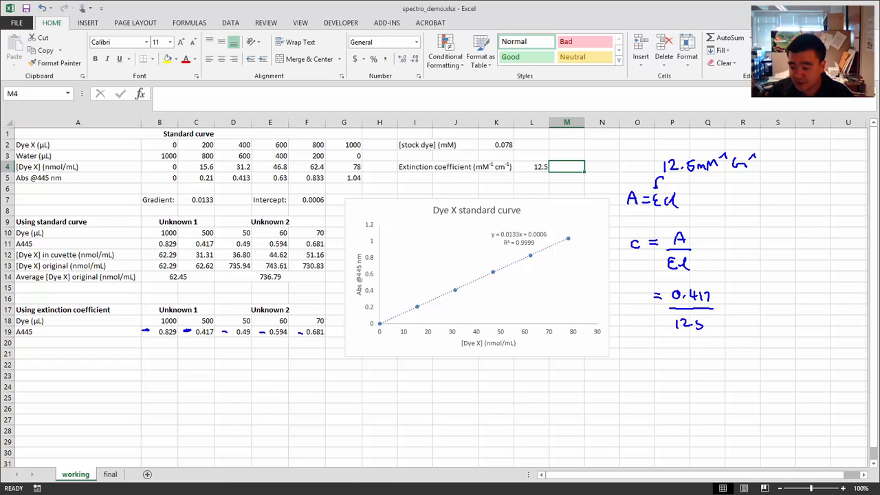
pyautogui.moveTo(703, 333); pyautogui.dragTo(727, 328)
pyautogui.moveTo(727, 315); pyautogui.dragTo(732, 314)
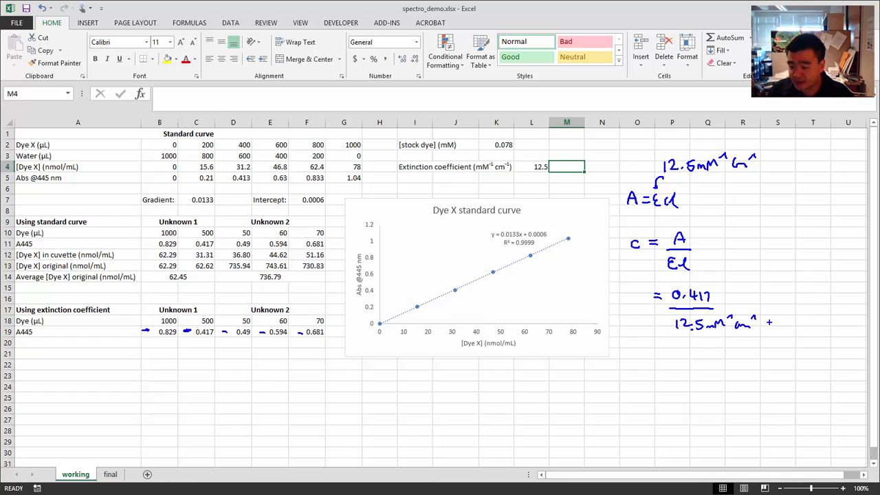
pyautogui.moveTo(788, 316); pyautogui.dragTo(788, 328)
pyautogui.moveTo(798, 328); pyautogui.dragTo(803, 322)
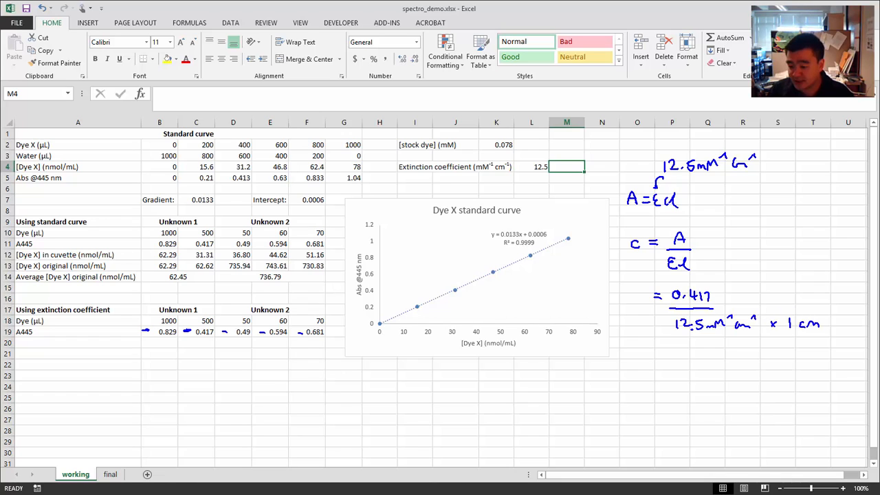
pyautogui.moveTo(712, 307); pyautogui.dragTo(825, 306)
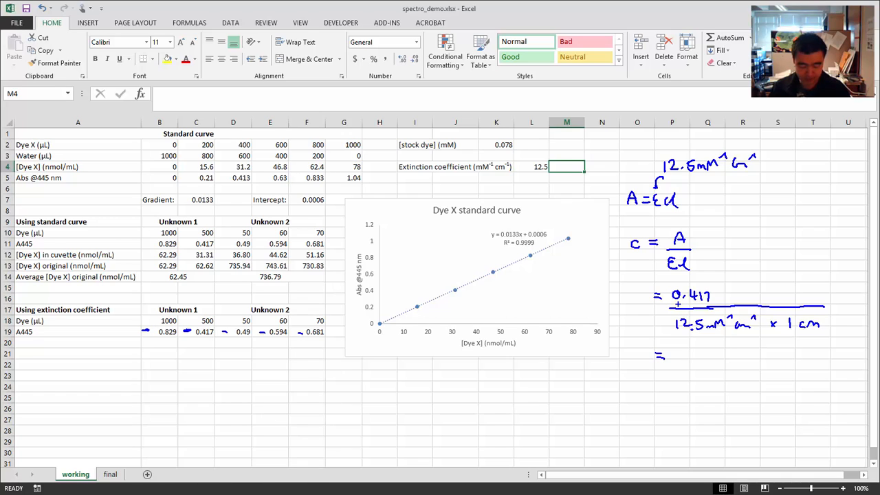
# - Handwrite the quotient 0.03336, cross out the cancelling cm units in red, and add the unit mM
pyautogui.moveTo(679, 351)
pyautogui.mouseDown()
pyautogui.moveTo(687, 359)
pyautogui.moveTo(694, 352)
pyautogui.mouseUp()
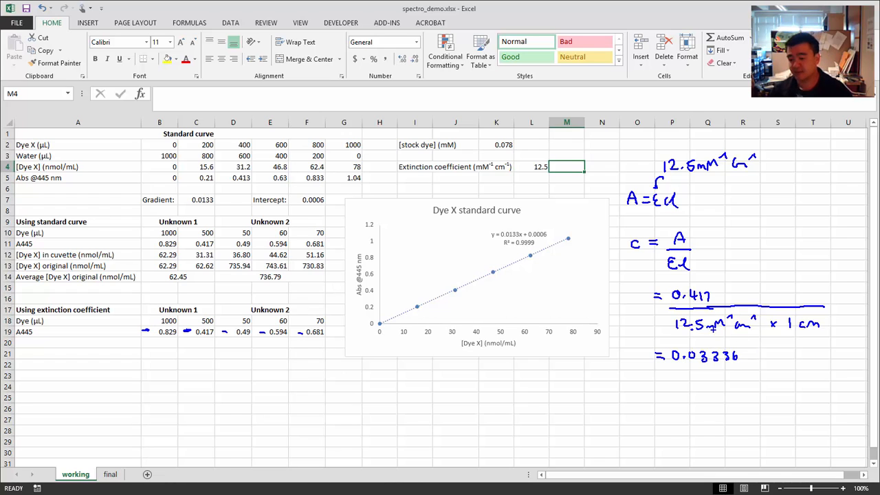
pyautogui.moveTo(741, 328); pyautogui.dragTo(814, 327)
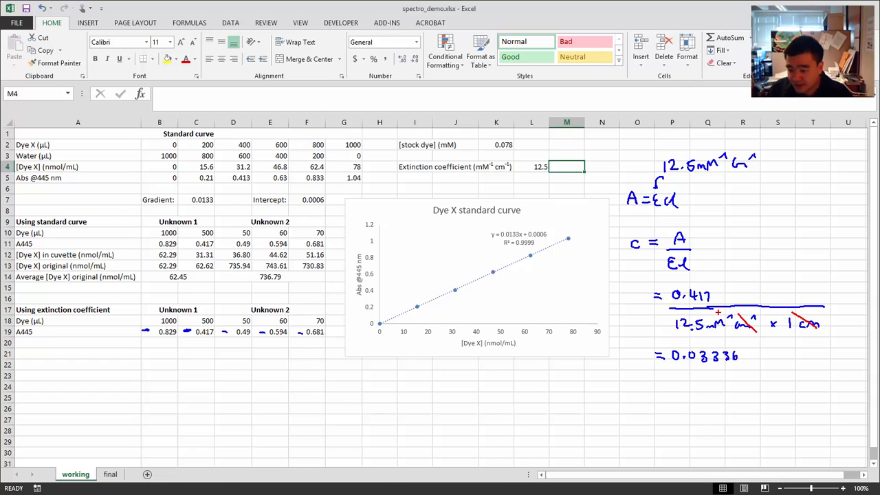
pyautogui.moveTo(705, 331); pyautogui.dragTo(727, 329)
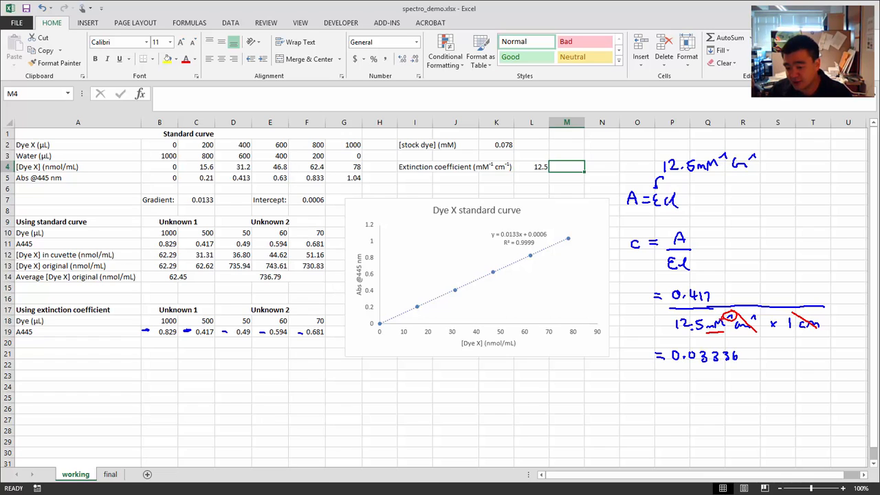
pyautogui.moveTo(725, 299); pyautogui.dragTo(728, 312)
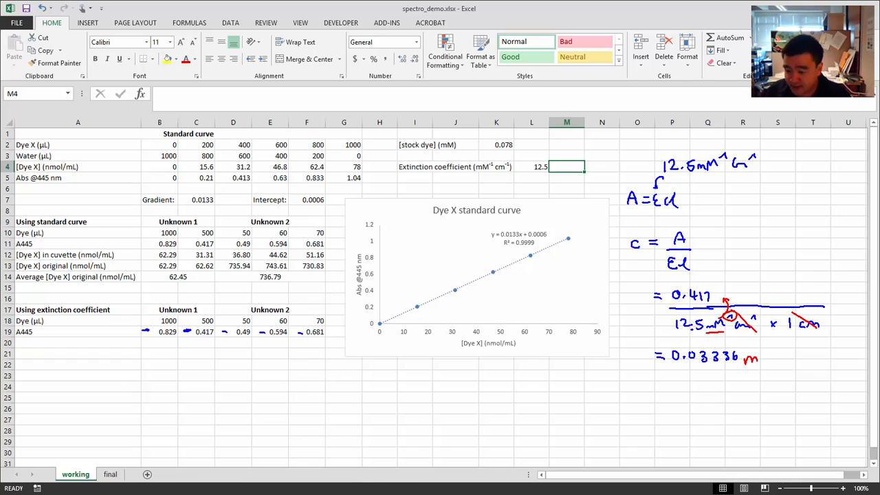
pyautogui.moveTo(762, 362); pyautogui.dragTo(773, 362)
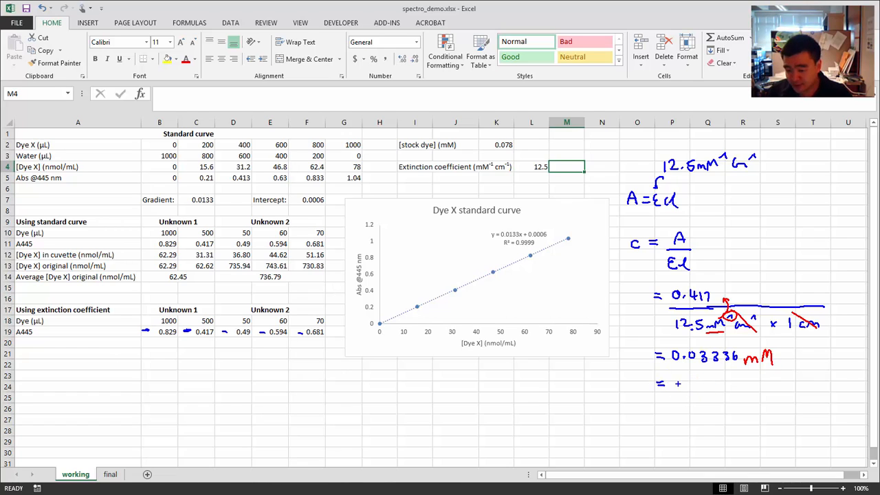
# - Handwrite the concentration as 0.03336 mmol/L and, on the line below, as 0.03336 µmol/mL
pyautogui.moveTo(694, 382)
pyautogui.mouseDown()
pyautogui.moveTo(705, 391)
pyautogui.moveTo(785, 394)
pyautogui.mouseUp()
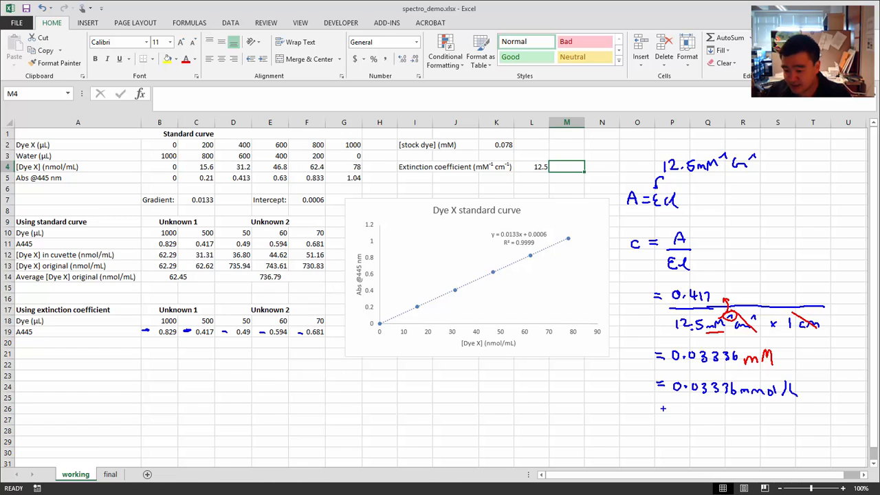
pyautogui.moveTo(663, 411); pyautogui.dragTo(670, 410)
pyautogui.moveTo(664, 415); pyautogui.dragTo(672, 415)
pyautogui.moveTo(678, 413); pyautogui.dragTo(678, 413)
pyautogui.click(685, 419)
pyautogui.moveTo(693, 414); pyautogui.dragTo(701, 425)
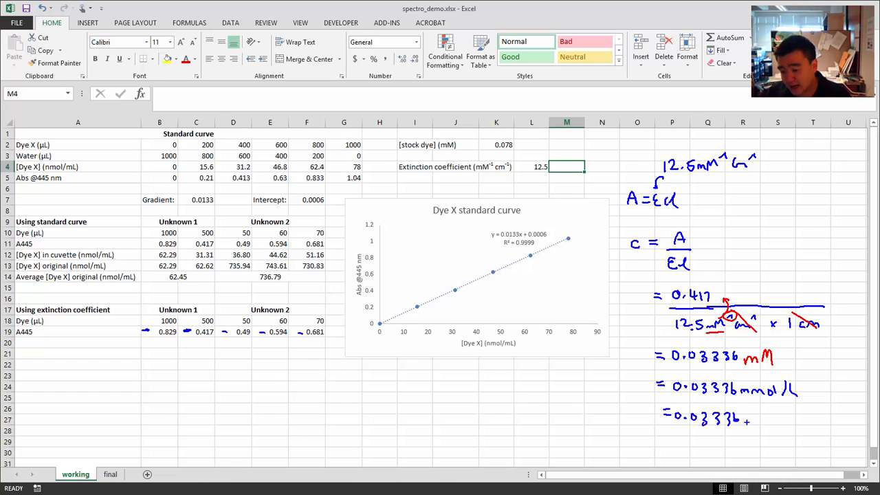
pyautogui.moveTo(771, 420); pyautogui.dragTo(771, 416)
pyautogui.moveTo(777, 411); pyautogui.dragTo(784, 424)
pyautogui.moveTo(791, 417); pyautogui.dragTo(804, 423)
pyautogui.moveTo(810, 408); pyautogui.dragTo(816, 422)
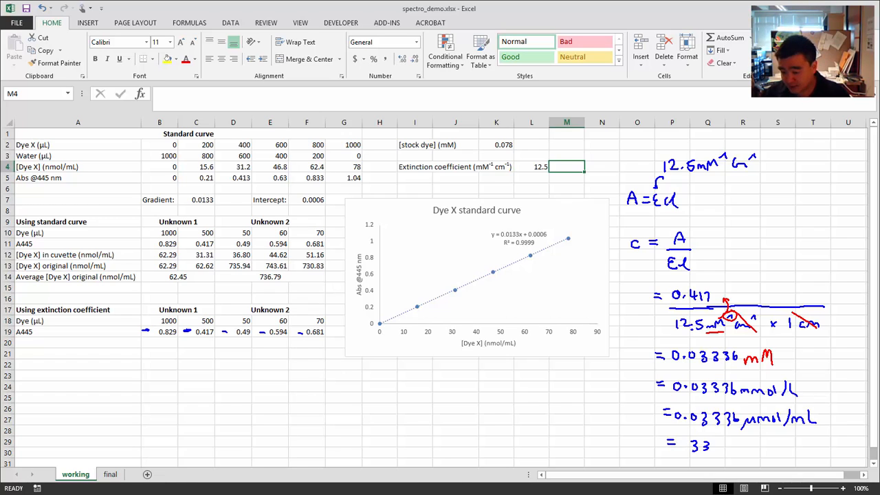
# - Handwrite the final conversion 33.36 nmol/mL and circle A in the equation and 0.417 in the substitution
pyautogui.click(714, 450)
pyautogui.moveTo(717, 442)
pyautogui.mouseDown()
pyautogui.moveTo(716, 451)
pyautogui.moveTo(749, 452)
pyautogui.mouseUp()
pyautogui.moveTo(751, 446); pyautogui.dragTo(772, 453)
pyautogui.moveTo(786, 437); pyautogui.dragTo(782, 457)
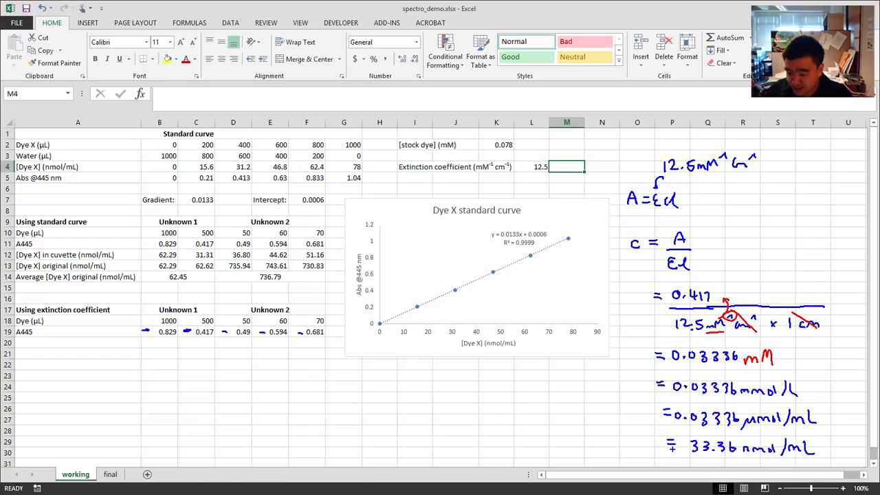
pyautogui.moveTo(688, 225); pyautogui.dragTo(693, 226)
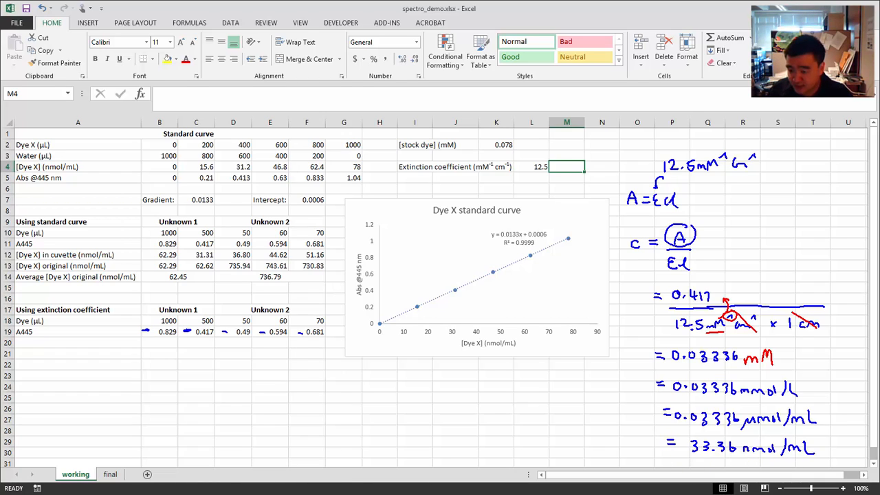
pyautogui.moveTo(690, 279)
pyautogui.mouseDown()
pyautogui.moveTo(670, 296)
pyautogui.moveTo(712, 282)
pyautogui.mouseUp()
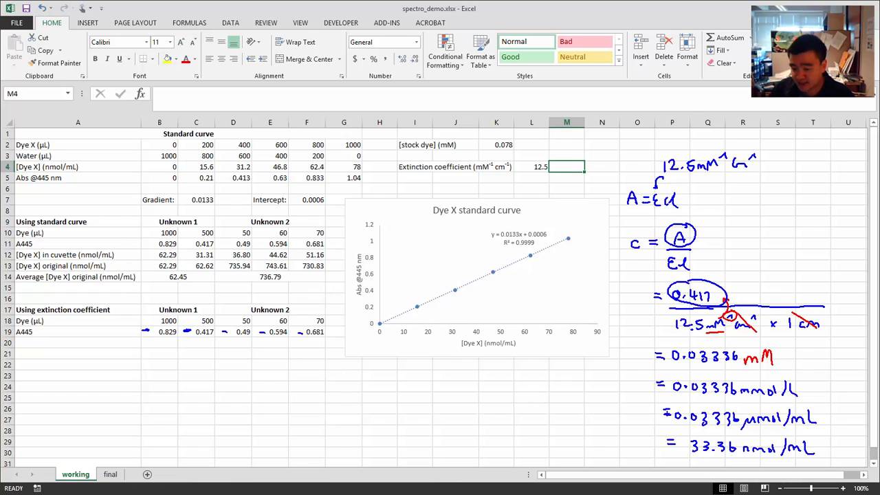
# - Bracket the handwritten 33.36 nmol/mL result and sketch a filled cuvette labelled 33.36 nmol / 1 mL beside it
pyautogui.moveTo(668, 432); pyautogui.dragTo(661, 466)
pyautogui.moveTo(792, 459)
pyautogui.mouseDown()
pyautogui.moveTo(824, 452)
pyautogui.moveTo(816, 467)
pyautogui.mouseUp()
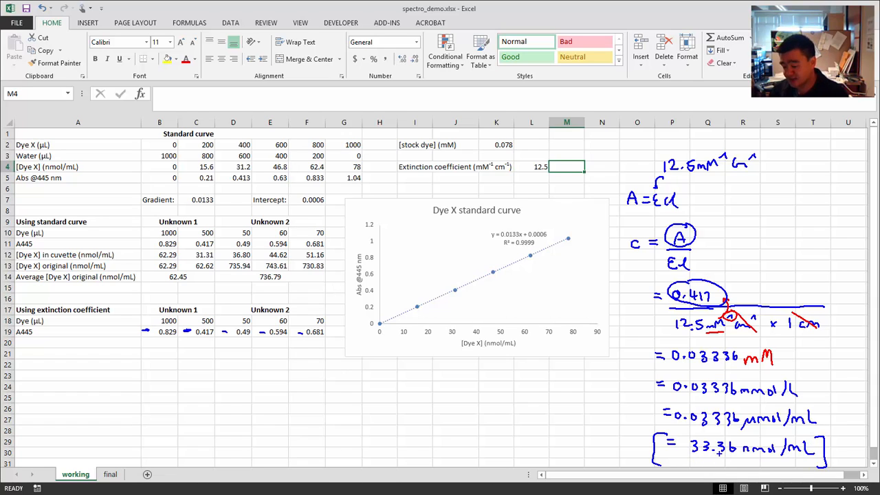
pyautogui.moveTo(560, 374)
pyautogui.mouseDown()
pyautogui.moveTo(561, 432)
pyautogui.moveTo(595, 371)
pyautogui.moveTo(573, 406)
pyautogui.moveTo(575, 428)
pyautogui.mouseUp()
pyautogui.moveTo(593, 373); pyautogui.dragTo(590, 431)
pyautogui.moveTo(573, 402)
pyautogui.mouseDown()
pyautogui.moveTo(588, 403)
pyautogui.moveTo(585, 428)
pyautogui.mouseUp()
pyautogui.moveTo(576, 411); pyautogui.dragTo(586, 422)
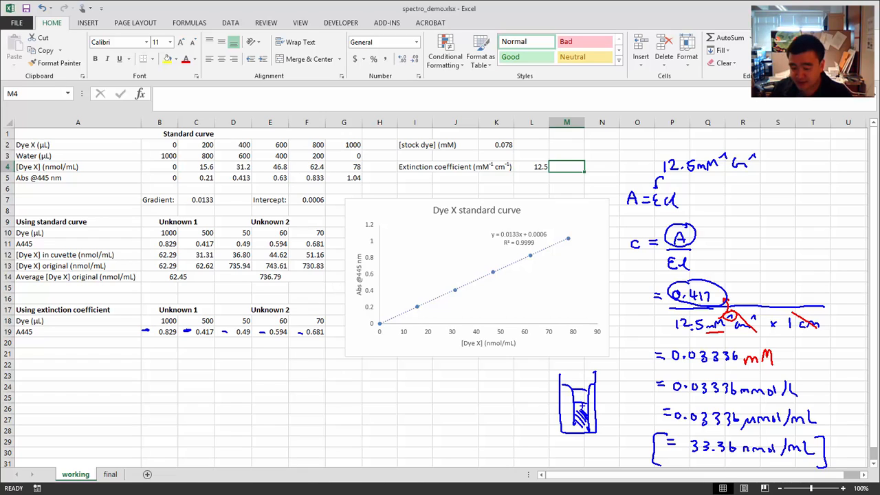
pyautogui.moveTo(550, 379); pyautogui.dragTo(544, 432)
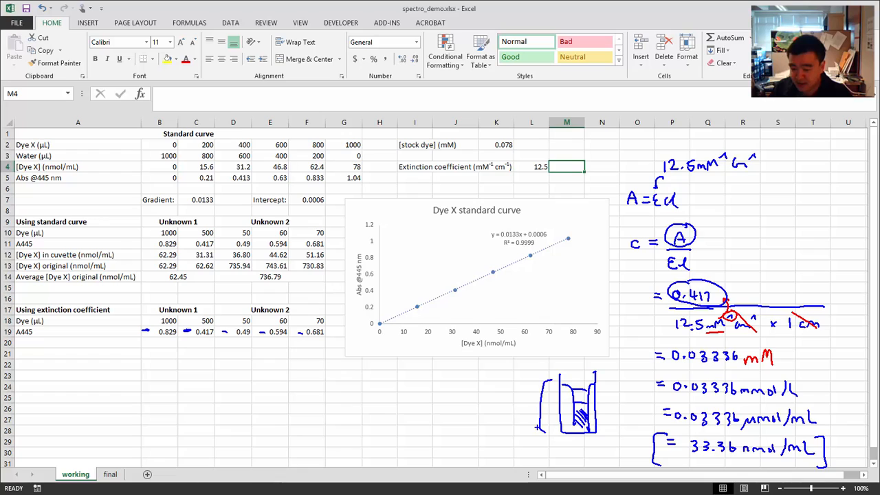
pyautogui.moveTo(479, 391)
pyautogui.mouseDown()
pyautogui.moveTo(485, 404)
pyautogui.moveTo(538, 389)
pyautogui.moveTo(533, 409)
pyautogui.mouseUp()
pyautogui.moveTo(505, 415); pyautogui.dragTo(505, 419)
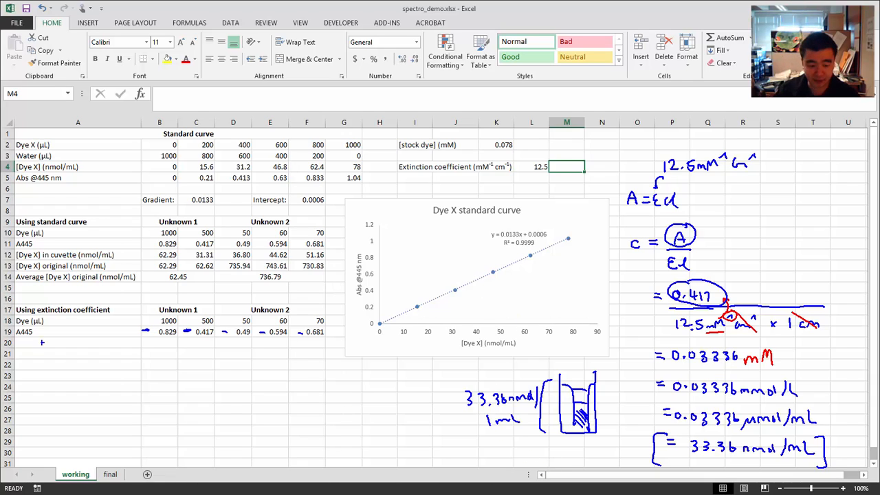
# - Annotate row 20 with the handwritten label "dye in cuvette nmol/mL" and the formula =C19/L4*1000 for C20, and clear all ink
pyautogui.moveTo(23, 342)
pyautogui.mouseDown()
pyautogui.moveTo(34, 350)
pyautogui.moveTo(44, 342)
pyautogui.mouseUp()
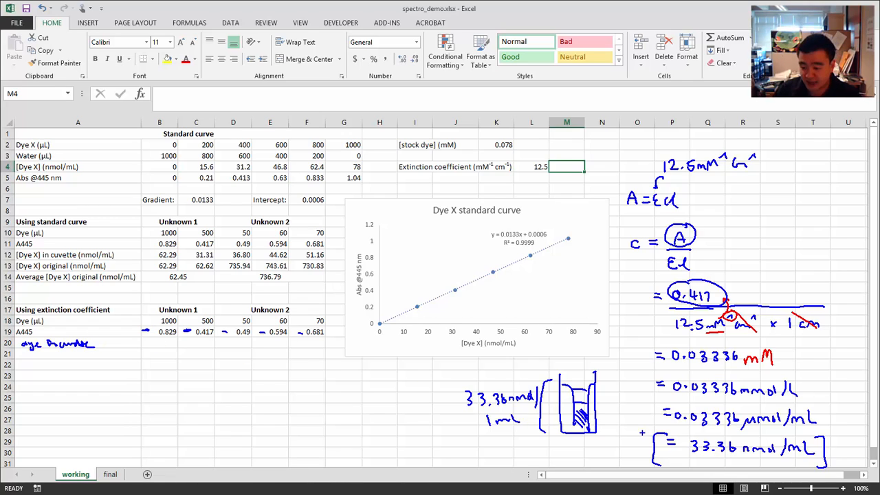
pyautogui.moveTo(748, 462); pyautogui.dragTo(778, 468)
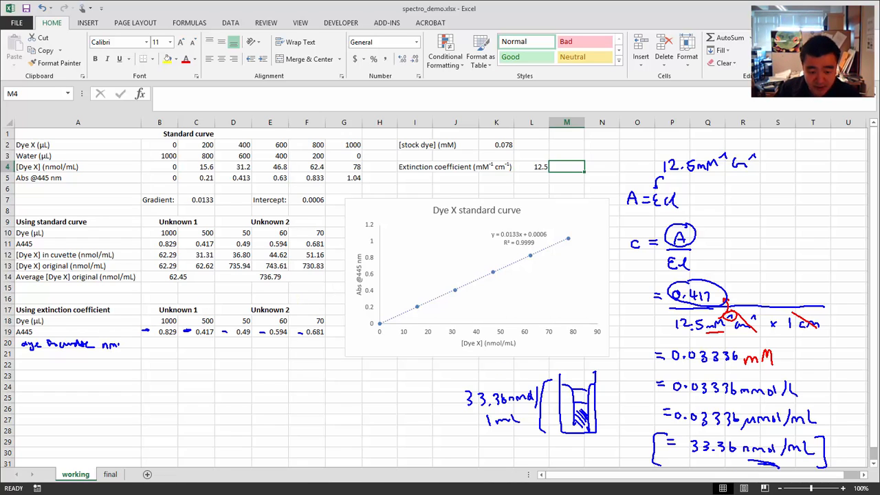
pyautogui.moveTo(138, 347); pyautogui.dragTo(146, 342)
pyautogui.moveTo(198, 335)
pyautogui.mouseDown()
pyautogui.moveTo(182, 339)
pyautogui.moveTo(335, 369)
pyautogui.mouseUp()
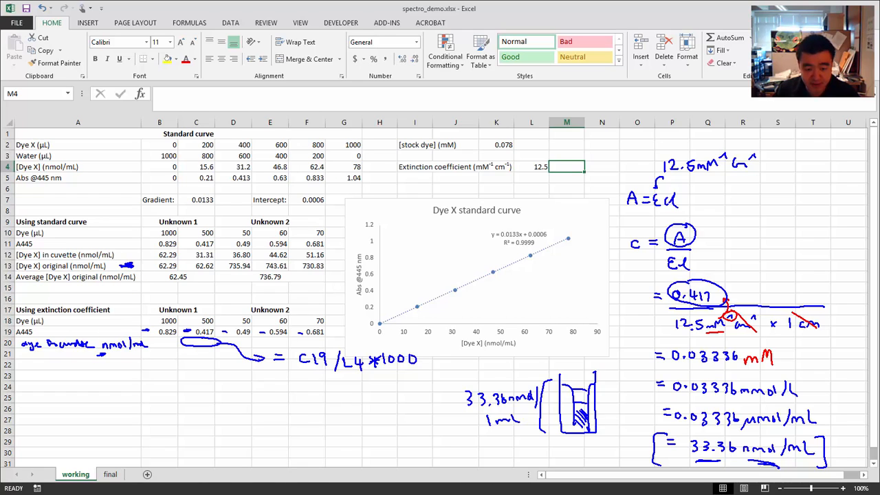
pyautogui.moveTo(204, 227)
pyautogui.mouseDown()
pyautogui.moveTo(222, 237)
pyautogui.moveTo(210, 225)
pyautogui.mouseUp()
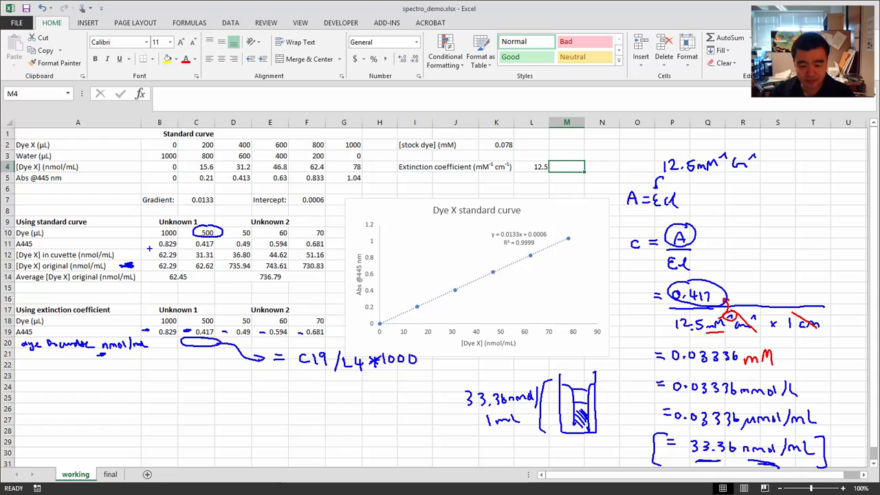
pyautogui.press('Escape')
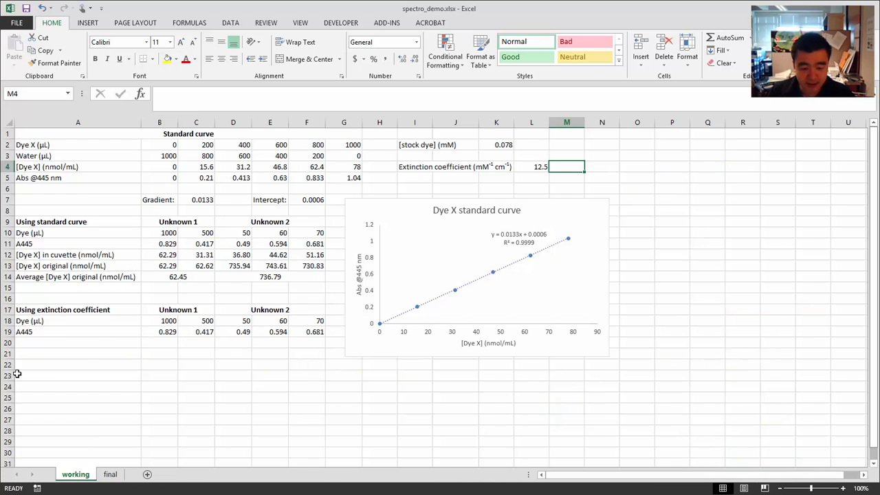
# - Copy the label "[Dye X] in cuvette (nmol/mL)" from A12 to A20 in the extinction coefficient table
pyautogui.click(78, 342)
pyautogui.click(72, 255)
pyautogui.hotkey('ctrl', 'c')
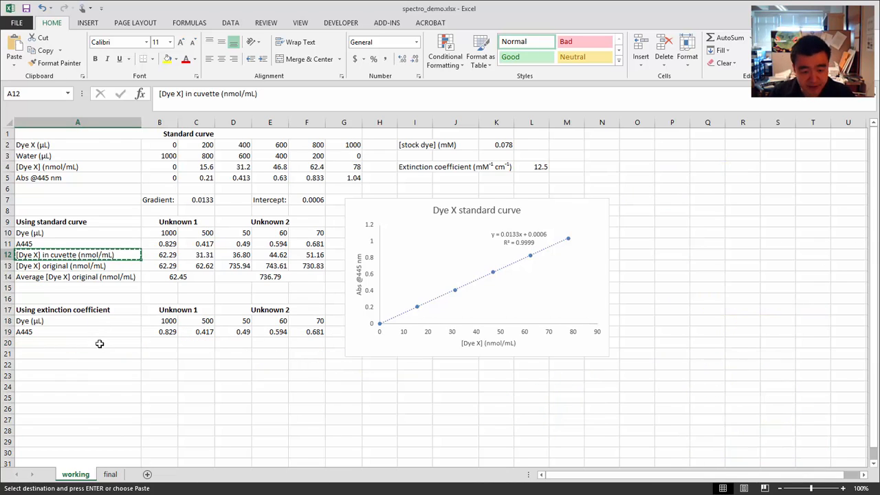
pyautogui.click(109, 344)
pyautogui.hotkey('ctrl', 'v')
pyautogui.click(154, 344)
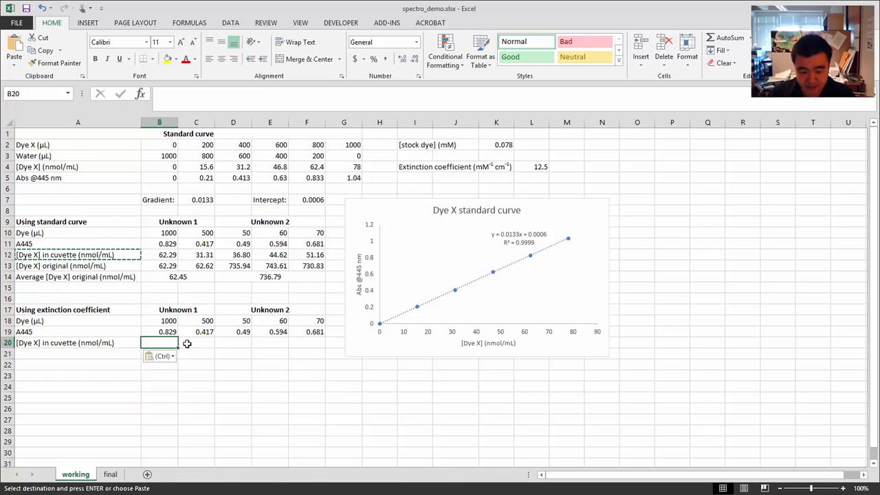
# - Enter the cuvette concentration formula =C19/L4*1000 in C20
pyautogui.click(189, 343)
pyautogui.write('=')
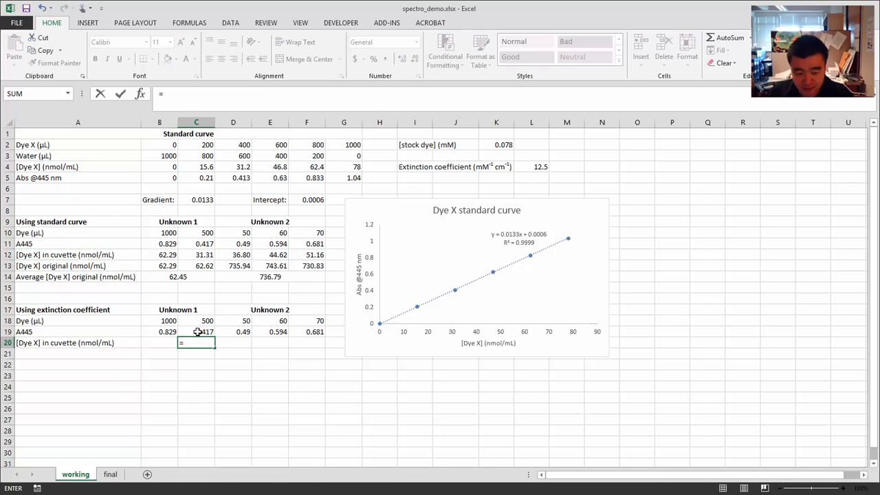
pyautogui.click(198, 331)
pyautogui.write('/')
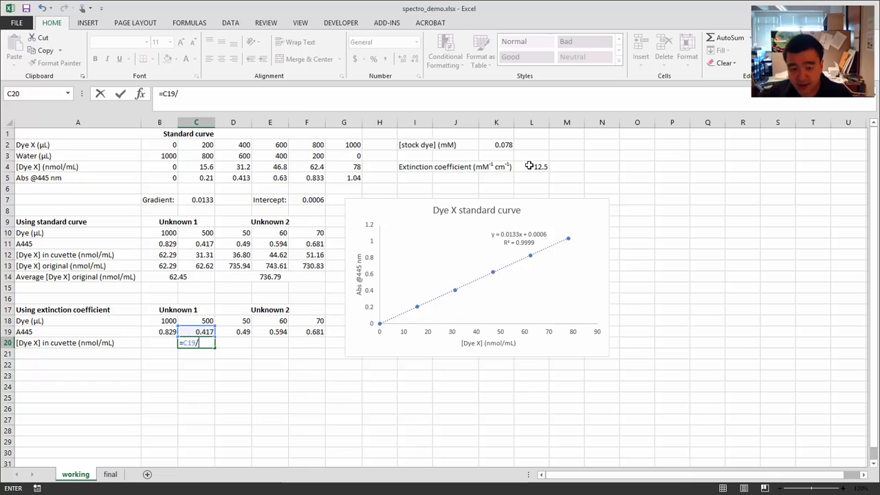
pyautogui.click(530, 167)
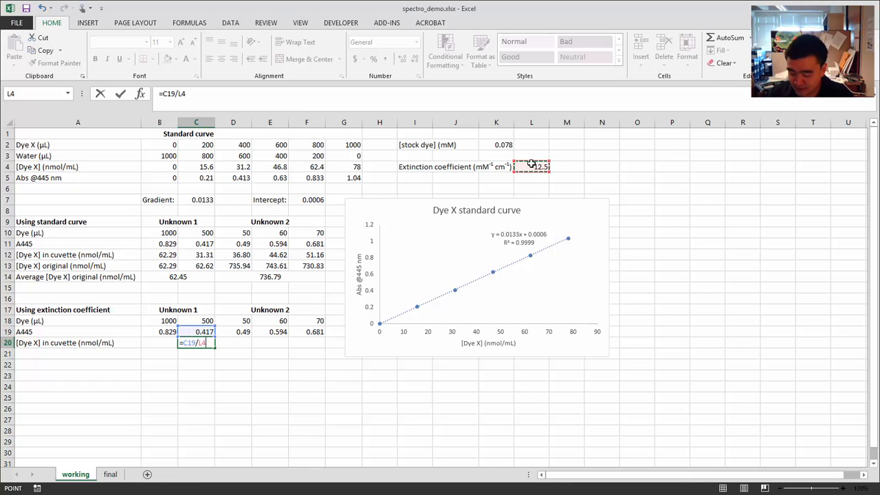
pyautogui.write('*1000')
pyautogui.press('Return')
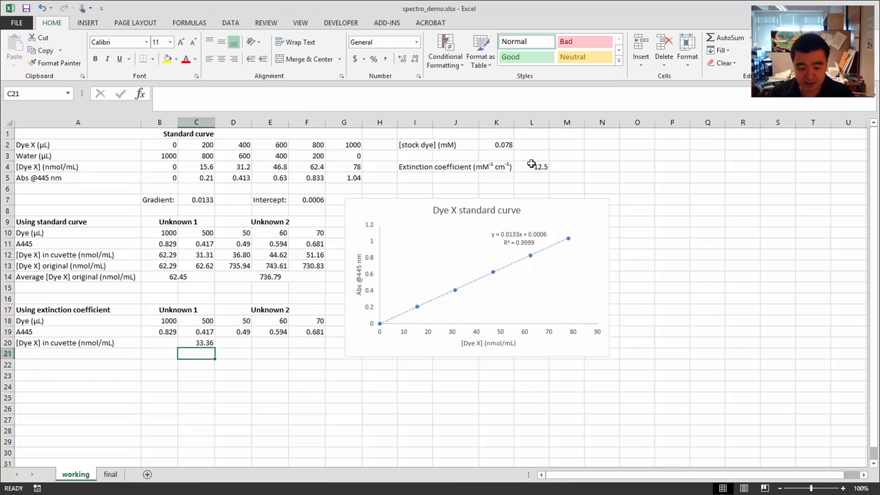
# - Make the extinction coefficient reference absolute in C20 (=C19/$L$4*1000) and fill the formula across B20:F20
pyautogui.click(199, 342)
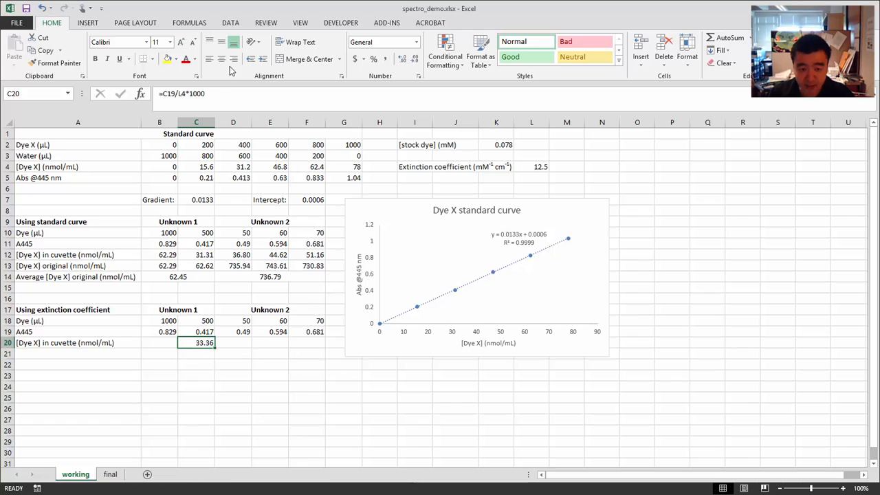
pyautogui.click(180, 93)
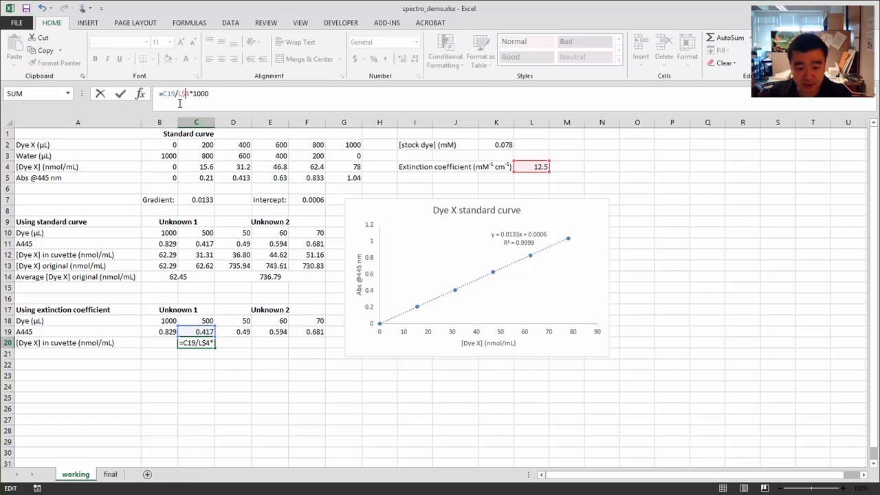
pyautogui.press('F4')
pyautogui.hotkey('ctrl', 'Return')
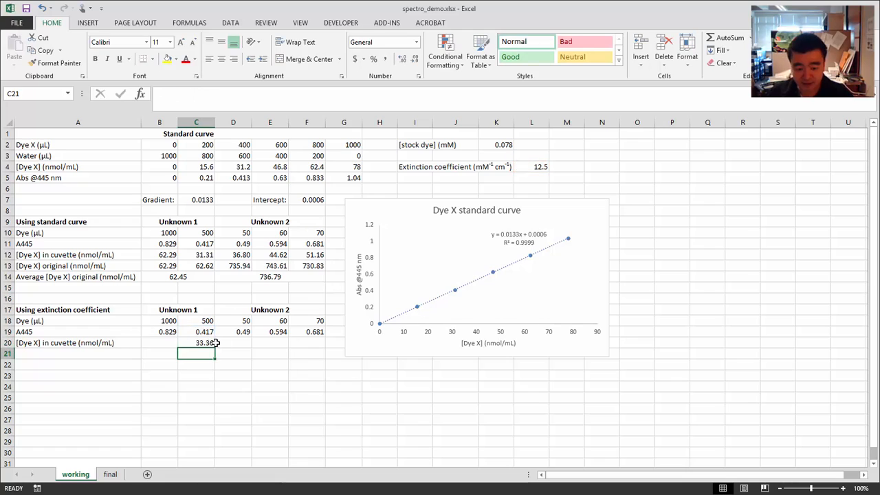
pyautogui.moveTo(215, 347); pyautogui.dragTo(152, 349)
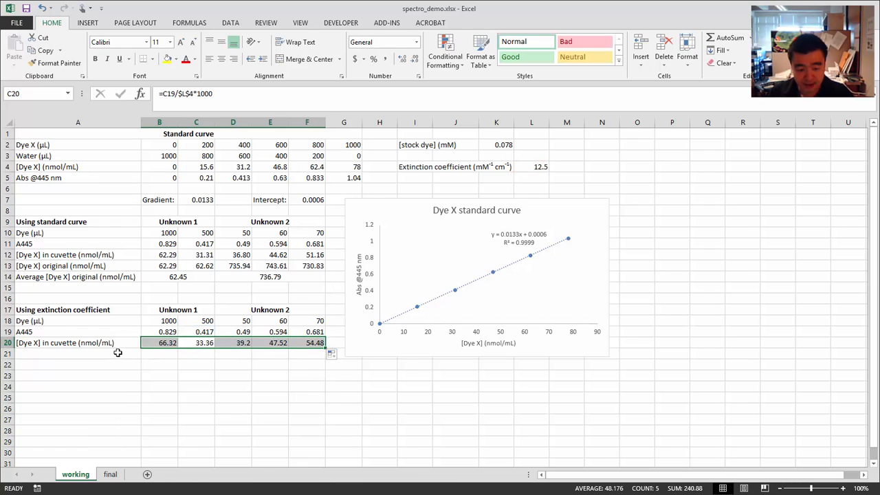
# - Copy the label "[Dye X] original (nmol/mL)" from A13 to A21
pyautogui.click(117, 353)
pyautogui.click(100, 276)
pyautogui.click(101, 266)
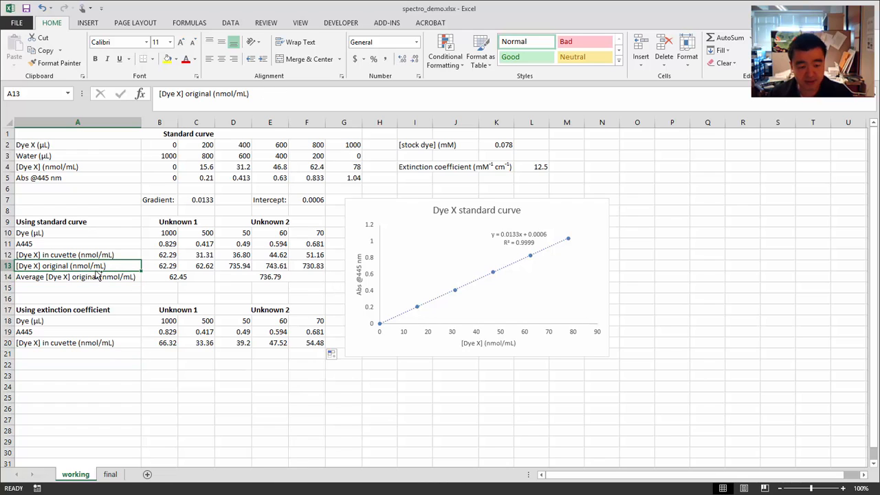
pyautogui.hotkey('ctrl', 'c')
pyautogui.click(113, 353)
pyautogui.hotkey('ctrl', 'v')
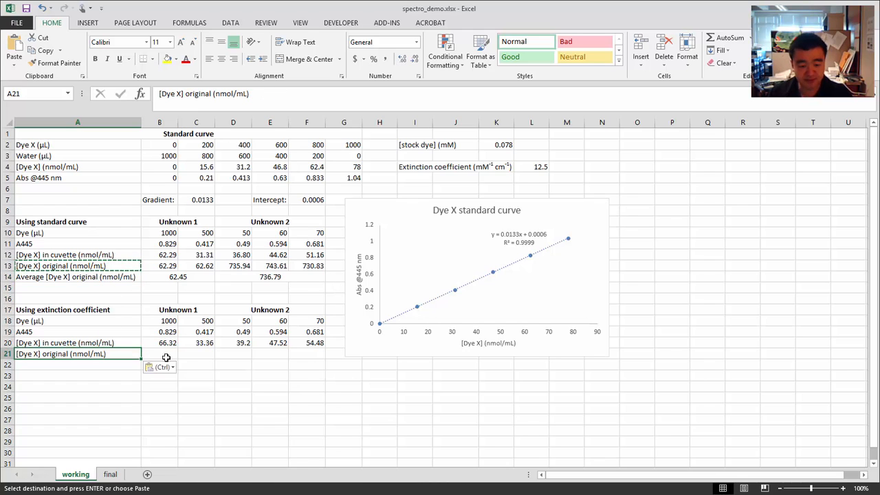
pyautogui.press('Escape')
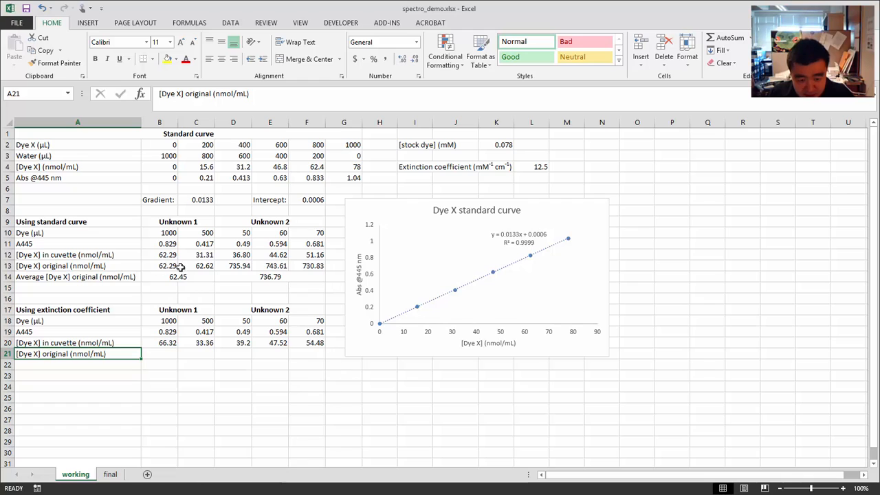
# - Check the formula in C13 and enter the matching original concentration formula =C20/C18*1000 in C21
pyautogui.click(192, 266)
pyautogui.click(193, 93)
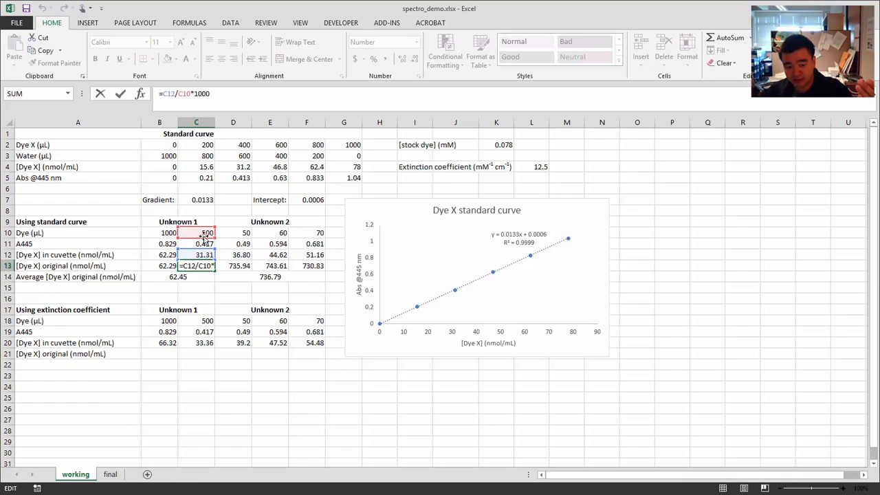
pyautogui.click(199, 353)
pyautogui.write('=')
pyautogui.click(196, 342)
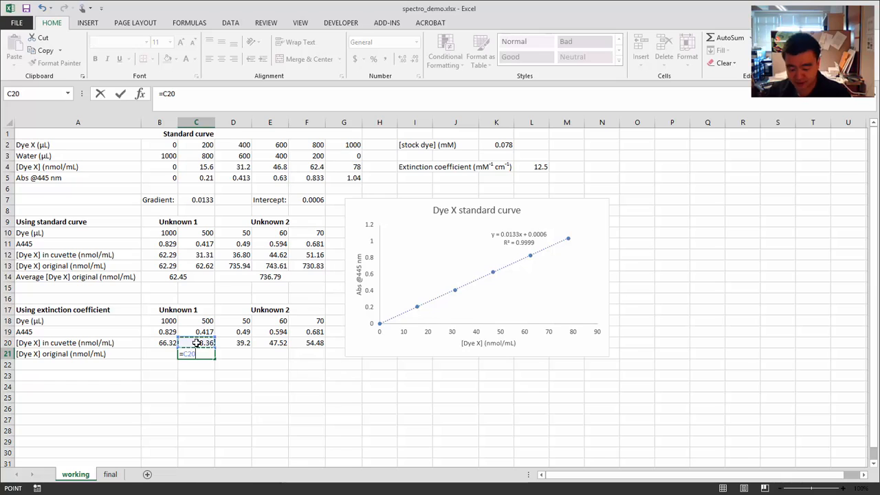
pyautogui.write('/')
pyautogui.click(200, 322)
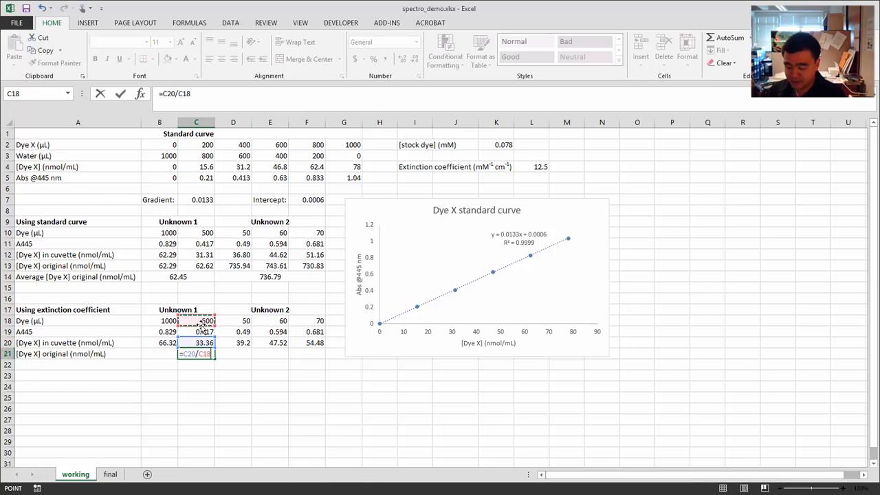
pyautogui.write('*1000')
pyautogui.press('Return')
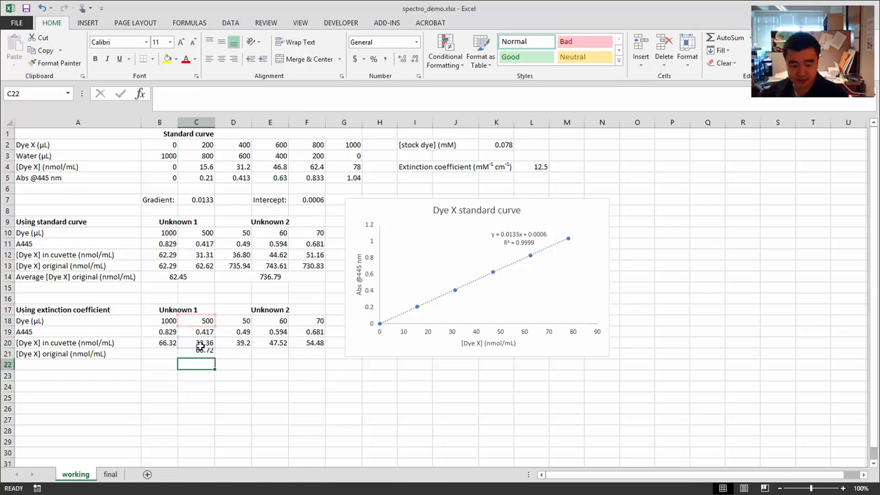
# - Fill the original concentration formula from C21 across B21:F21
pyautogui.click(203, 353)
pyautogui.moveTo(214, 358); pyautogui.dragTo(139, 365)
pyautogui.click(138, 365)
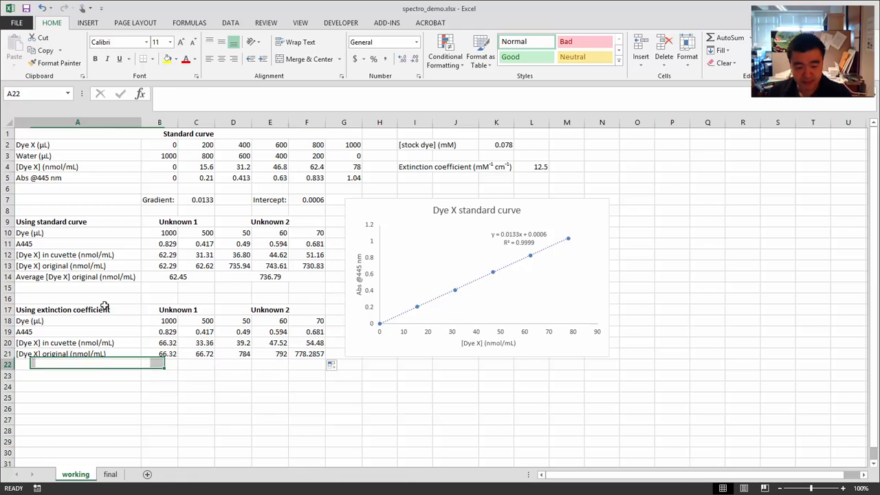
# - Copy the label "Average [Dye X] original (nmol/mL)" from A14 to A22
pyautogui.click(102, 276)
pyautogui.hotkey('ctrl', 'c')
pyautogui.click(110, 363)
pyautogui.hotkey('ctrl', 'v')
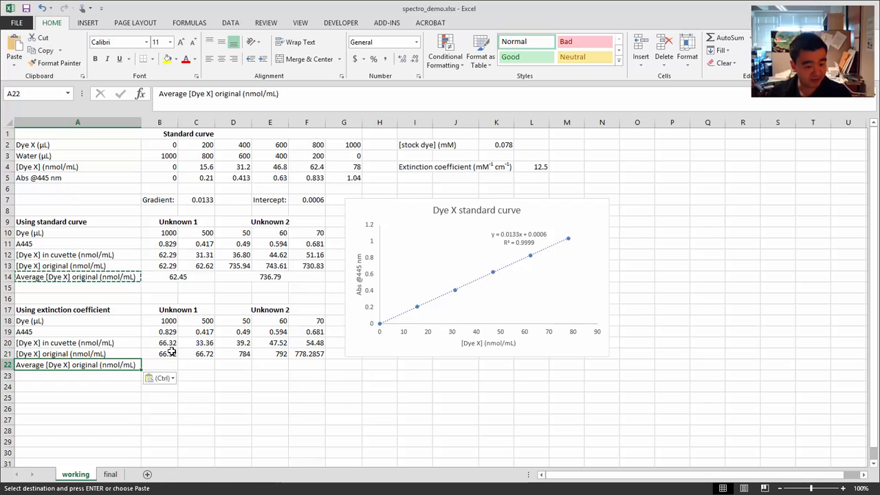
pyautogui.press('Escape')
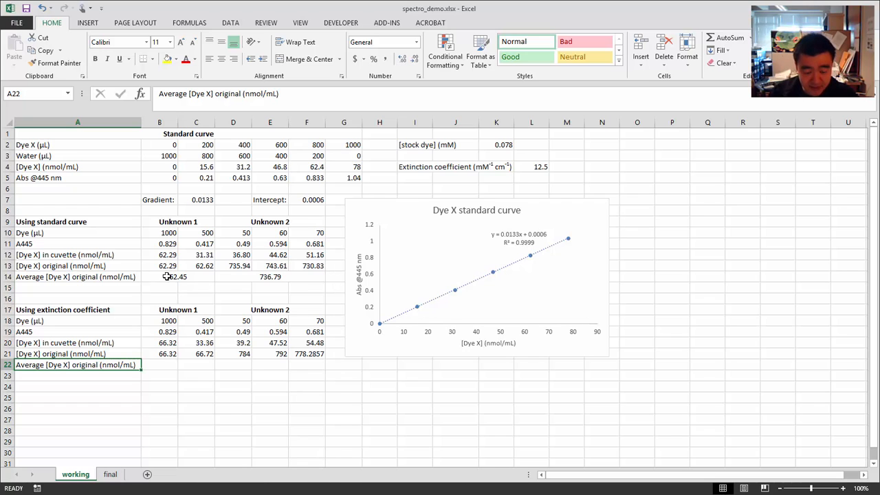
# - Copy the merged average formulas for both unknowns from B14:F14 to row 22, starting at B22
pyautogui.moveTo(159, 275); pyautogui.dragTo(247, 276)
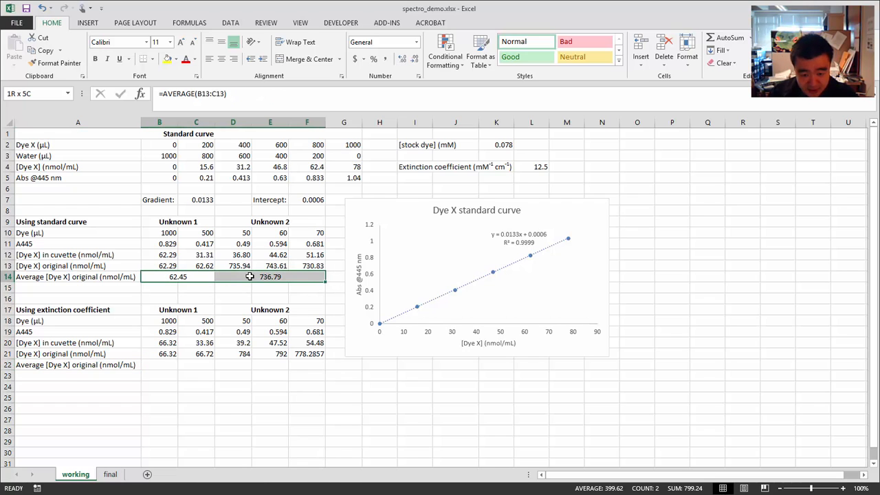
pyautogui.hotkey('ctrl', 'c')
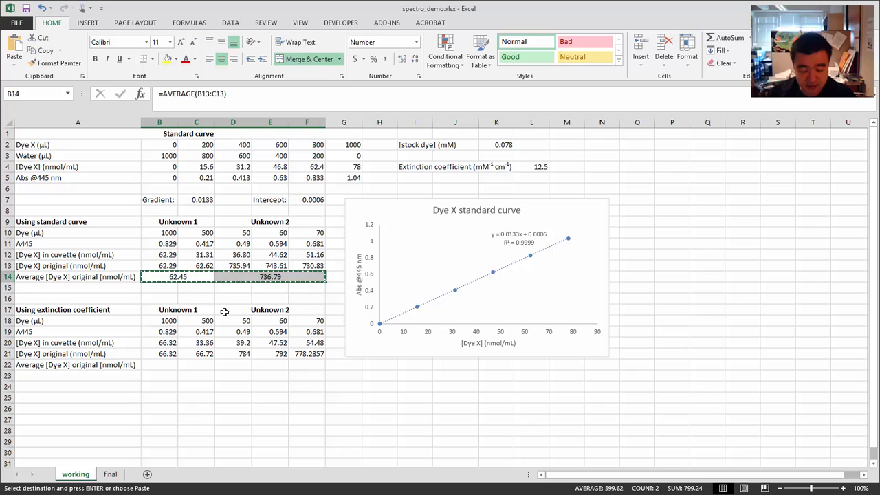
pyautogui.click(157, 365)
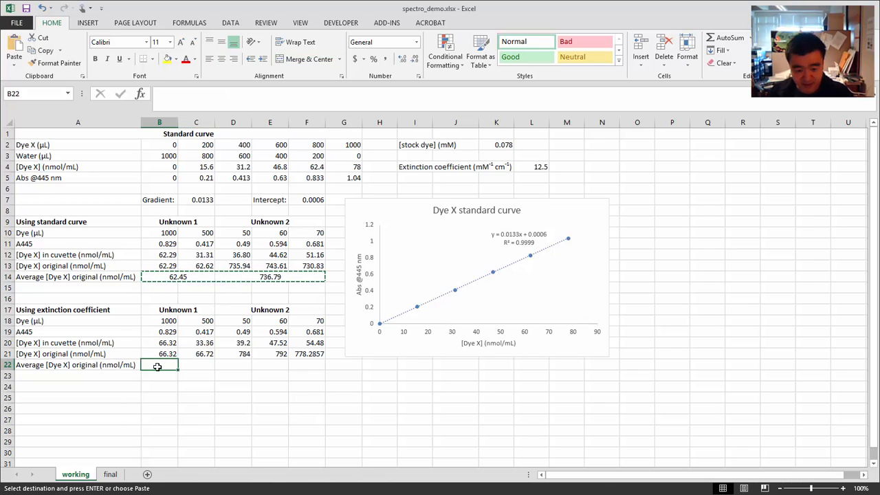
pyautogui.hotkey('ctrl', 'v')
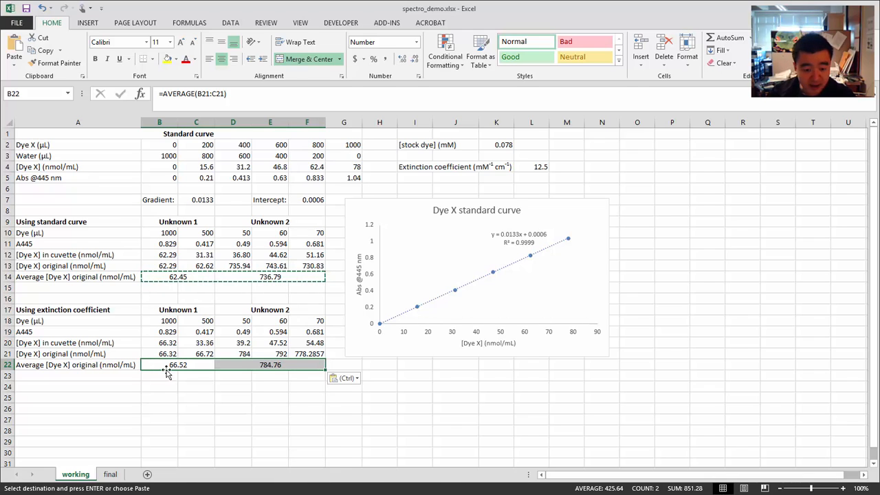
pyautogui.click(167, 375)
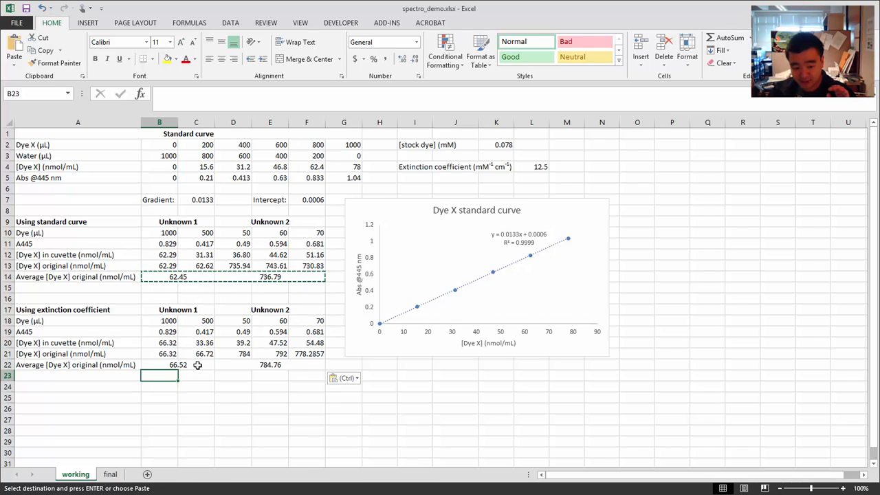
# - Inspect the Unknown 1 average formula in B22 to check which cells it averages
pyautogui.doubleClick(197, 365)
pyautogui.press('Escape')
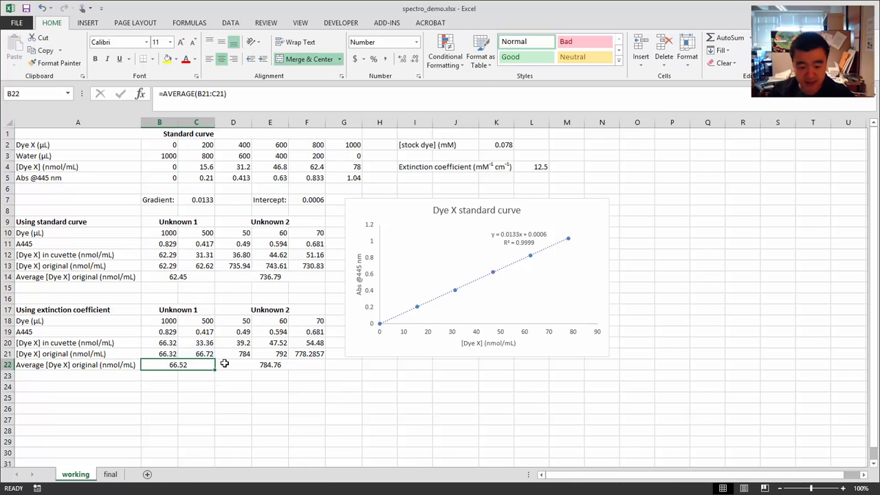
pyautogui.moveTo(222, 365)
pyautogui.mouseDown()
pyautogui.moveTo(265, 364)
pyautogui.moveTo(206, 364)
pyautogui.mouseUp()
pyautogui.click(263, 94)
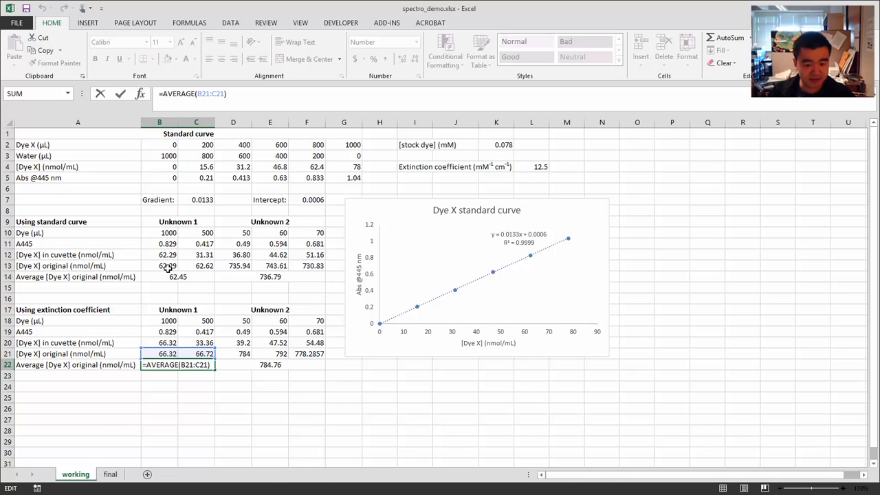
pyautogui.hotkey('ctrl', 'Return')
pyautogui.click(339, 376)
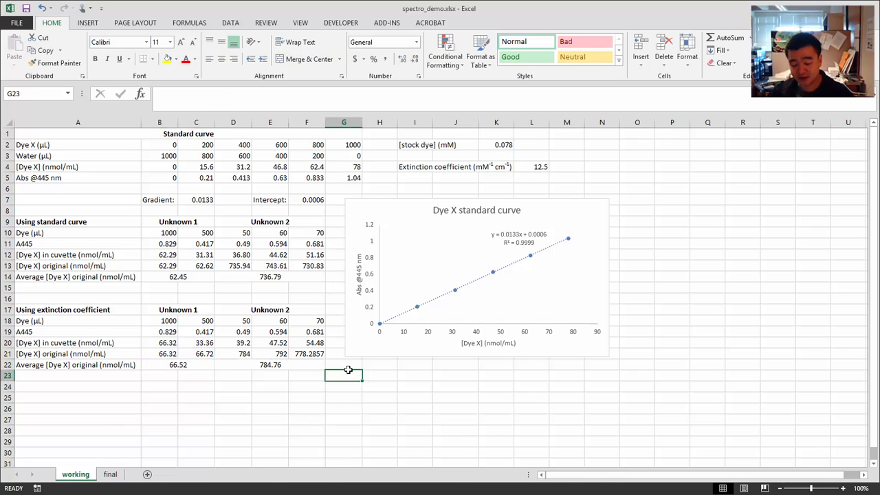